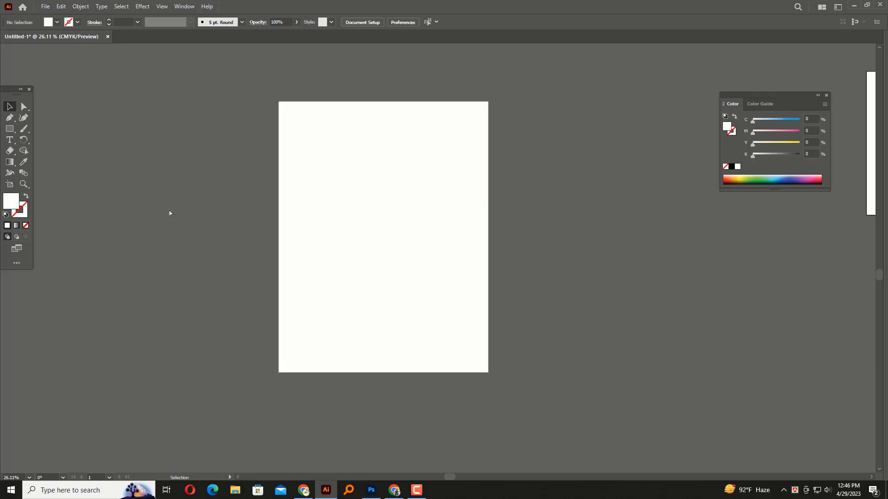
Step: Open the raised-fists PNG from Desktop > May day as a new Illustrator document
{"action": "scroll", "coordinate": [304, 228], "scroll_direction": "up", "scroll_amount": 1}
{"action": "left_click", "coordinate": [45, 6]}
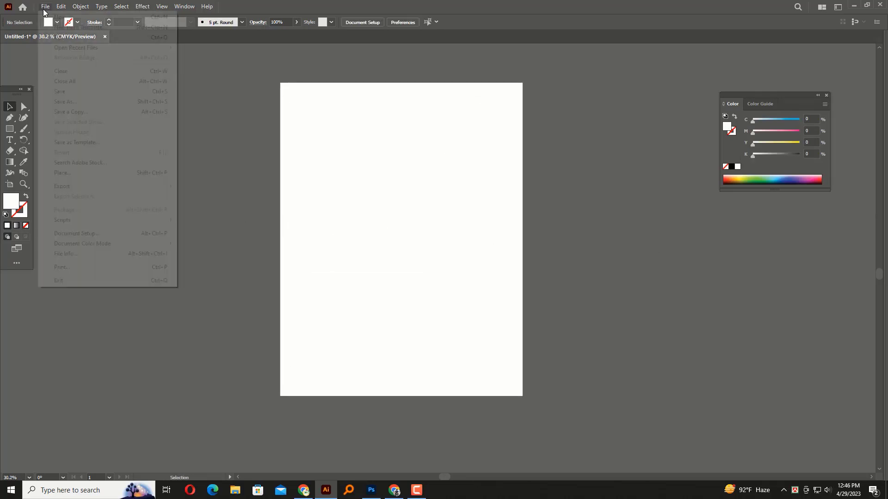
{"action": "left_click", "coordinate": [53, 35]}
{"action": "left_click", "coordinate": [38, 72]}
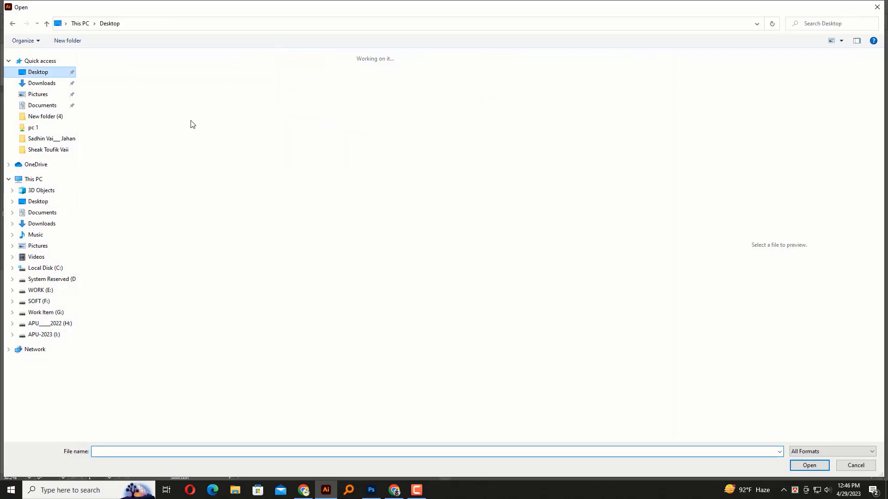
{"action": "left_click", "coordinate": [334, 113]}
{"action": "double_click", "coordinate": [334, 113]}
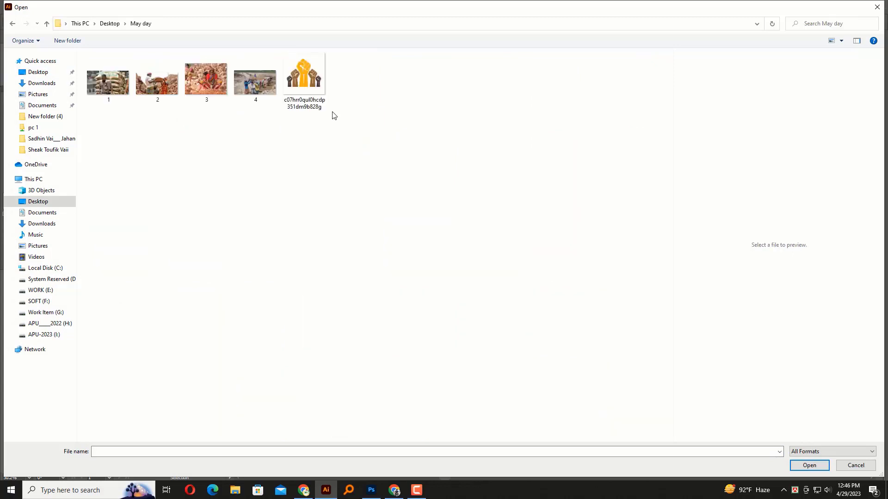
{"action": "left_click", "coordinate": [304, 78]}
{"action": "left_click", "coordinate": [809, 466]}
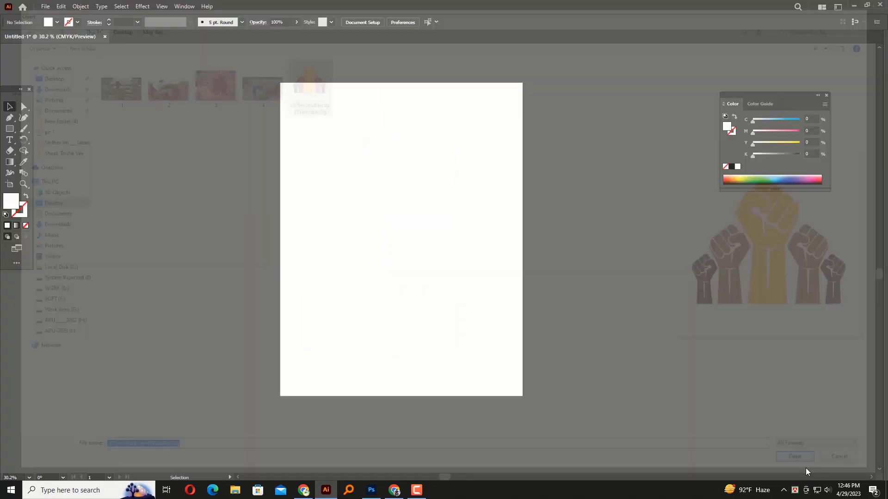
{"action": "scroll", "coordinate": [488, 273], "scroll_direction": "down", "scroll_amount": 3}
Step: Copy the fists image, close its tab without saving, and paste it into Untitled-1 beside the artboard
{"action": "scroll", "coordinate": [450, 276], "scroll_direction": "left", "scroll_amount": 3}
{"action": "key", "text": "ctrl+z"}
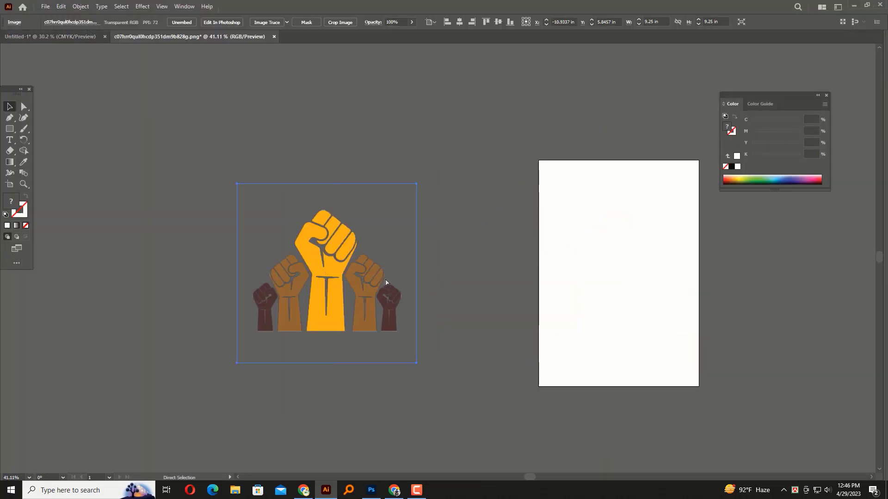
{"action": "key", "text": "Delete"}
{"action": "key", "text": "ctrl+w"}
{"action": "key", "text": "n"}
{"action": "scroll", "coordinate": [335, 275], "scroll_direction": "up", "scroll_amount": 2}
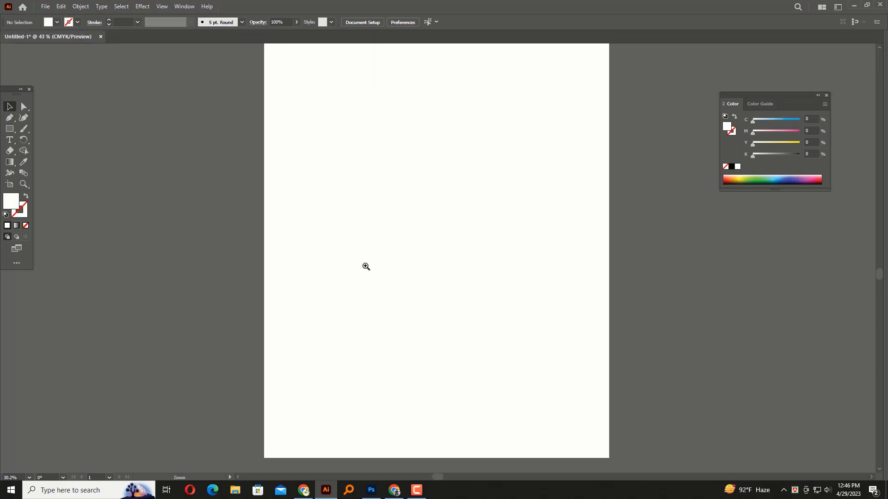
{"action": "key", "text": "ctrl+v"}
{"action": "scroll", "coordinate": [564, 259], "scroll_direction": "down", "scroll_amount": 2}
{"action": "left_click_drag", "start_coordinate": [462, 275], "coordinate": [211, 275]}
Step: Image Trace and expand the fists, ungroup them, and delete the white background and right-hand fists
{"action": "scroll", "coordinate": [347, 311], "scroll_direction": "up", "scroll_amount": 3}
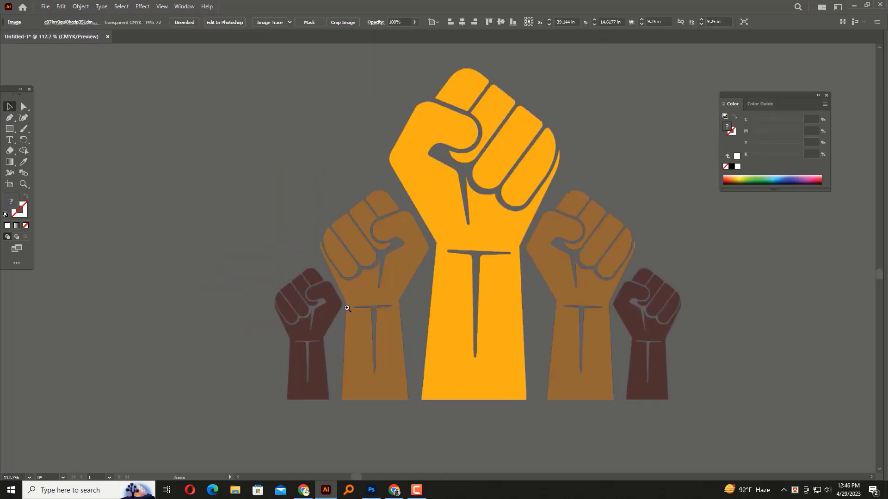
{"action": "scroll", "coordinate": [471, 252], "scroll_direction": "down", "scroll_amount": 2}
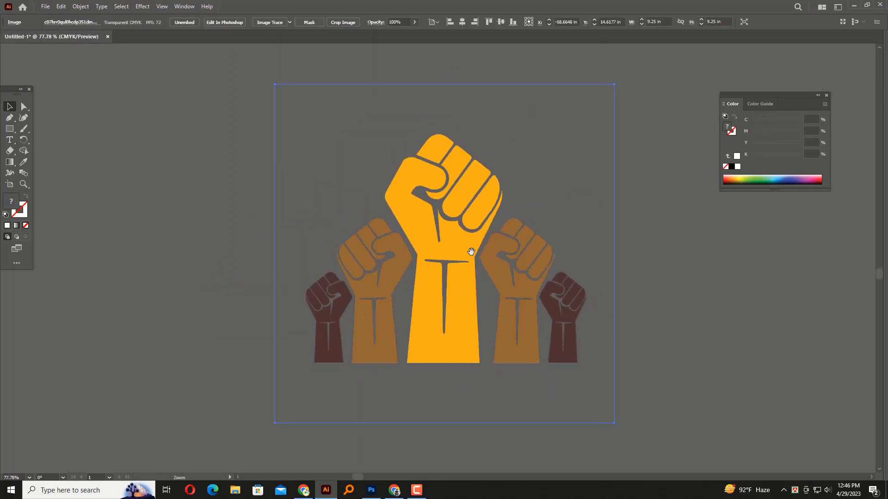
{"action": "left_click", "coordinate": [261, 24]}
{"action": "left_click", "coordinate": [233, 22]}
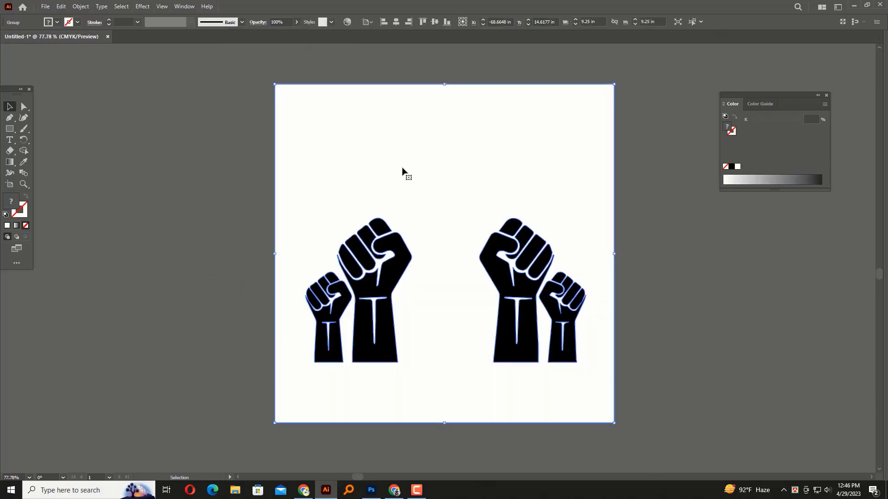
{"action": "right_click", "coordinate": [404, 171]}
{"action": "left_click", "coordinate": [429, 245]}
{"action": "left_click", "coordinate": [637, 73]}
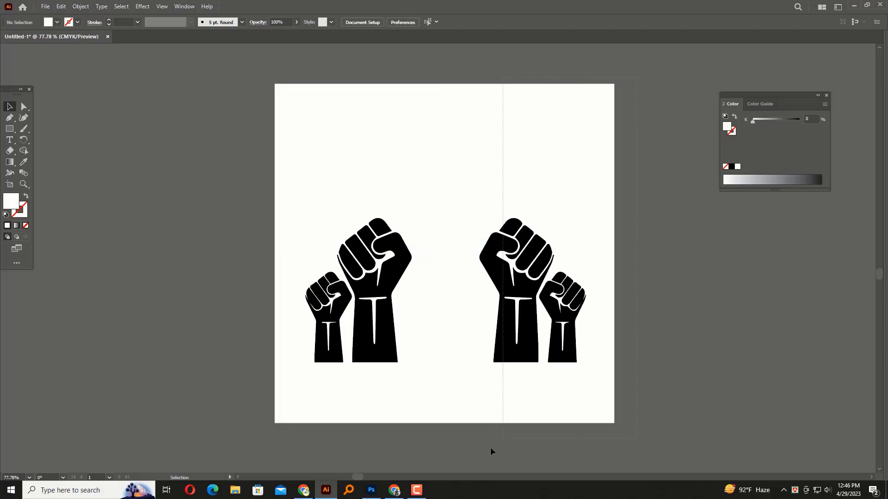
{"action": "key", "text": "Delete"}
Step: Delete the small left fist and drag the large fist onto the white artboard
{"action": "left_click_drag", "start_coordinate": [323, 351], "coordinate": [322, 350]}
{"action": "key", "text": "Delete"}
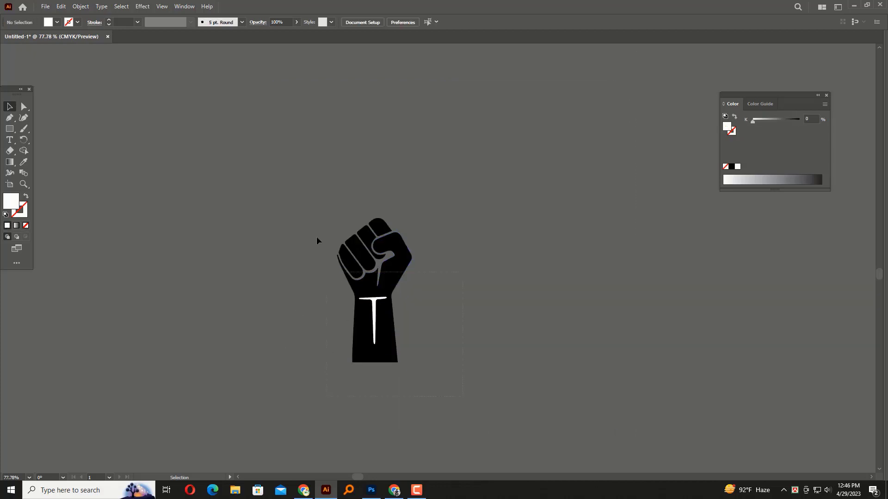
{"action": "left_click_drag", "start_coordinate": [316, 241], "coordinate": [470, 260]}
{"action": "scroll", "coordinate": [276, 292], "scroll_direction": "down", "scroll_amount": 3}
{"action": "left_click_drag", "start_coordinate": [194, 273], "coordinate": [480, 285]}
Step: Nudge the large fist slightly down-left into place on the artboard
{"action": "scroll", "coordinate": [651, 273], "scroll_direction": "down", "scroll_amount": 2}
{"action": "scroll", "coordinate": [415, 300], "scroll_direction": "up", "scroll_amount": 1}
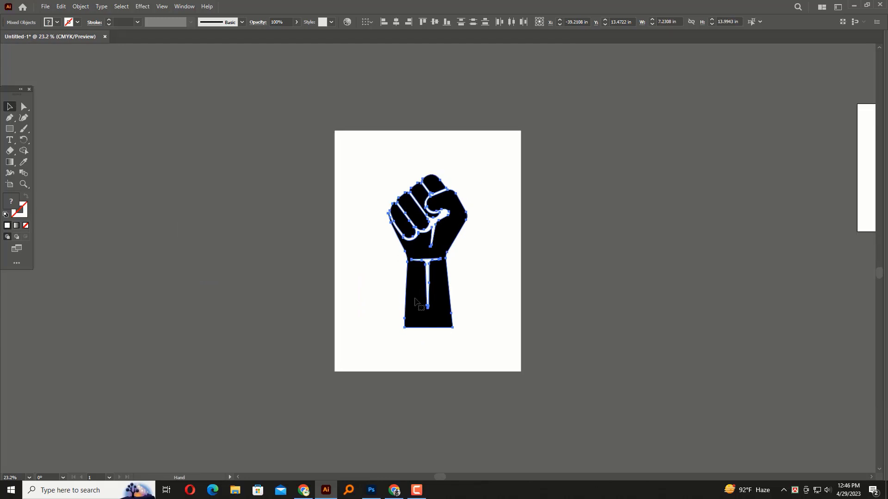
{"action": "left_click_drag", "start_coordinate": [416, 299], "coordinate": [421, 304]}
{"action": "left_click", "coordinate": [660, 297]}
{"action": "scroll", "coordinate": [508, 327], "scroll_direction": "up", "scroll_amount": 2}
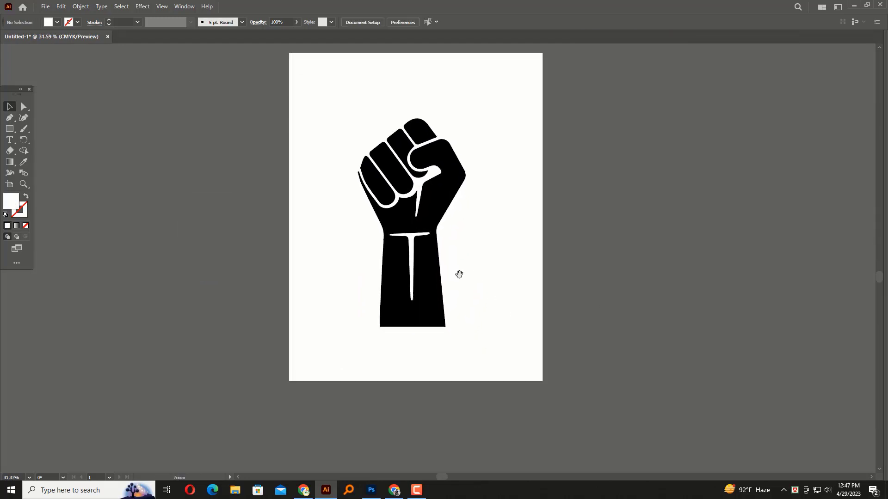
{"action": "left_click", "coordinate": [539, 254]}
{"action": "scroll", "coordinate": [357, 345], "scroll_direction": "up", "scroll_amount": 1}
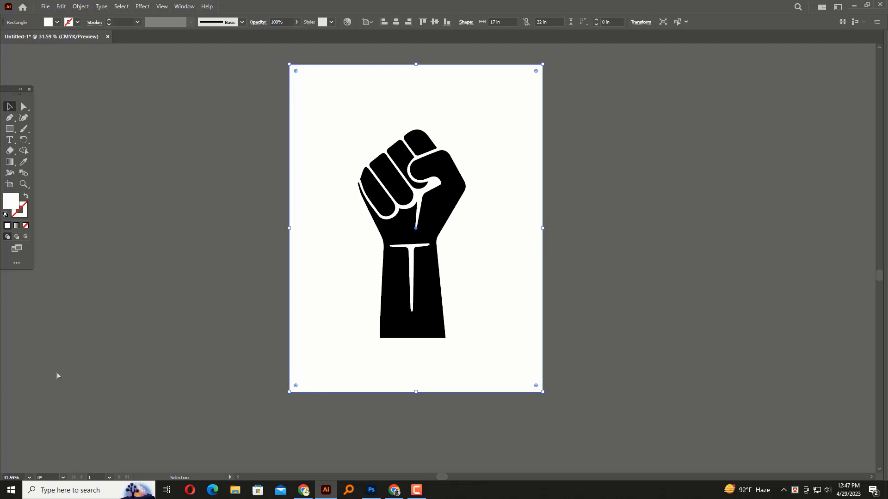
Step: Show rulers and place vertical and horizontal guides at the artboard centre
{"action": "key", "text": "ctrl+r"}
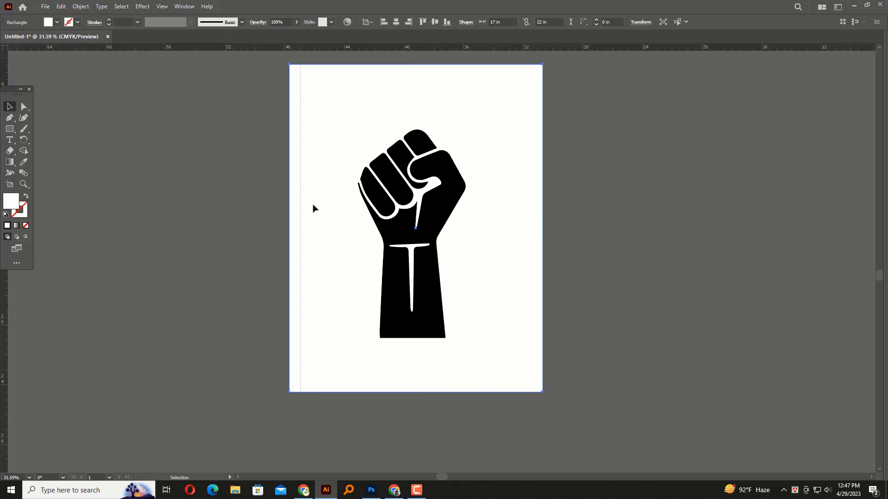
{"action": "left_click_drag", "start_coordinate": [313, 206], "coordinate": [415, 228]}
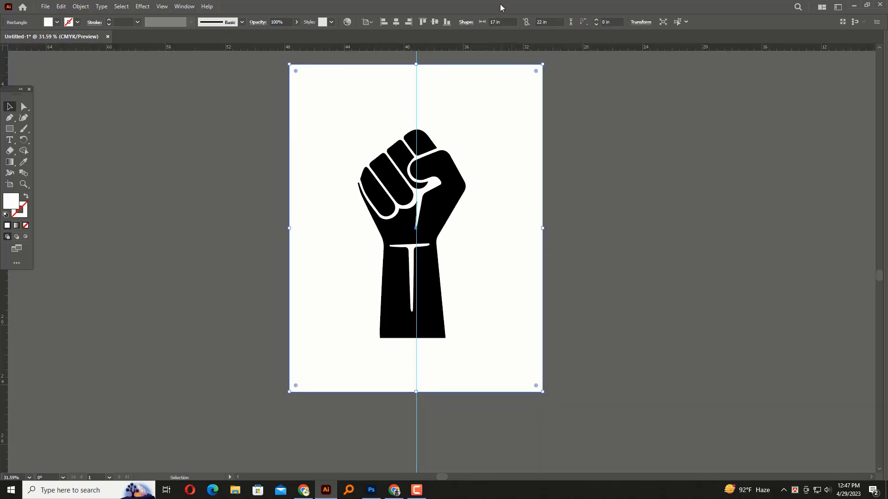
{"action": "left_click_drag", "start_coordinate": [490, 46], "coordinate": [414, 229]}
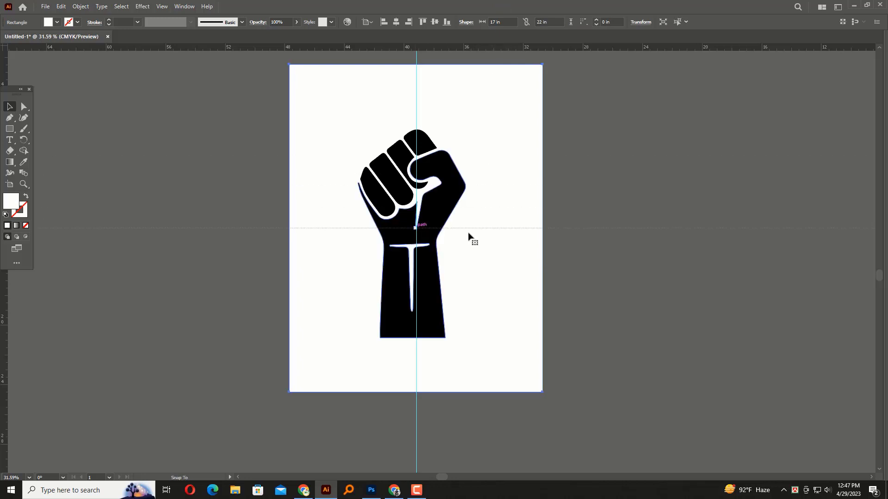
{"action": "left_click_drag", "start_coordinate": [468, 236], "coordinate": [467, 237]}
Step: Select the whole fist group and nudge it with arrow keys onto the centre guides
{"action": "key", "text": "ctrl+z"}
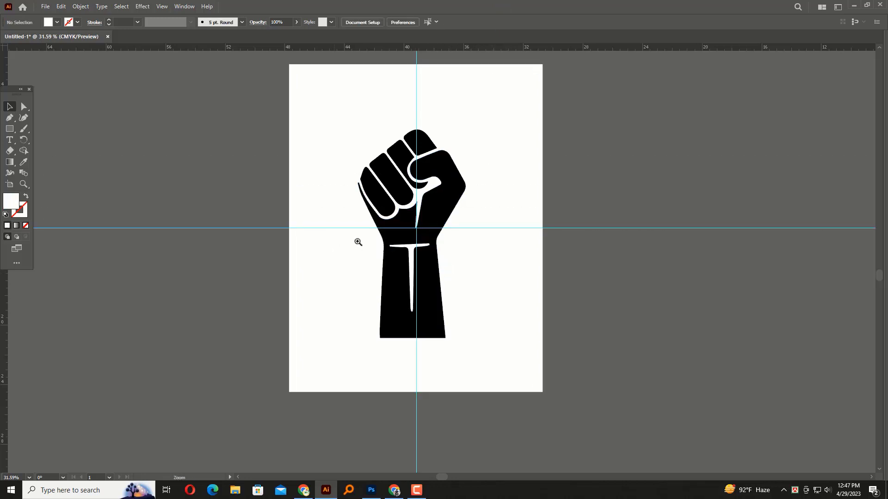
{"action": "left_click", "coordinate": [358, 241]}
{"action": "left_click", "coordinate": [427, 252]}
{"action": "left_click_drag", "start_coordinate": [307, 89], "coordinate": [548, 437]}
{"action": "left_click_drag", "start_coordinate": [602, 392], "coordinate": [492, 355]}
{"action": "key", "text": "ctrl+a"}
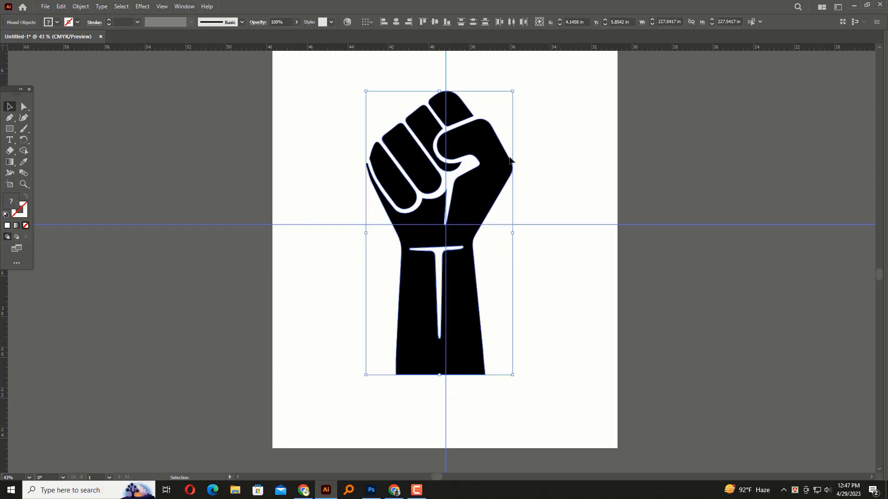
{"action": "left_click", "coordinate": [594, 458]}
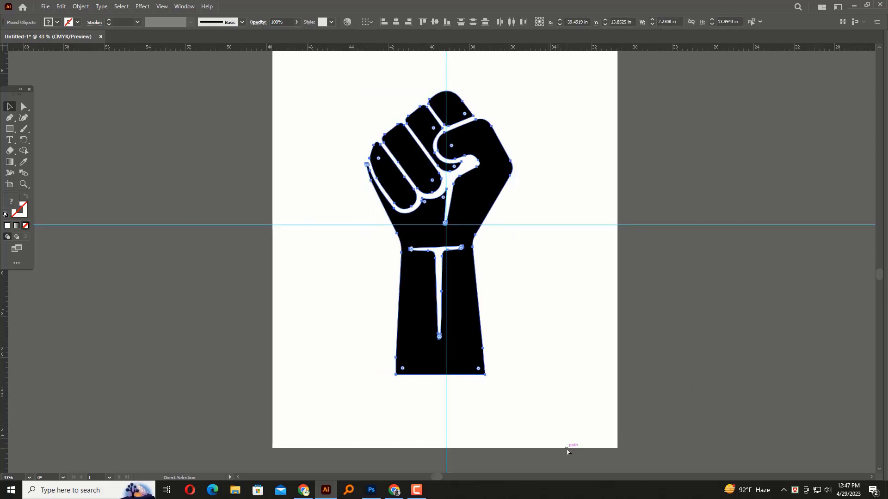
{"action": "left_click", "coordinate": [508, 258]}
{"action": "key", "text": "shift+Up"}
{"action": "key", "text": "shift+Up"}
{"action": "key", "text": "shift+Up"}
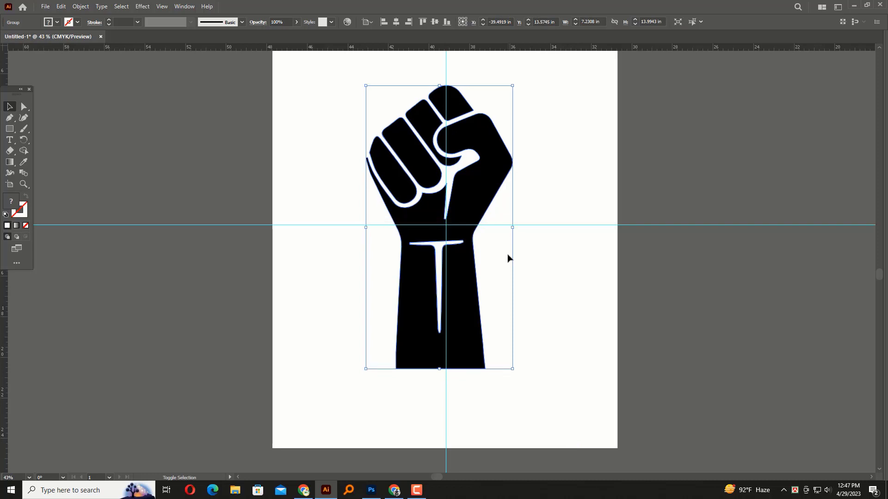
{"action": "key", "text": "shift+Right"}
{"action": "key", "text": "Down"}
{"action": "key", "text": "Down"}
{"action": "key", "text": "Down"}
{"action": "key", "text": "Down"}
{"action": "key", "text": "Down"}
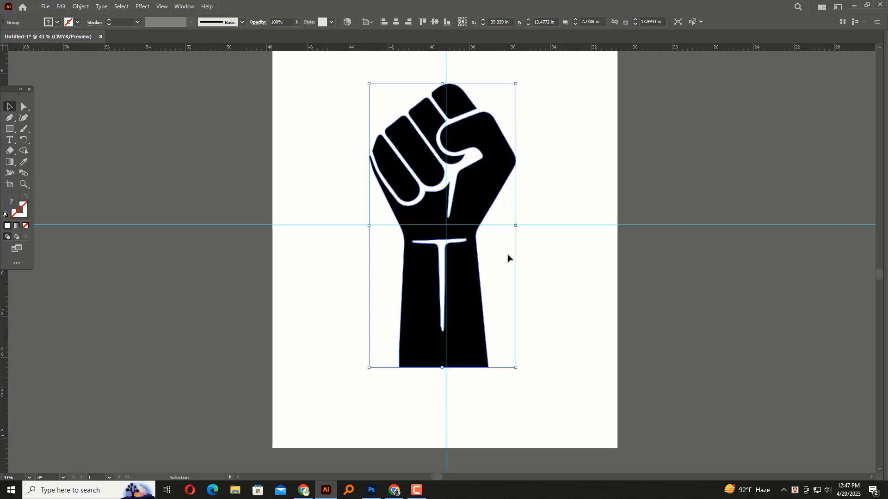
Step: Stretch the fist taller from its bottom edge to about 7.67 × 14.84 in
{"action": "scroll", "coordinate": [604, 277], "scroll_direction": "down", "scroll_amount": 3}
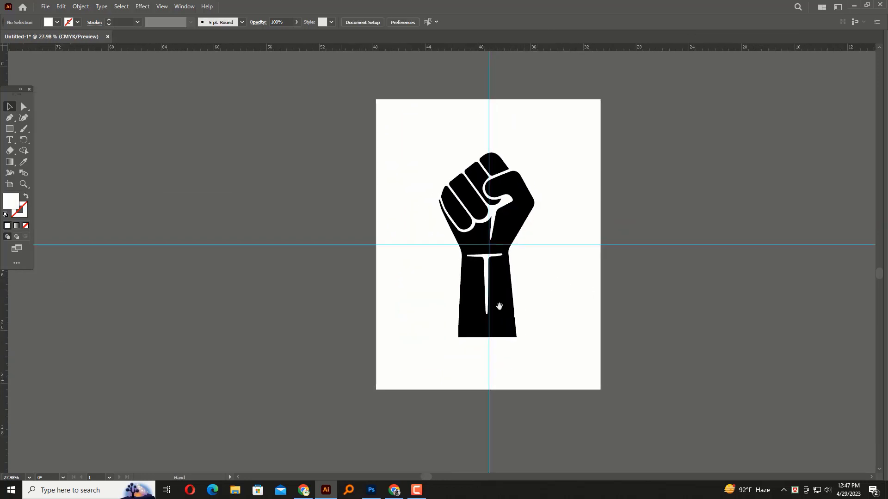
{"action": "scroll", "coordinate": [601, 259], "scroll_direction": "up", "scroll_amount": 2}
{"action": "left_click_drag", "start_coordinate": [448, 325], "coordinate": [479, 352]}
{"action": "scroll", "coordinate": [541, 294], "scroll_direction": "down", "scroll_amount": 2}
{"action": "left_click", "coordinate": [525, 359]}
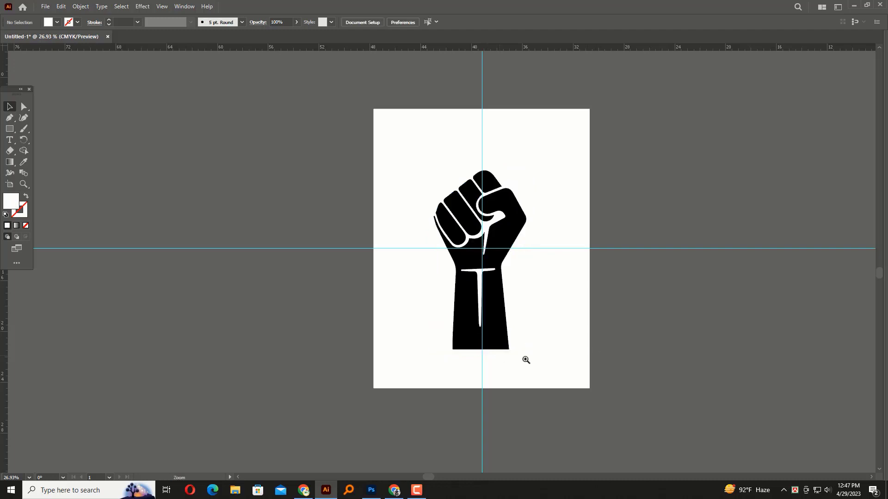
{"action": "scroll", "coordinate": [537, 349], "scroll_direction": "up", "scroll_amount": 1}
{"action": "scroll", "coordinate": [536, 295], "scroll_direction": "down", "scroll_amount": 1}
{"action": "left_click_drag", "start_coordinate": [487, 259], "coordinate": [487, 256]}
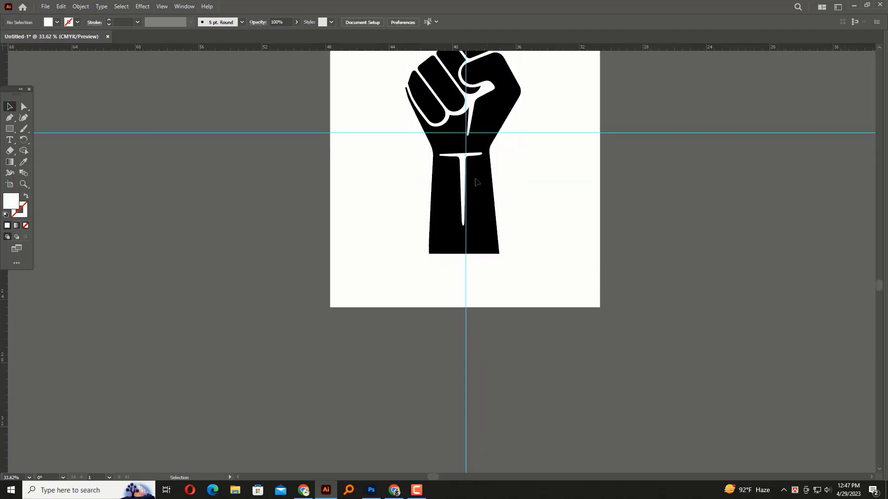
{"action": "left_click", "coordinate": [9, 130]}
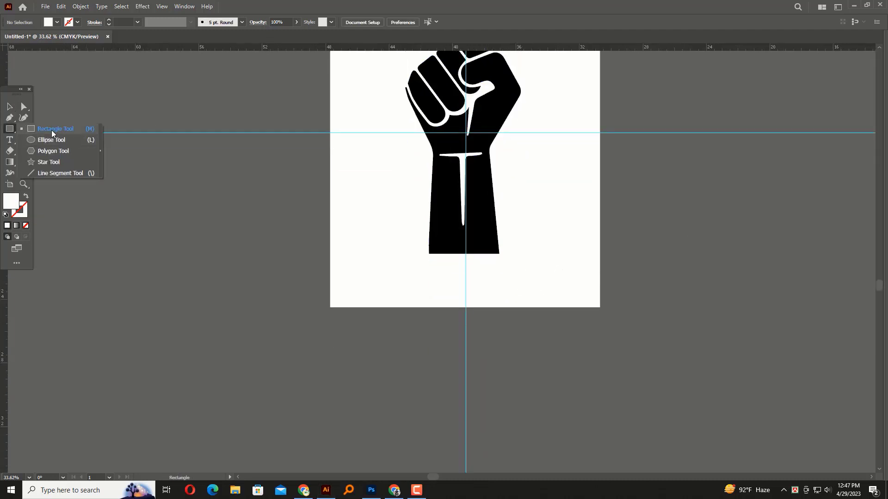
Step: Draw a large circle over the artboard's lower part and widen it into a wide ellipse
{"action": "left_click", "coordinate": [51, 129]}
{"action": "left_click_drag", "start_coordinate": [326, 231], "coordinate": [545, 452]}
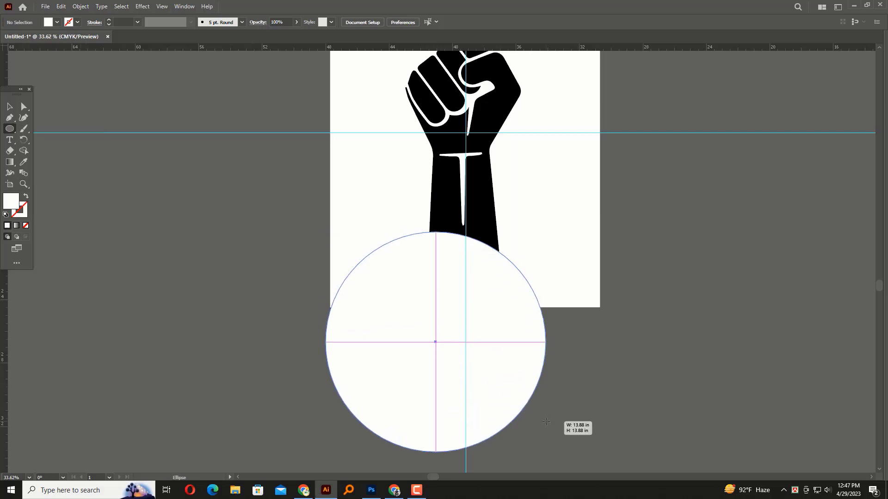
{"action": "left_click", "coordinate": [10, 107]}
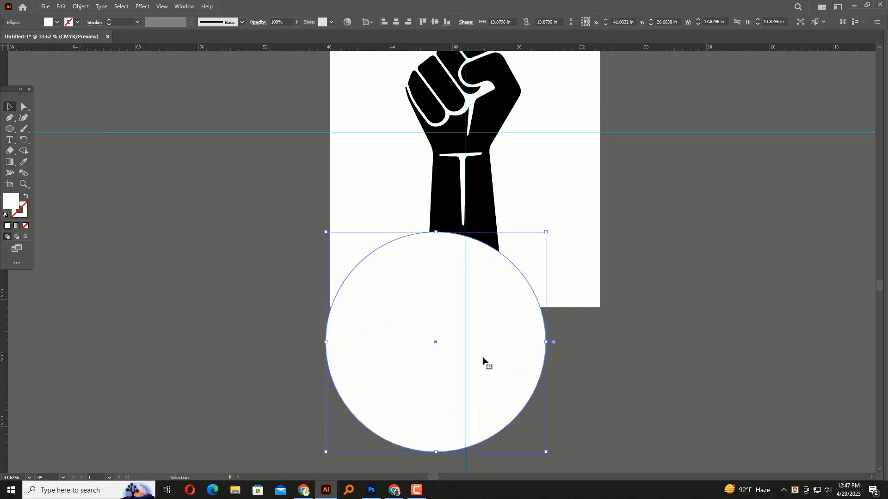
{"action": "left_click_drag", "start_coordinate": [545, 342], "coordinate": [609, 335]}
{"action": "scroll", "coordinate": [332, 334], "scroll_direction": "up", "scroll_amount": 2}
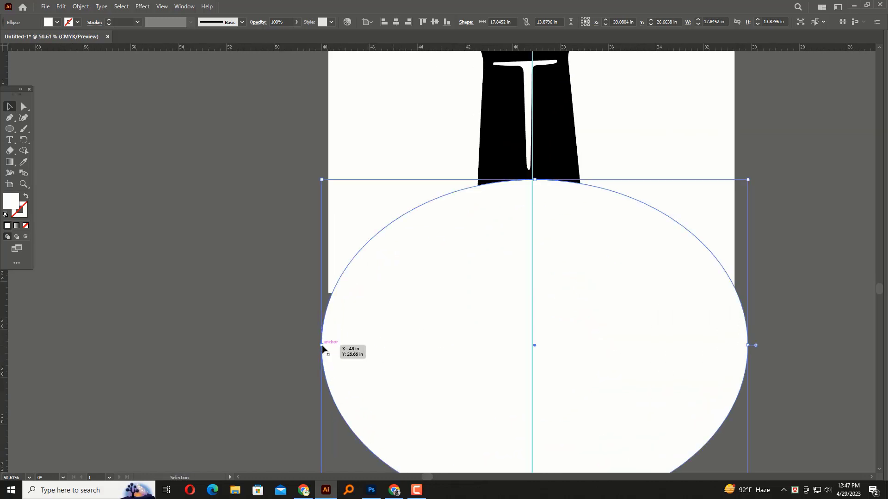
{"action": "left_click_drag", "start_coordinate": [322, 348], "coordinate": [318, 347]}
{"action": "scroll", "coordinate": [457, 240], "scroll_direction": "down", "scroll_amount": 2}
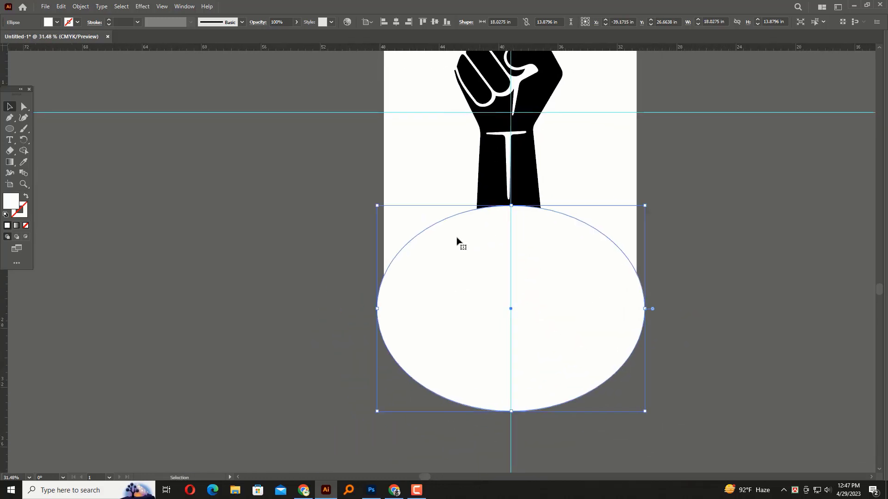
{"action": "left_click", "coordinate": [341, 187]}
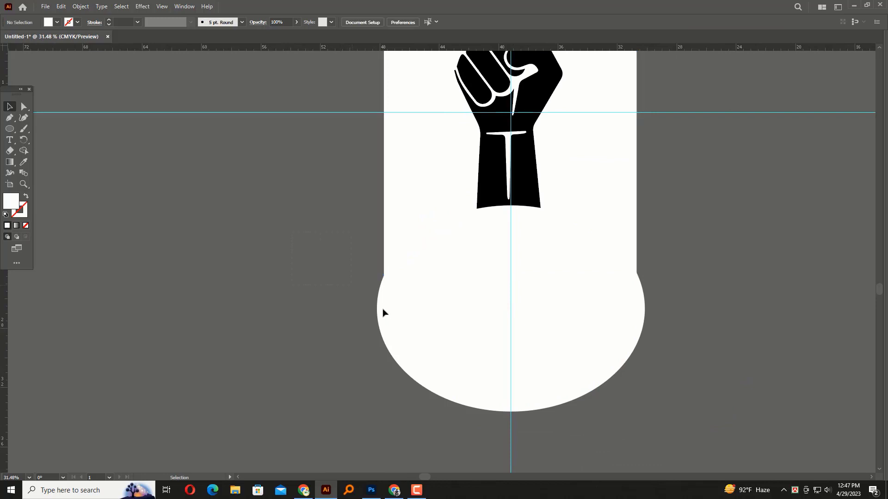
Step: Shape Builder-split the ellipse along the artboard edge and discard the lower half, leaving a 17 in dome
{"action": "left_click", "coordinate": [434, 304], "text": "ctrl+alt"}
{"action": "scroll", "coordinate": [434, 304], "scroll_direction": "down", "scroll_amount": 2}
{"action": "left_click", "coordinate": [576, 315], "text": "shift"}
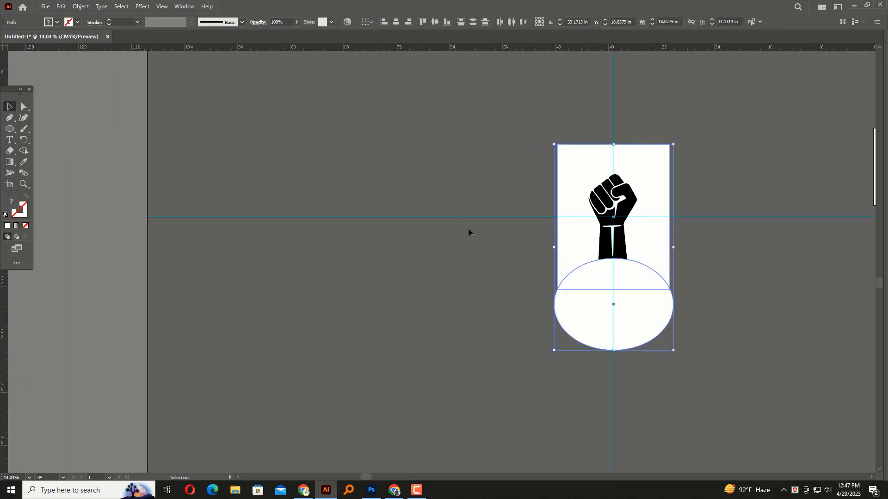
{"action": "scroll", "coordinate": [744, 305], "scroll_direction": "up", "scroll_amount": 2}
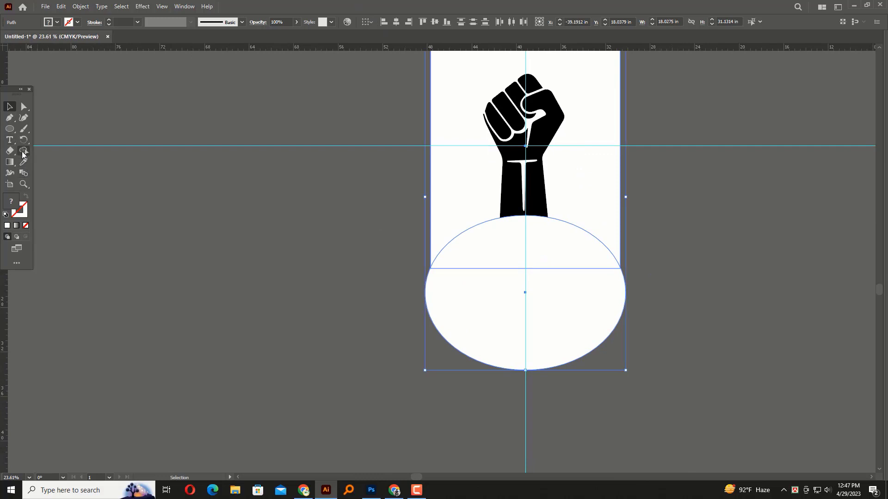
{"action": "left_click", "coordinate": [23, 151]}
{"action": "left_click", "coordinate": [536, 341]}
{"action": "left_click", "coordinate": [10, 108]}
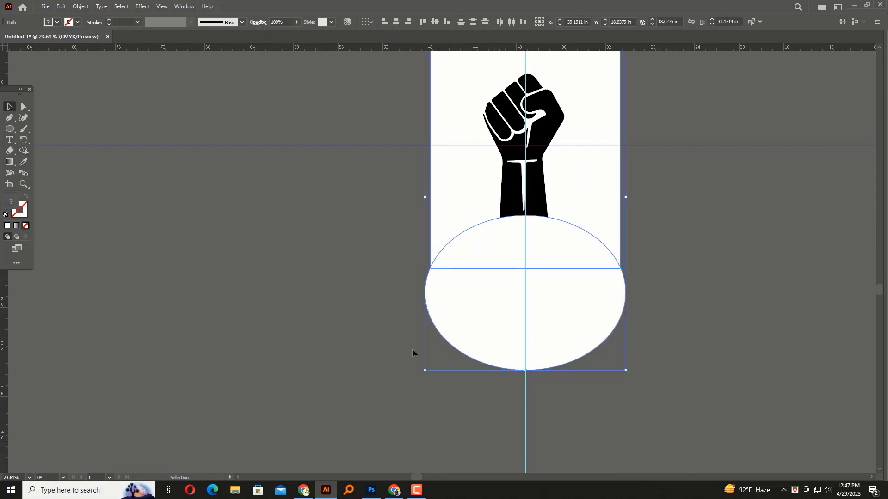
{"action": "left_click_drag", "start_coordinate": [413, 351], "coordinate": [370, 370]}
{"action": "key", "text": "ctrl+z"}
{"action": "key", "text": "ctrl+z"}
{"action": "key", "text": "ctrl+z"}
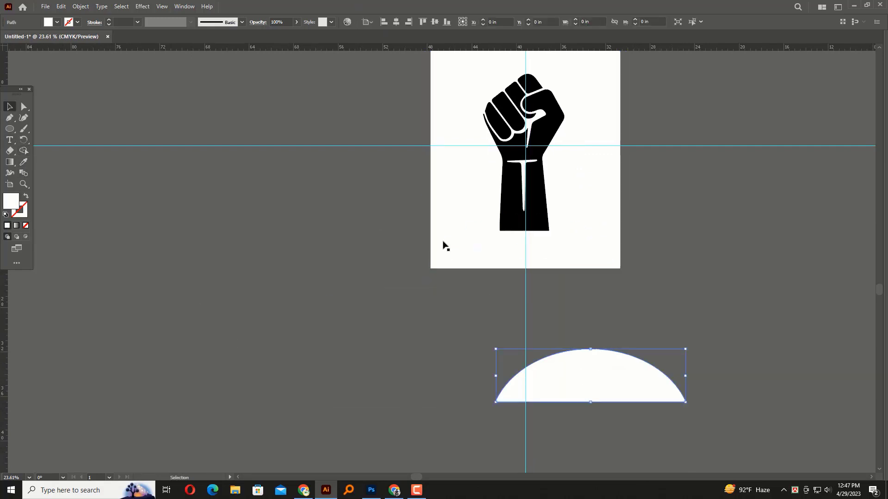
{"action": "left_click_drag", "start_coordinate": [525, 268], "coordinate": [611, 297]}
{"action": "key", "text": "ctrl+shift+z"}
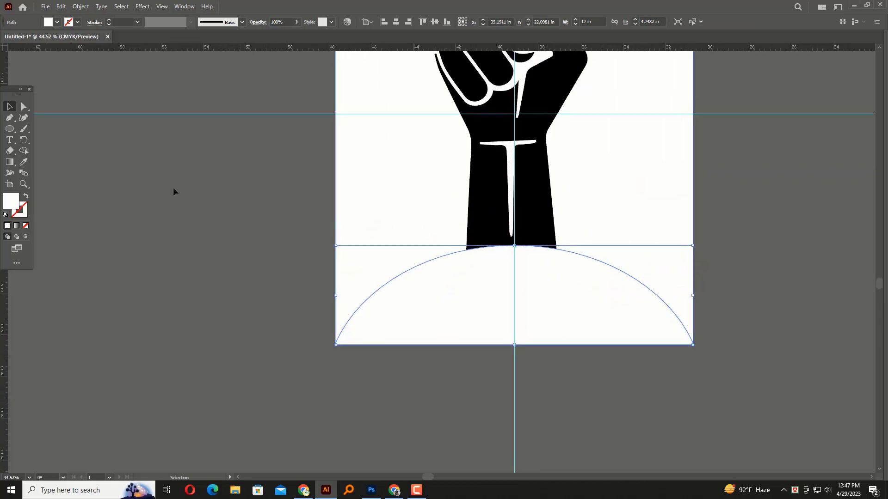
Step: Fill the dome with red from the Control bar swatches
{"action": "left_click", "coordinate": [49, 22]}
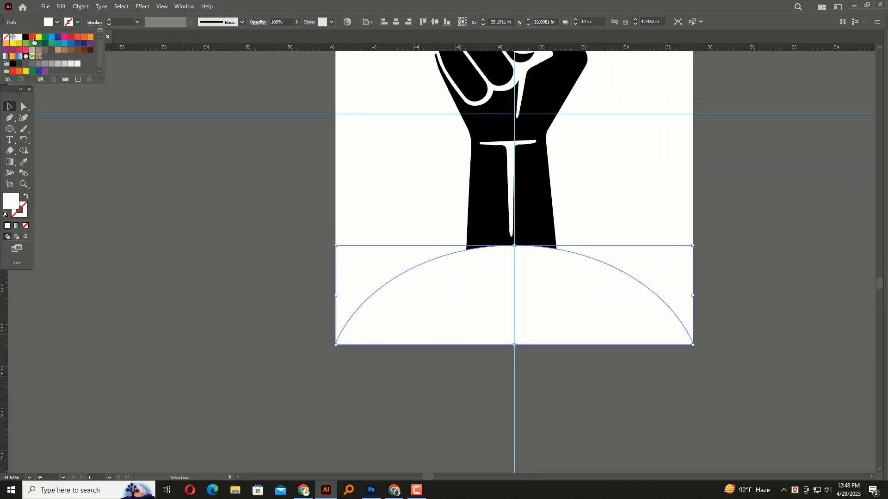
{"action": "left_click", "coordinate": [32, 37]}
{"action": "scroll", "coordinate": [641, 200], "scroll_direction": "down", "scroll_amount": 3}
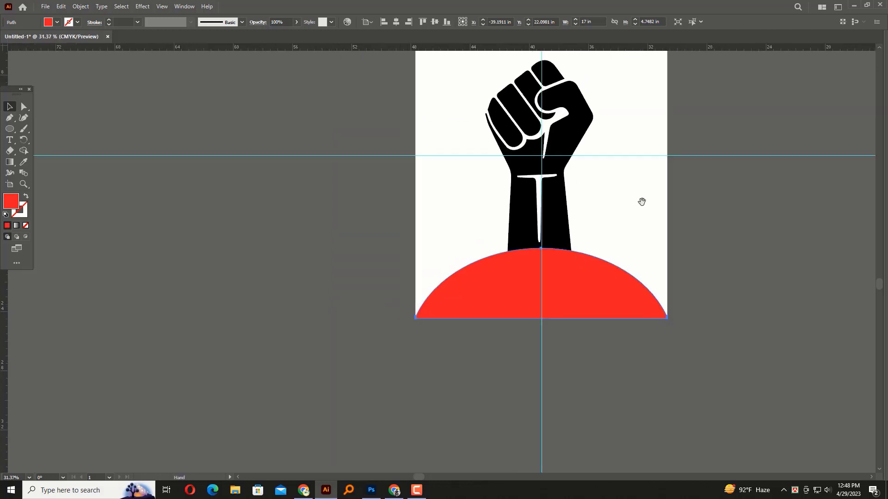
{"action": "scroll", "coordinate": [751, 248], "scroll_direction": "up", "scroll_amount": 2}
{"action": "left_click", "coordinate": [751, 249]}
{"action": "left_click", "coordinate": [734, 215]}
Step: Hide the guides with Ctrl+; and recentre the view on the poster
{"action": "key", "text": "ctrl+semicolon"}
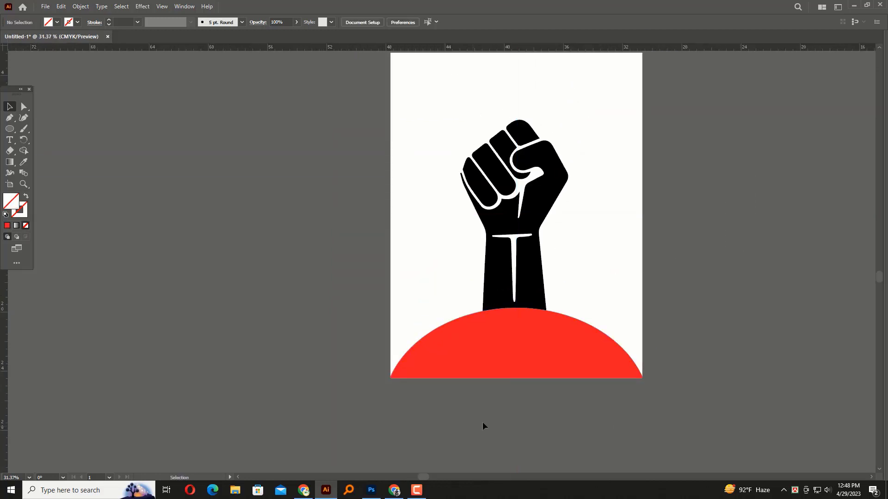
{"action": "scroll", "coordinate": [700, 327], "scroll_direction": "up", "scroll_amount": 2}
{"action": "scroll", "coordinate": [469, 244], "scroll_direction": "up", "scroll_amount": 1}
{"action": "left_click_drag", "start_coordinate": [534, 261], "coordinate": [507, 235]}
{"action": "left_click", "coordinate": [533, 215]}
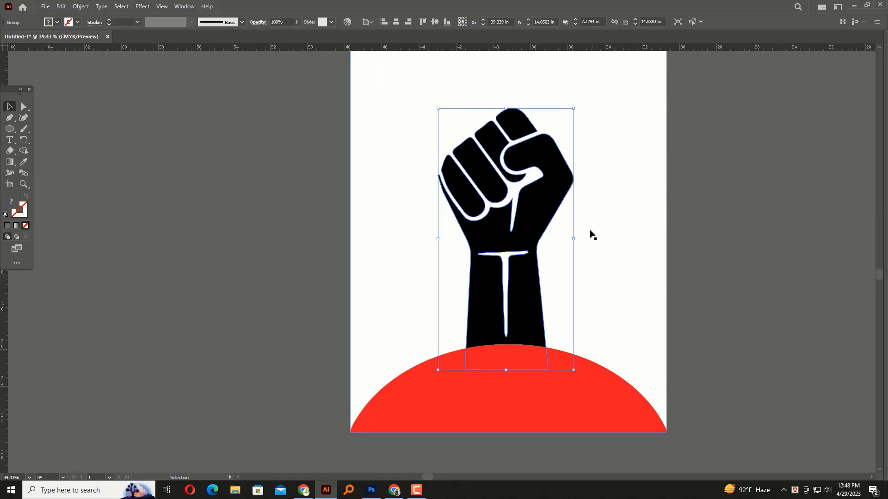
{"action": "left_click", "coordinate": [633, 229]}
{"action": "scroll", "coordinate": [634, 233], "scroll_direction": "down", "scroll_amount": 3}
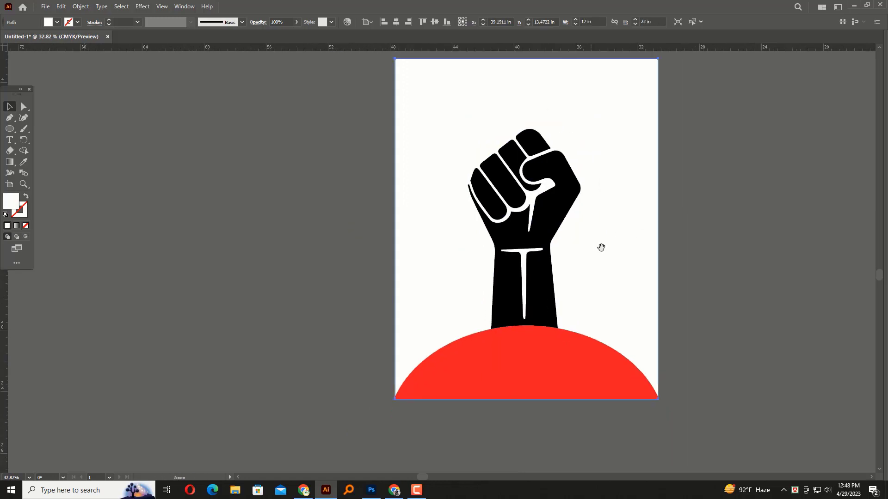
{"action": "key", "text": "ctrl+shift+a"}
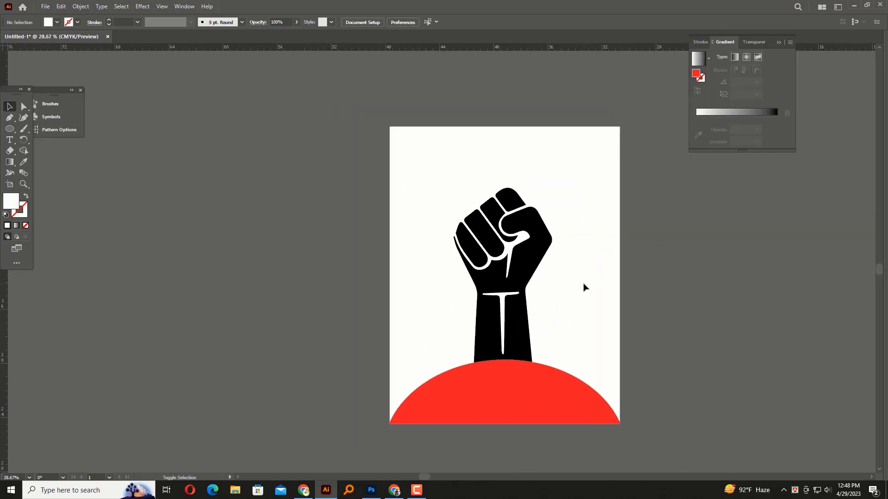
{"action": "scroll", "coordinate": [583, 288], "scroll_direction": "up", "scroll_amount": 3}
Step: Flatten the red dome slightly, then Paste in Back a copy and stretch it taller
{"action": "left_click_drag", "start_coordinate": [577, 325], "coordinate": [575, 310]}
{"action": "left_click", "coordinate": [538, 298]}
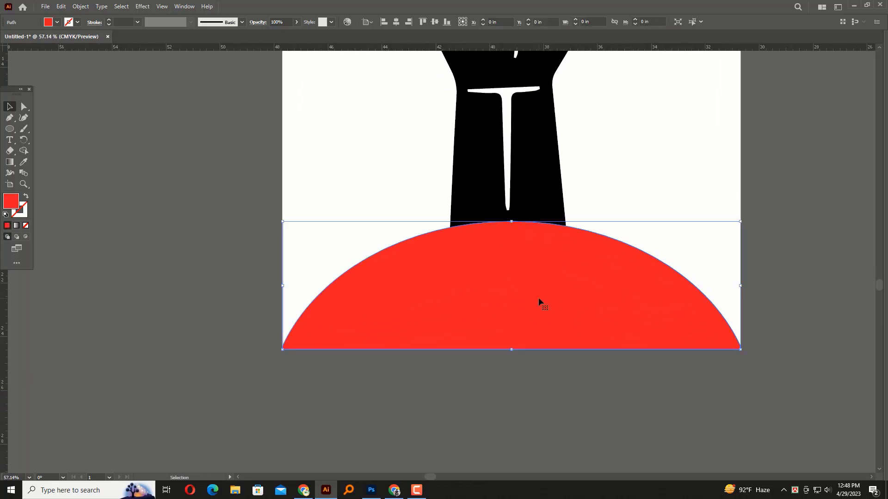
{"action": "left_click_drag", "start_coordinate": [514, 222], "coordinate": [514, 243]}
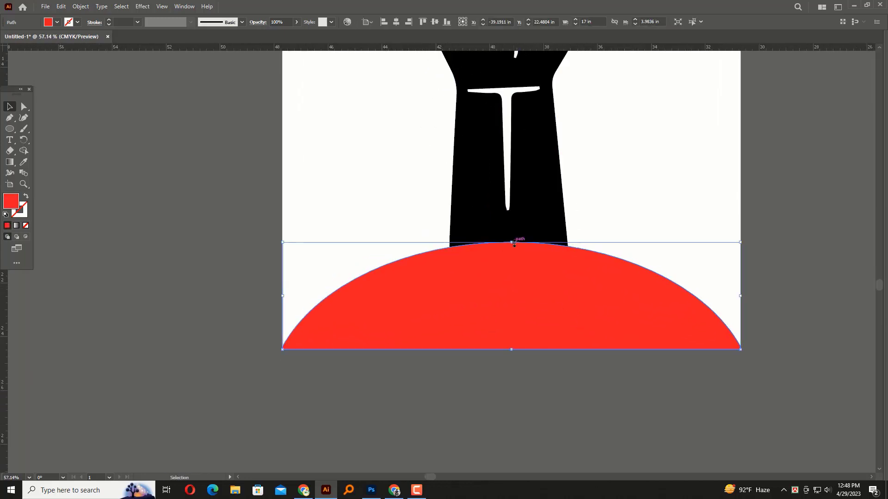
{"action": "left_click", "coordinate": [61, 9]}
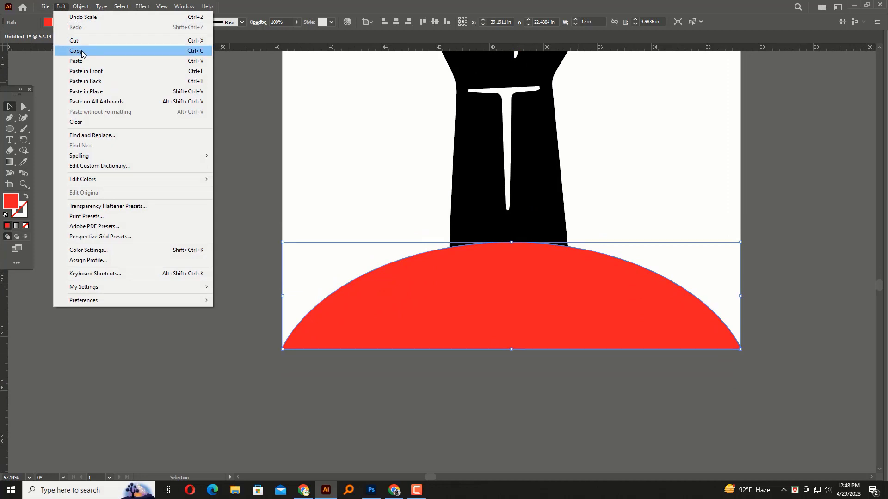
{"action": "left_click", "coordinate": [80, 51]}
{"action": "left_click", "coordinate": [61, 6]}
{"action": "left_click", "coordinate": [83, 72]}
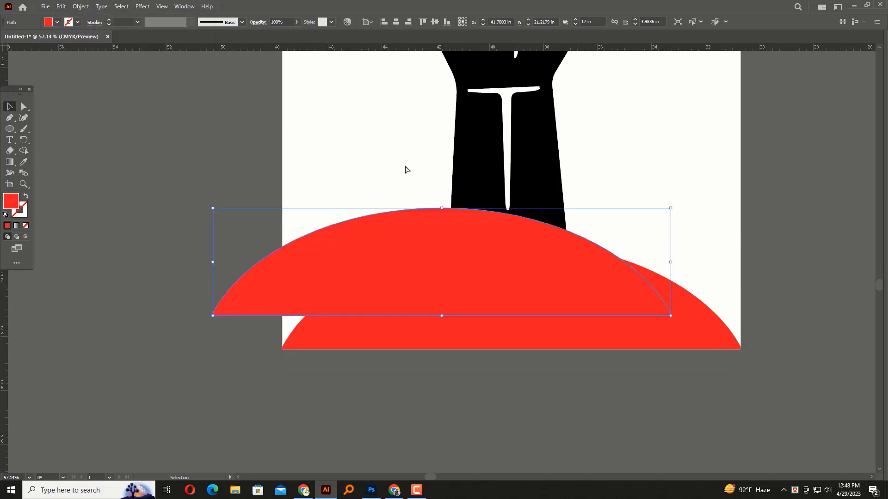
{"action": "left_click", "coordinate": [61, 7]}
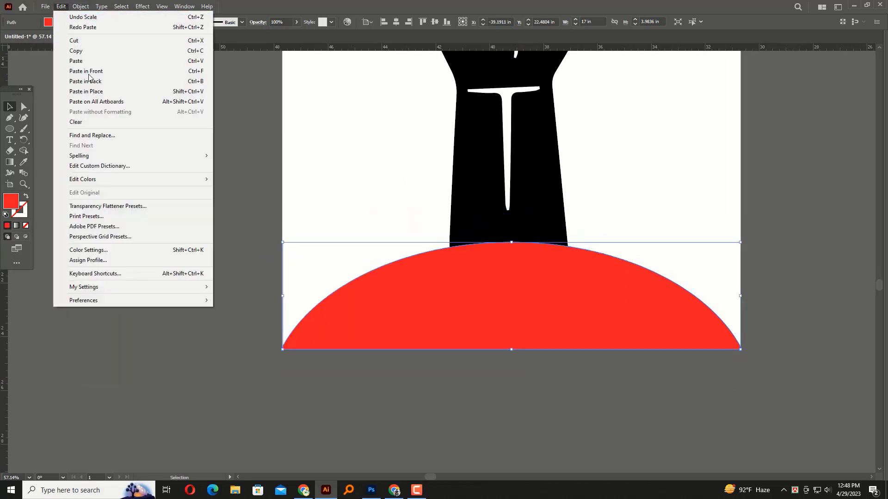
{"action": "left_click", "coordinate": [102, 82]}
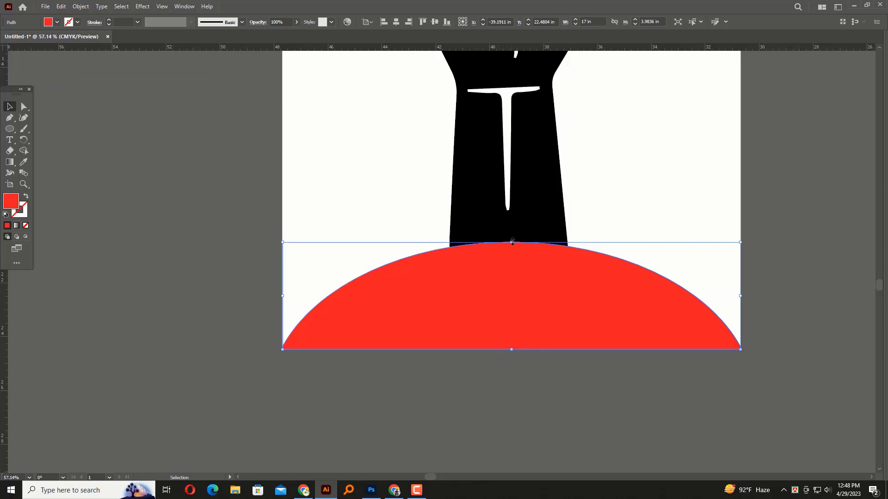
{"action": "left_click_drag", "start_coordinate": [511, 242], "coordinate": [512, 229]}
Step: Fill the back dome copy dark red and darken it further in the CMYK Color panel
{"action": "left_click", "coordinate": [58, 23]}
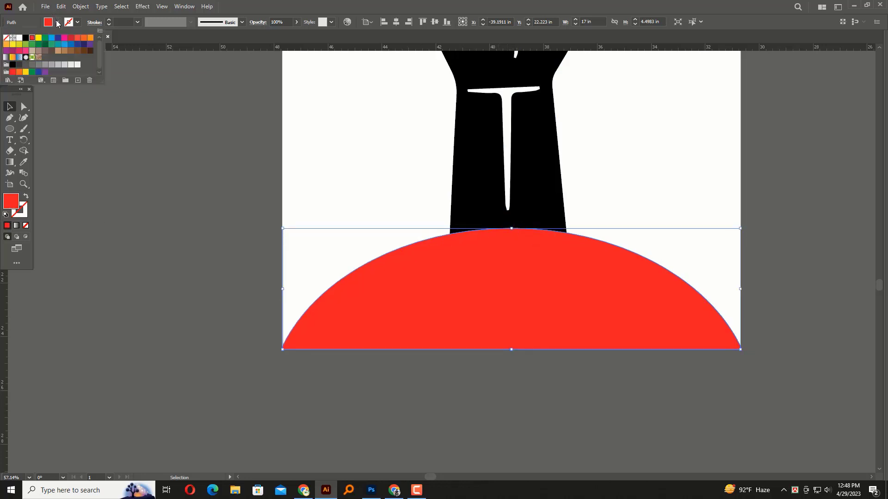
{"action": "left_click", "coordinate": [70, 40]}
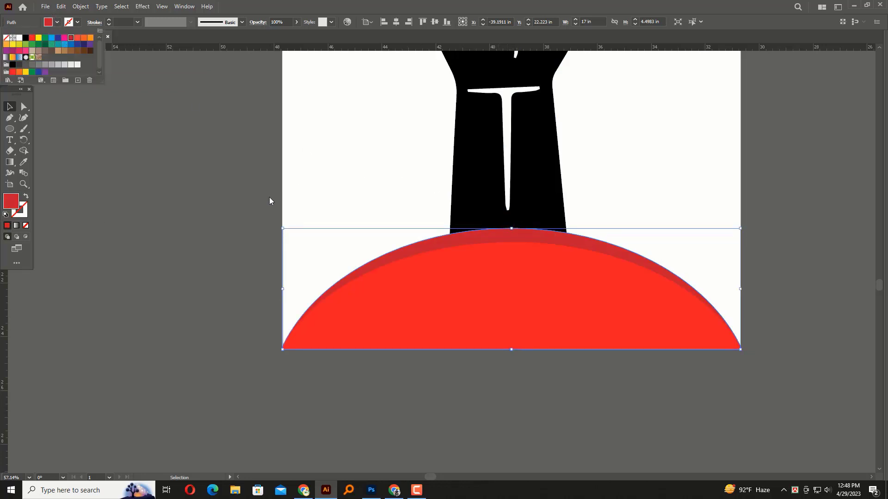
{"action": "left_click", "coordinate": [15, 202]}
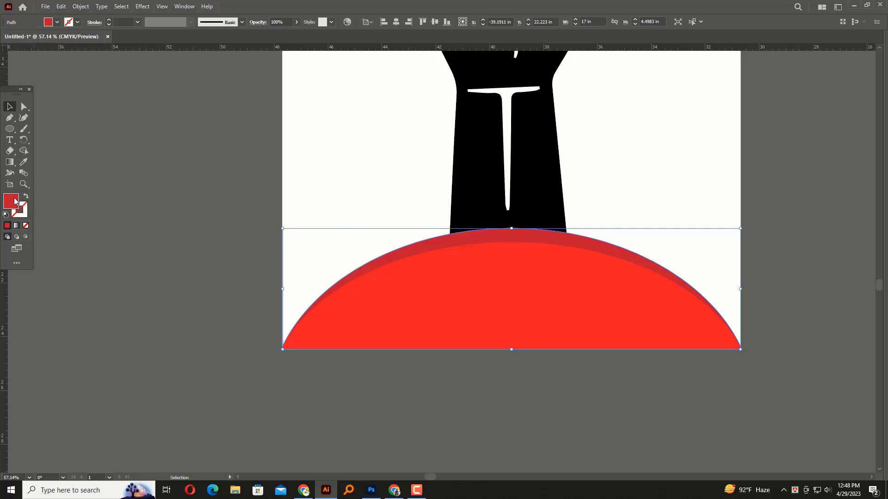
{"action": "key", "text": "F6"}
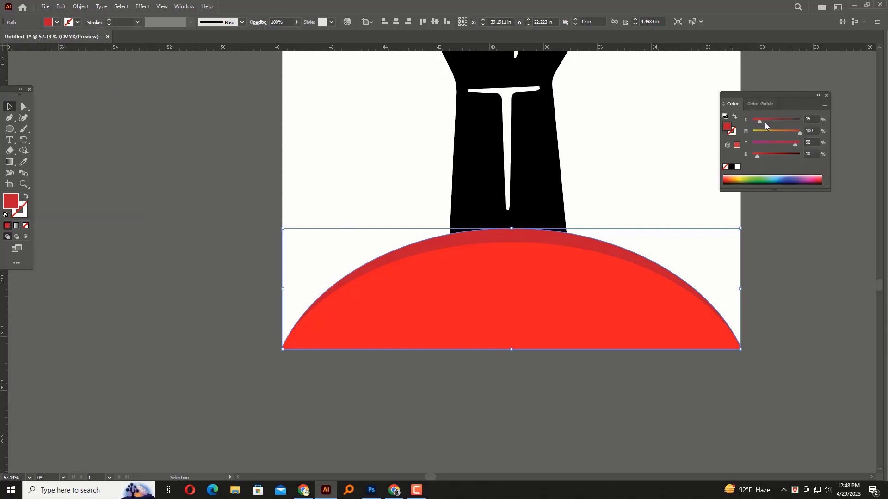
{"action": "left_click", "coordinate": [770, 156]}
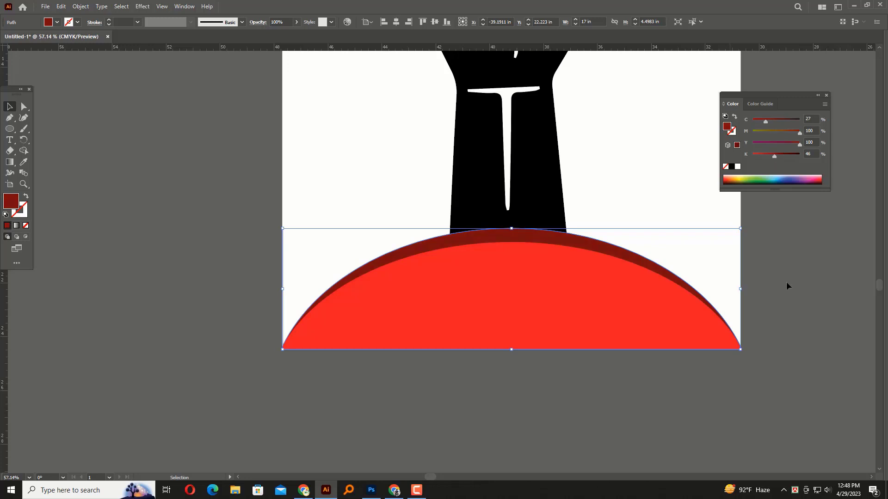
{"action": "left_click", "coordinate": [786, 281]}
{"action": "key", "text": "Tab"}
{"action": "key", "text": "shift+Tab"}
{"action": "scroll", "coordinate": [553, 272], "scroll_direction": "up", "scroll_amount": 2}
{"action": "scroll", "coordinate": [552, 271], "scroll_direction": "down", "scroll_amount": 3}
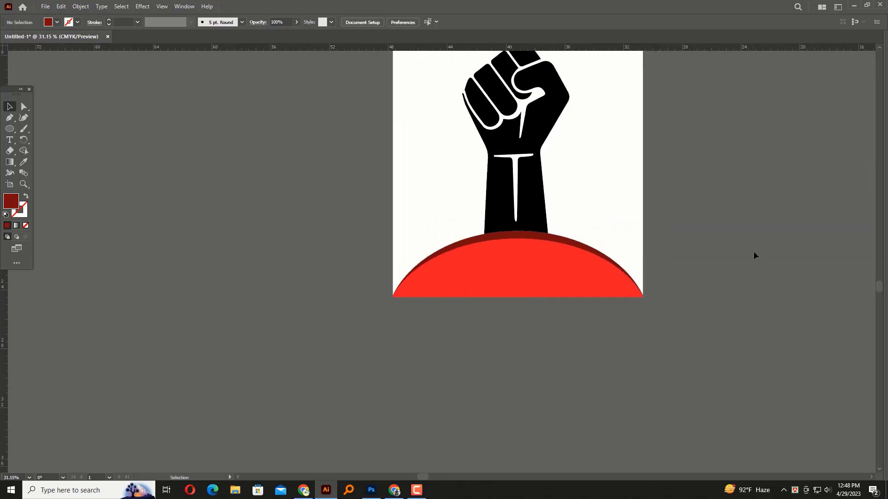
Step: Ungroup the fist artwork and reselect the whole fist
{"action": "scroll", "coordinate": [702, 249], "scroll_direction": "up", "scroll_amount": 1}
{"action": "scroll", "coordinate": [654, 301], "scroll_direction": "up", "scroll_amount": 3}
{"action": "scroll", "coordinate": [654, 293], "scroll_direction": "down", "scroll_amount": 2}
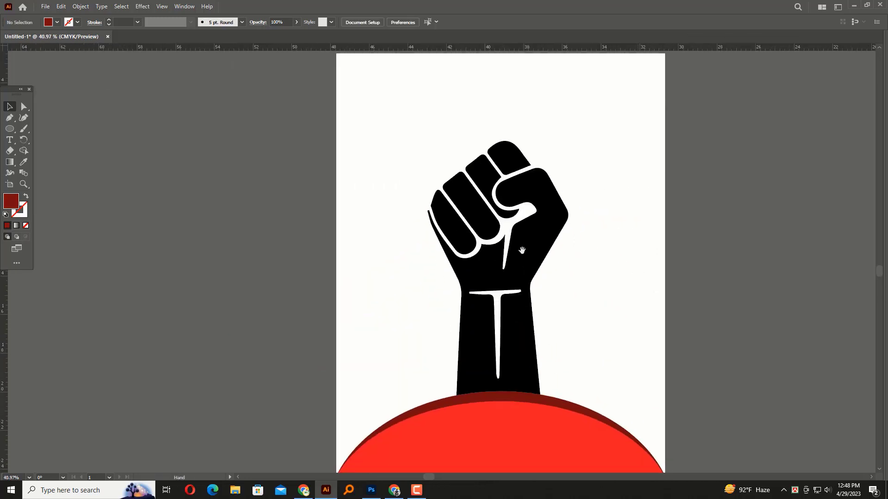
{"action": "left_click", "coordinate": [541, 256]}
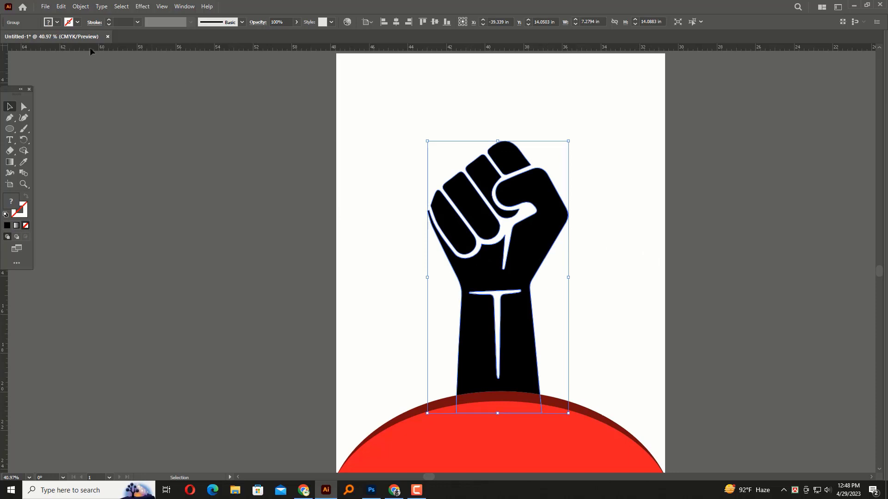
{"action": "right_click", "coordinate": [570, 183]}
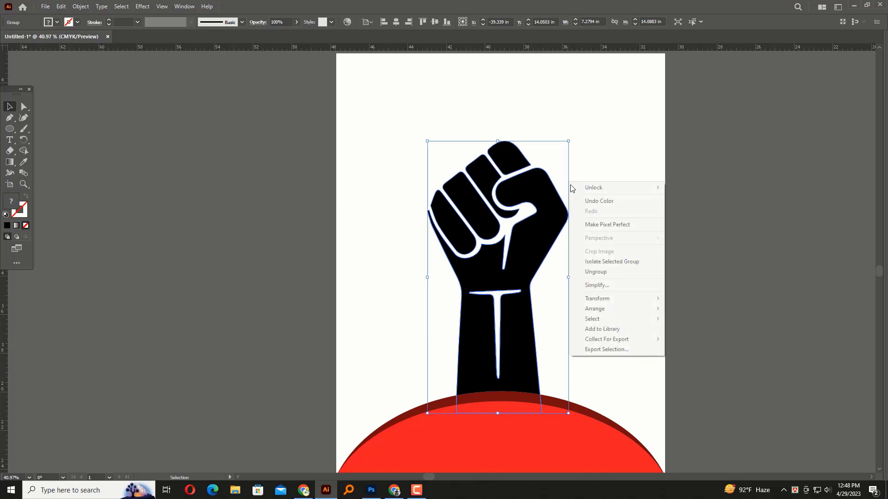
{"action": "left_click", "coordinate": [601, 273]}
{"action": "left_click", "coordinate": [554, 227]}
{"action": "left_click", "coordinate": [735, 166]}
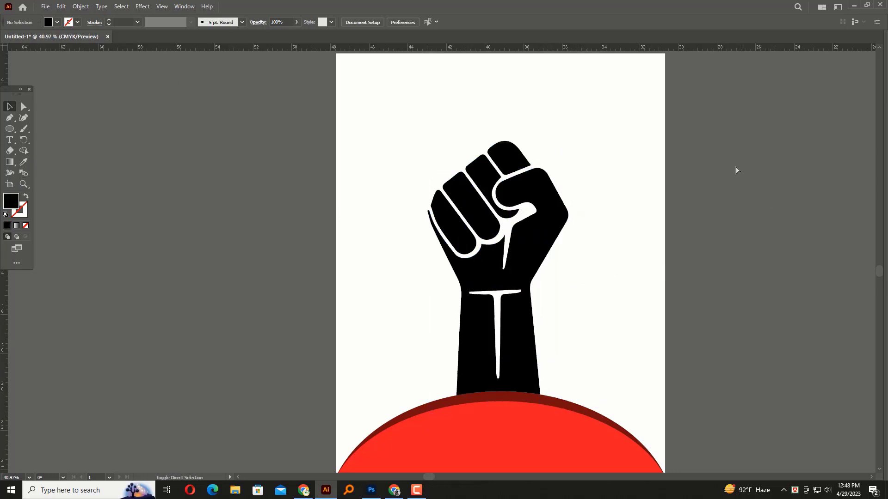
{"action": "scroll", "coordinate": [690, 178], "scroll_direction": "down", "scroll_amount": 2}
{"action": "left_click_drag", "start_coordinate": [627, 269], "coordinate": [629, 271]}
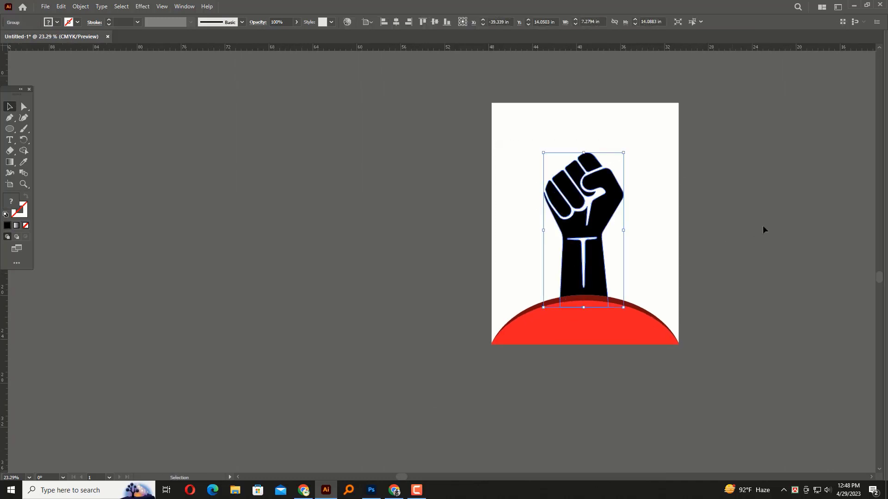
Step: Raise the fist about 1.18 in so its wrist meets the dome's dark rim
{"action": "key", "text": "shift+Tab"}
{"action": "key", "text": "shift+Tab"}
{"action": "key", "text": "z"}
{"action": "scroll", "coordinate": [666, 232], "scroll_direction": "up", "scroll_amount": 1}
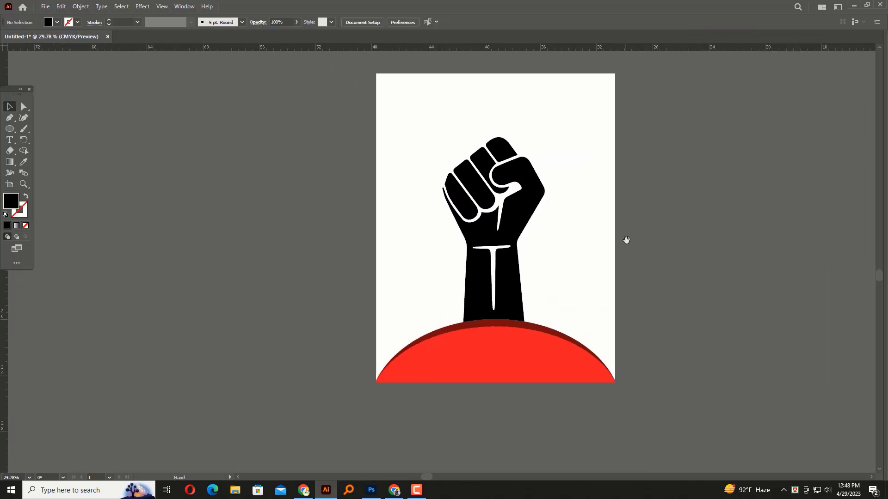
{"action": "left_click_drag", "start_coordinate": [626, 240], "coordinate": [526, 230]}
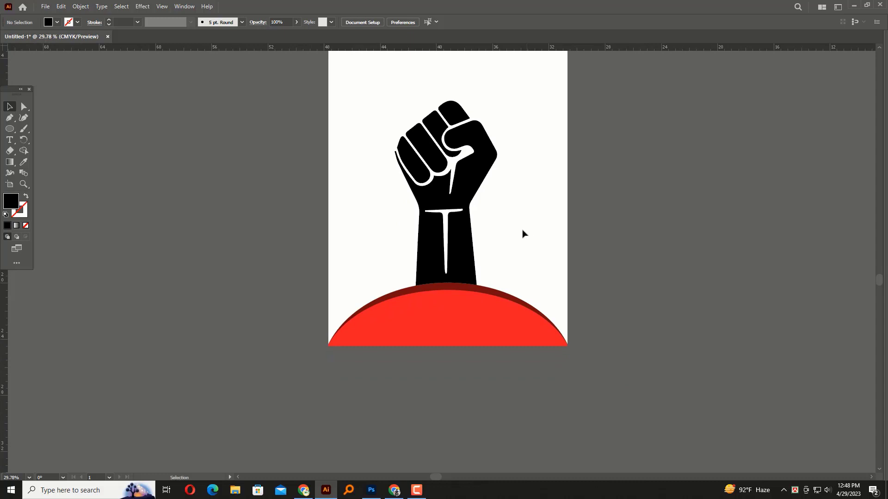
{"action": "scroll", "coordinate": [523, 234], "scroll_direction": "up", "scroll_amount": 3}
{"action": "mouse_move", "coordinate": [455, 192]}
{"action": "left_mouse_down"}
{"action": "mouse_move", "coordinate": [444, 183]}
{"action": "mouse_move", "coordinate": [455, 175]}
{"action": "left_mouse_up"}
{"action": "left_click", "coordinate": [570, 226]}
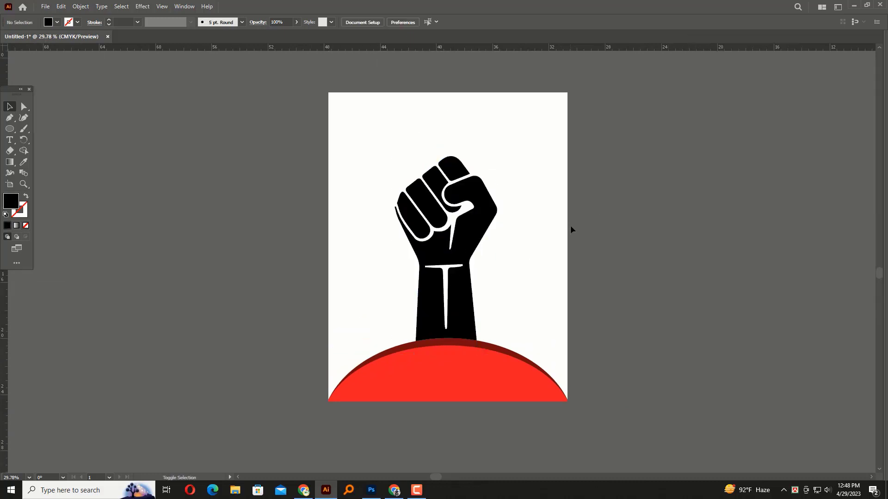
{"action": "scroll", "coordinate": [456, 232], "scroll_direction": "up", "scroll_amount": 1}
{"action": "left_click_drag", "start_coordinate": [456, 222], "coordinate": [457, 239]}
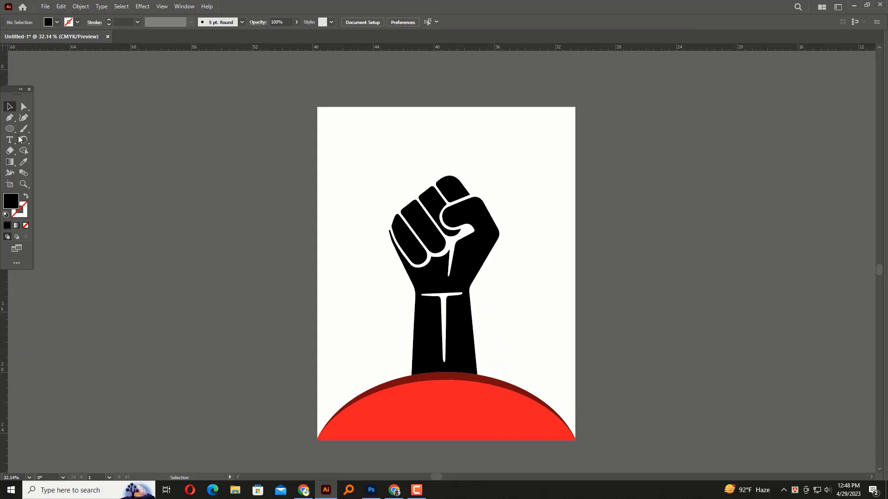
{"action": "scroll", "coordinate": [192, 177], "scroll_direction": "up", "scroll_amount": 1}
Step: Create a text line in SutonnyMJ Bold reading জয় হোক সকল শ্রমজীবী মানুষের
{"action": "key", "text": "t"}
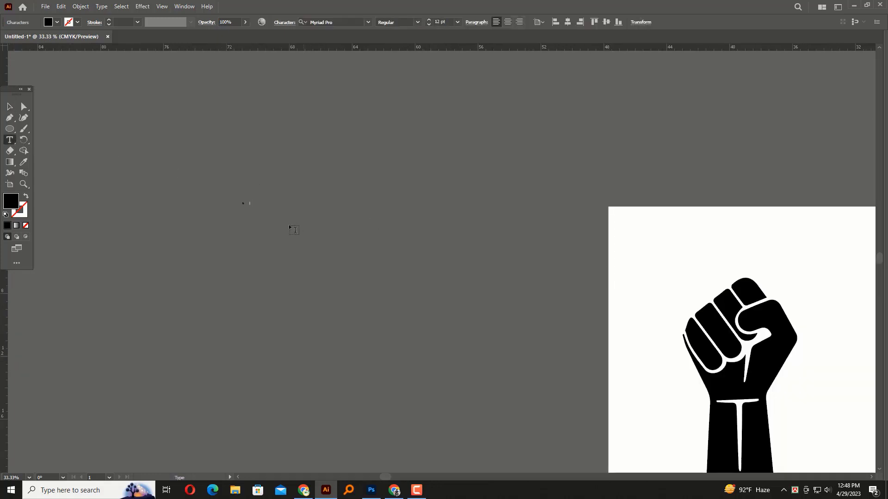
{"action": "key", "text": "ctrl+a"}
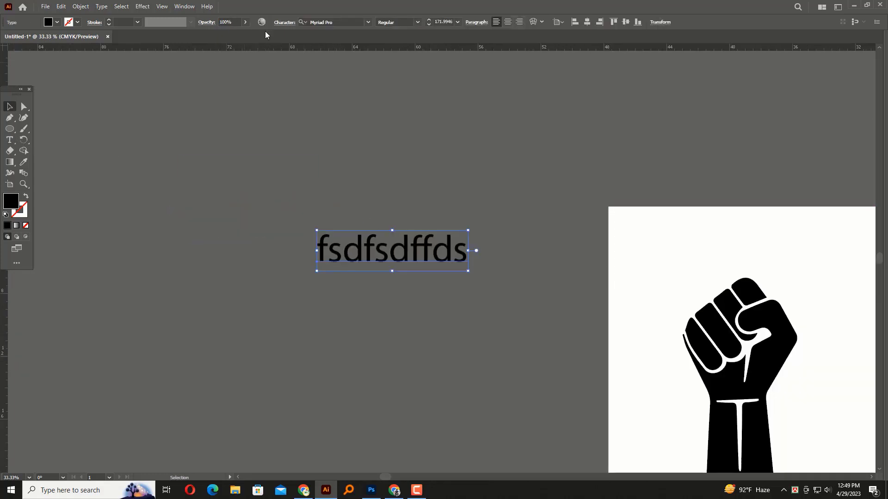
{"action": "type", "text": "suton"}
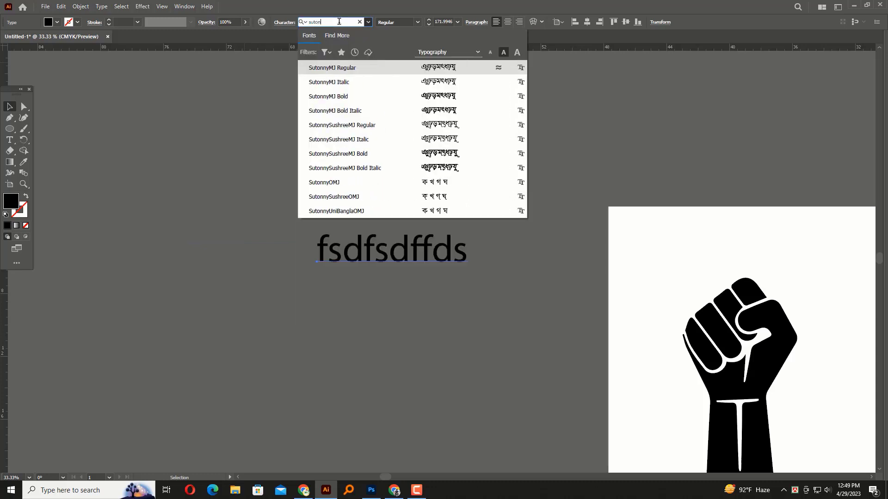
{"action": "key", "text": "Down"}
{"action": "key", "text": "Down"}
{"action": "key", "text": "Return"}
{"action": "double_click", "coordinate": [351, 252]}
{"action": "key", "text": "ctrl+a"}
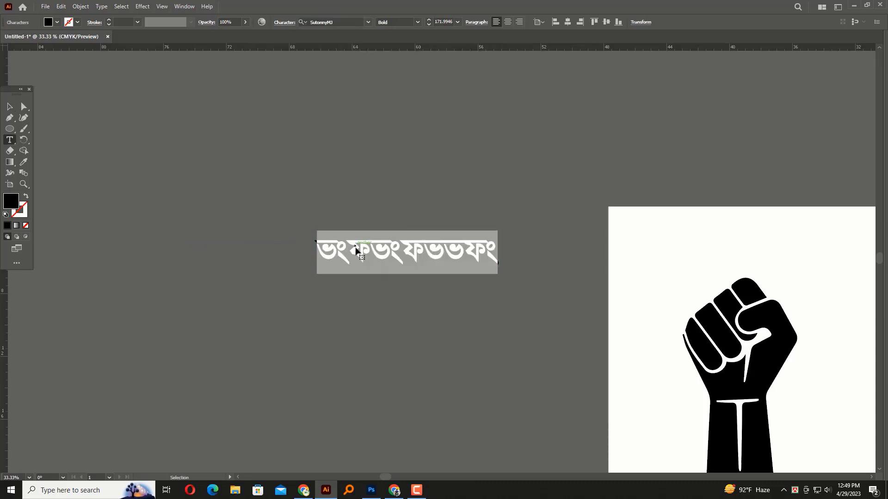
{"action": "type", "text": "R"}
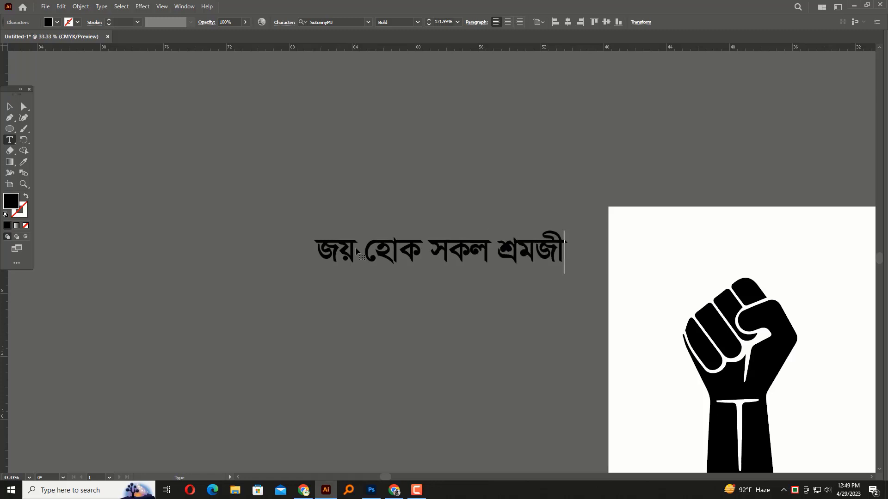
{"action": "type", "text": "ষর"}
{"action": "key", "text": "Escape"}
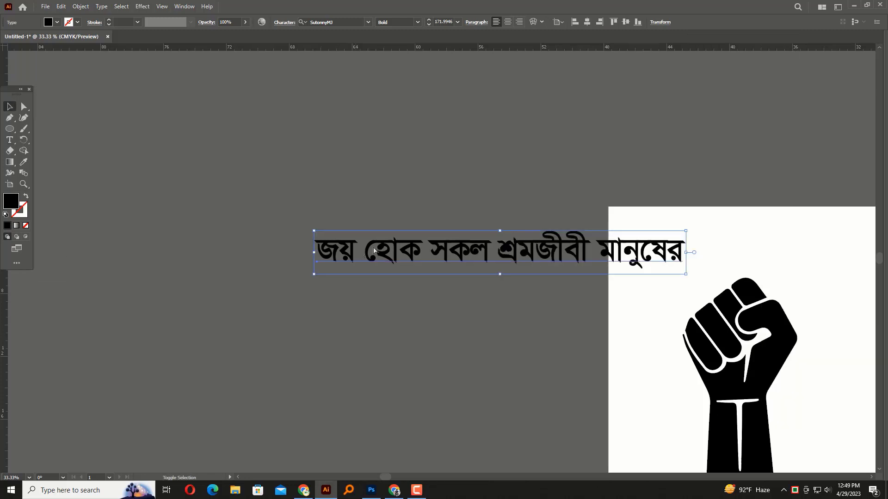
Step: Move the headline onto the poster and halve its font size
{"action": "scroll", "coordinate": [305, 208], "scroll_direction": "down", "scroll_amount": 1}
{"action": "left_click_drag", "start_coordinate": [352, 181], "coordinate": [544, 172]}
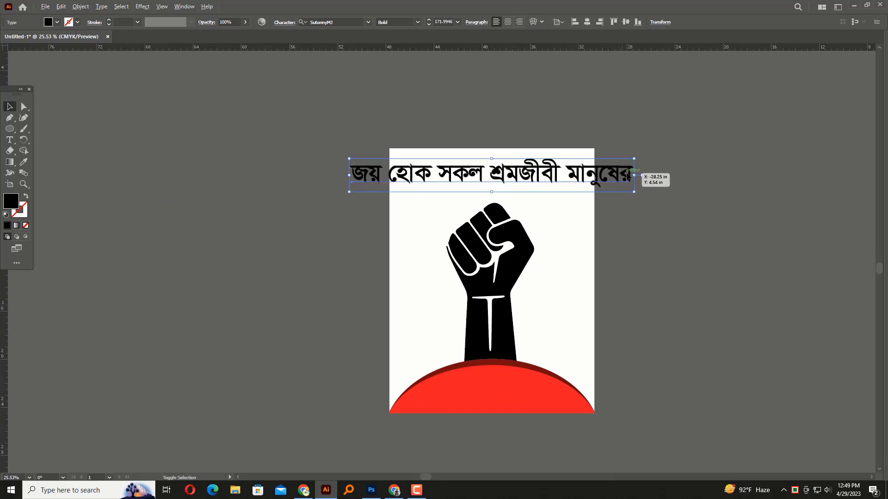
{"action": "key", "text": "ctrl+z"}
{"action": "scroll", "coordinate": [518, 178], "scroll_direction": "up", "scroll_amount": 3}
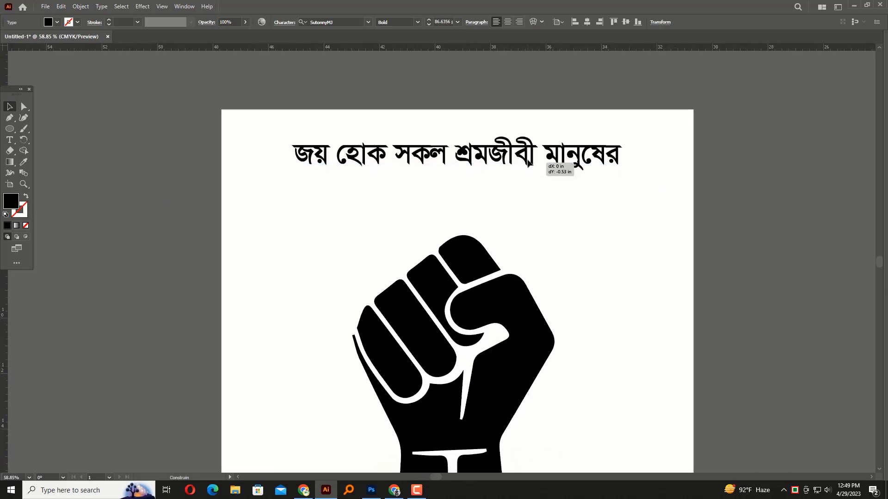
{"action": "scroll", "coordinate": [441, 184], "scroll_direction": "up", "scroll_amount": 1}
{"action": "scroll", "coordinate": [477, 180], "scroll_direction": "up", "scroll_amount": 1}
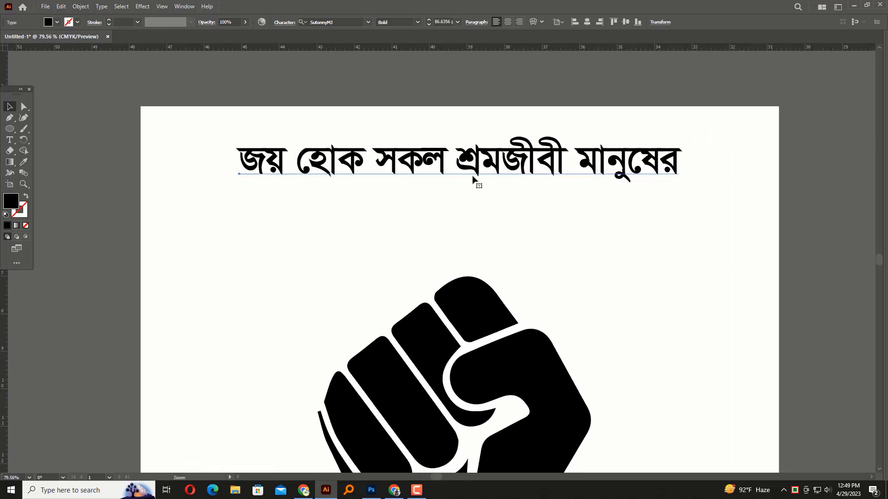
Step: Cut শ্রমজীবী মানুষের from the headline and centre জয় হোক সকল on the poster
{"action": "double_click", "coordinate": [460, 173]}
{"action": "key", "text": "shift+End"}
{"action": "key", "text": "ctrl+c"}
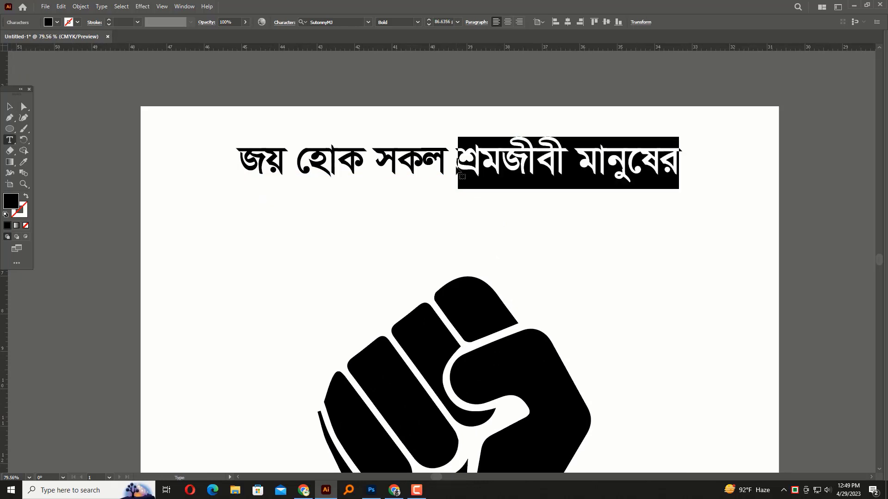
{"action": "key", "text": "BackSpace"}
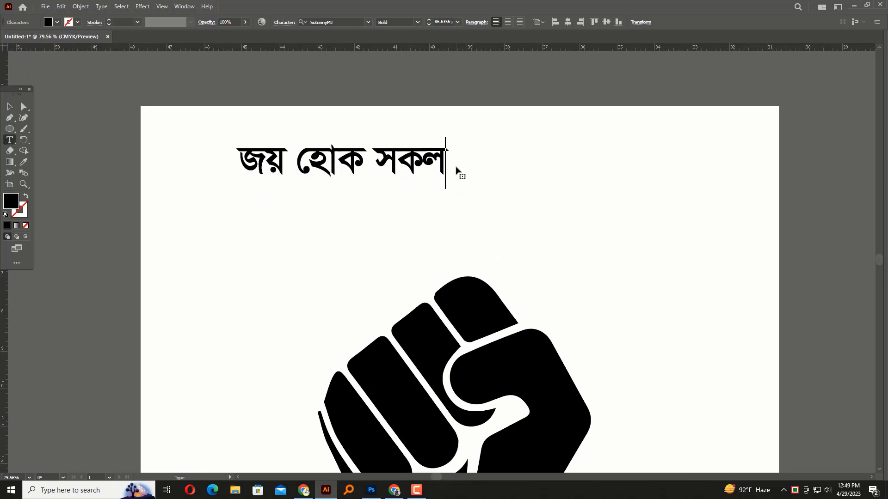
{"action": "key", "text": "Escape"}
{"action": "left_click_drag", "start_coordinate": [443, 166], "coordinate": [538, 166]}
Step: Paste শ্রমজীবী মানুষের as a matching second line, aligned beneath, above the fist
{"action": "left_click", "coordinate": [488, 253]}
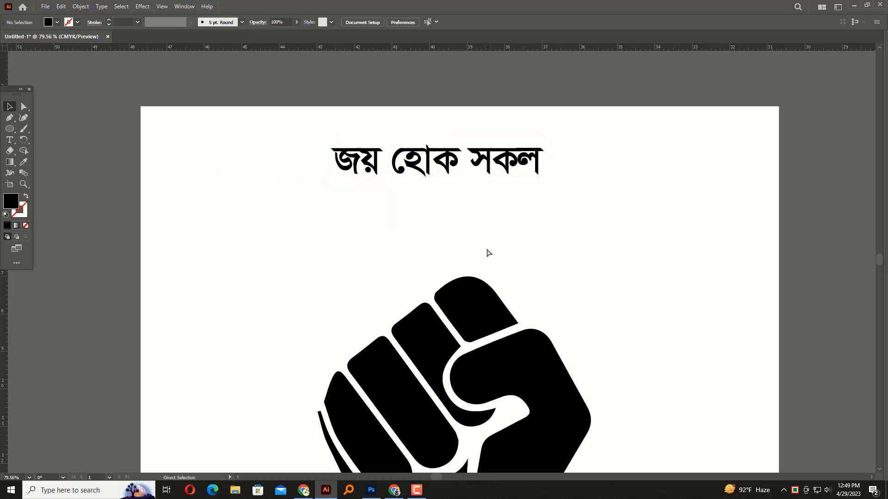
{"action": "key", "text": "ctrl+v"}
{"action": "left_click_drag", "start_coordinate": [492, 240], "coordinate": [535, 240]}
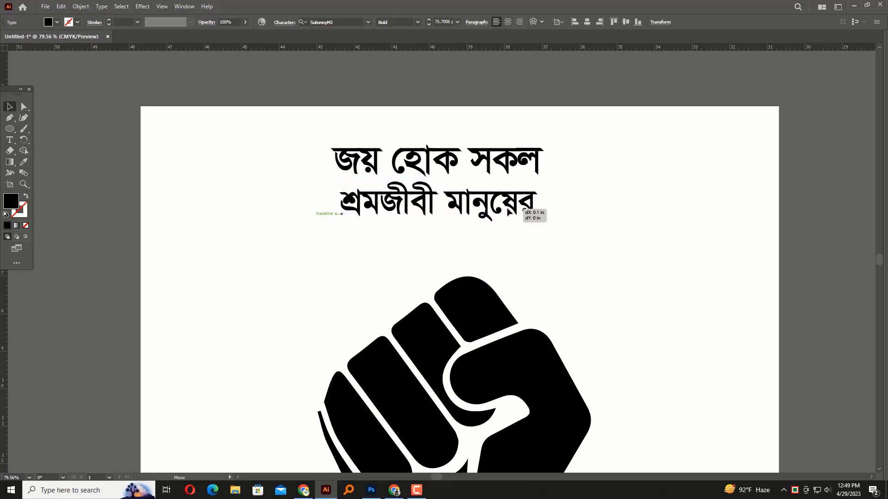
{"action": "mouse_move", "coordinate": [504, 160]}
{"action": "left_mouse_down"}
{"action": "mouse_move", "coordinate": [513, 160]}
{"action": "mouse_move", "coordinate": [509, 175]}
{"action": "left_mouse_up"}
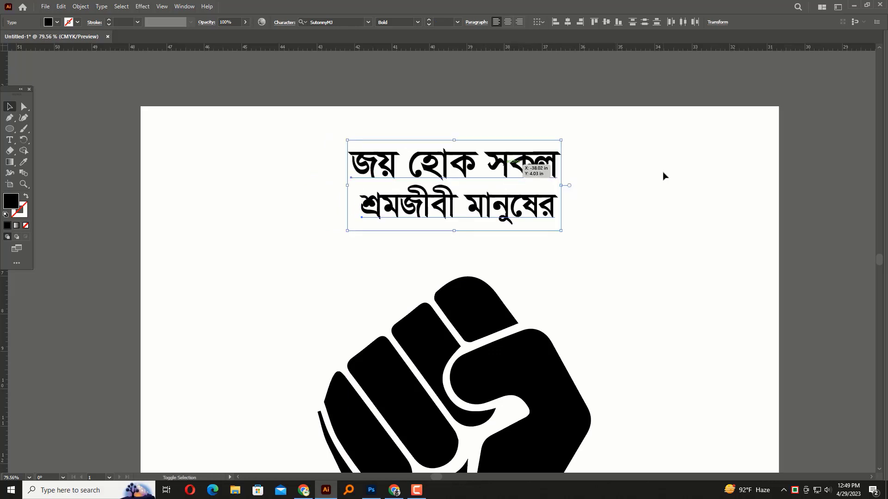
{"action": "left_click", "coordinate": [559, 23]}
{"action": "mouse_move", "coordinate": [563, 185]}
{"action": "left_mouse_down"}
{"action": "mouse_move", "coordinate": [594, 190]}
{"action": "mouse_move", "coordinate": [575, 189]}
{"action": "left_mouse_up"}
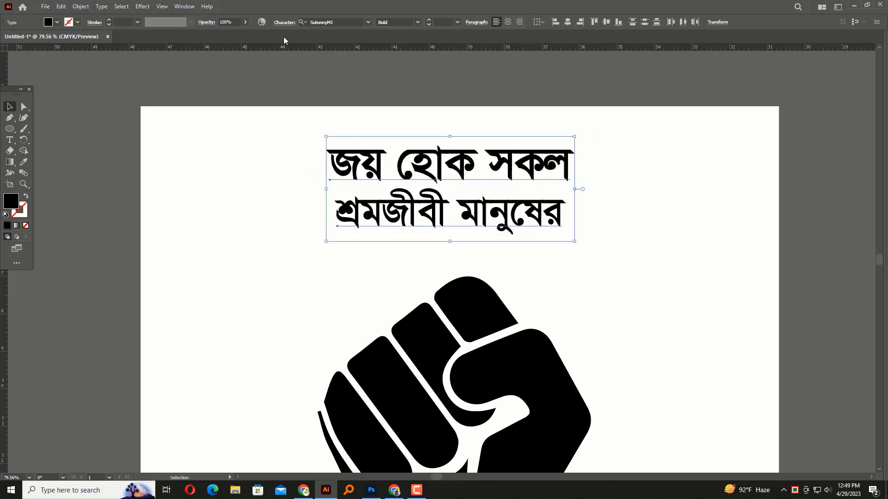
Step: Set the two-line headline in FN Liakot Bangladeshi Bijoy2003 and check its fit across the top
{"action": "left_click", "coordinate": [368, 23]}
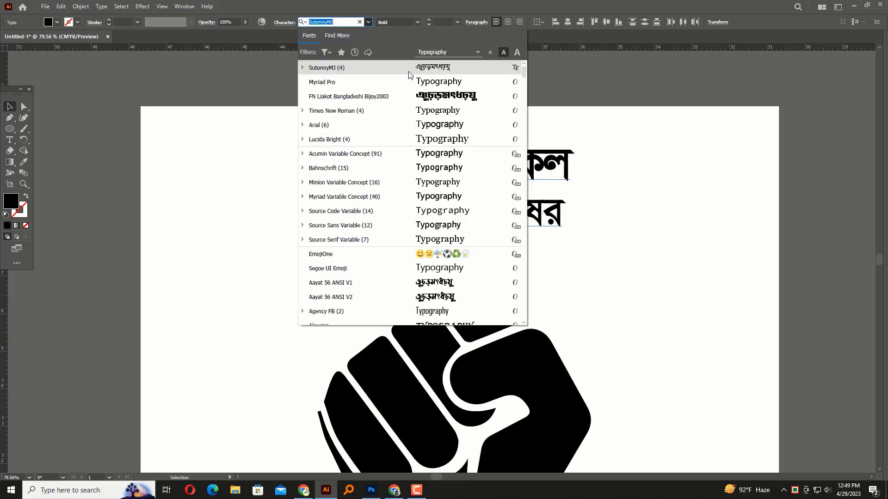
{"action": "left_click", "coordinate": [408, 75]}
{"action": "left_click", "coordinate": [788, 231]}
{"action": "key", "text": "ctrl+equal"}
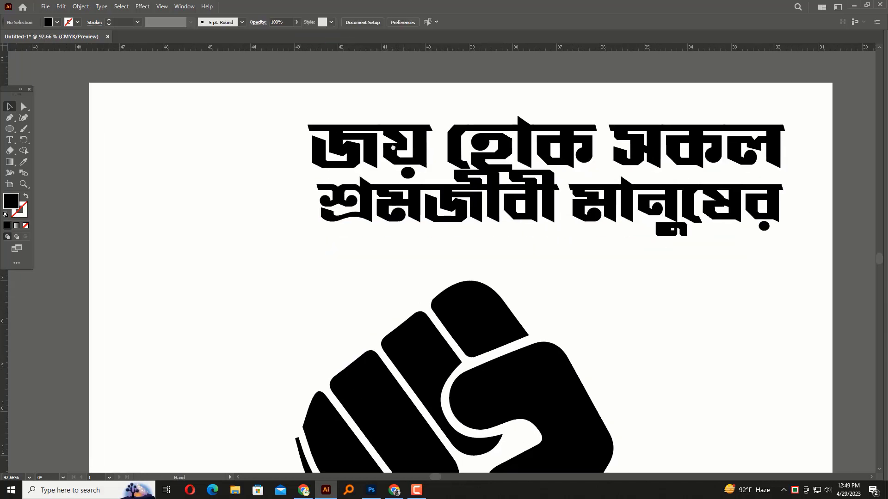
{"action": "left_click_drag", "start_coordinate": [315, 153], "coordinate": [311, 139]}
{"action": "left_click", "coordinate": [624, 137]}
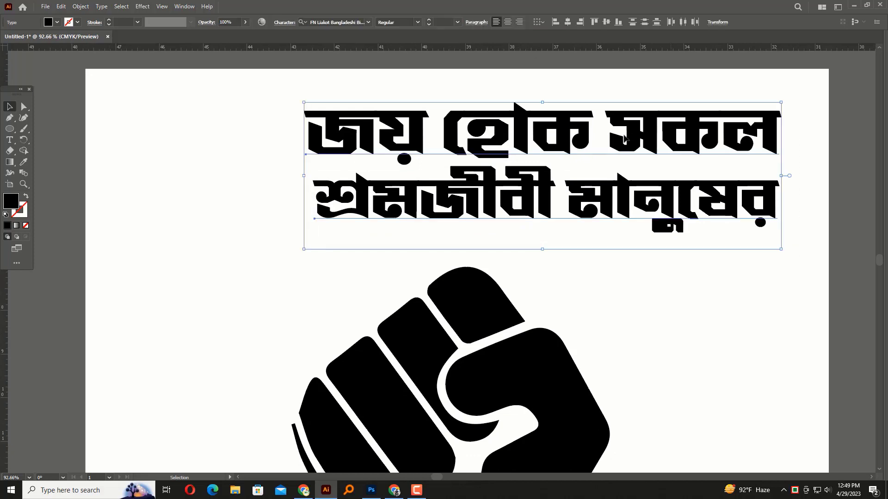
{"action": "left_click_drag", "start_coordinate": [624, 137], "coordinate": [588, 173]}
{"action": "key", "text": "space"}
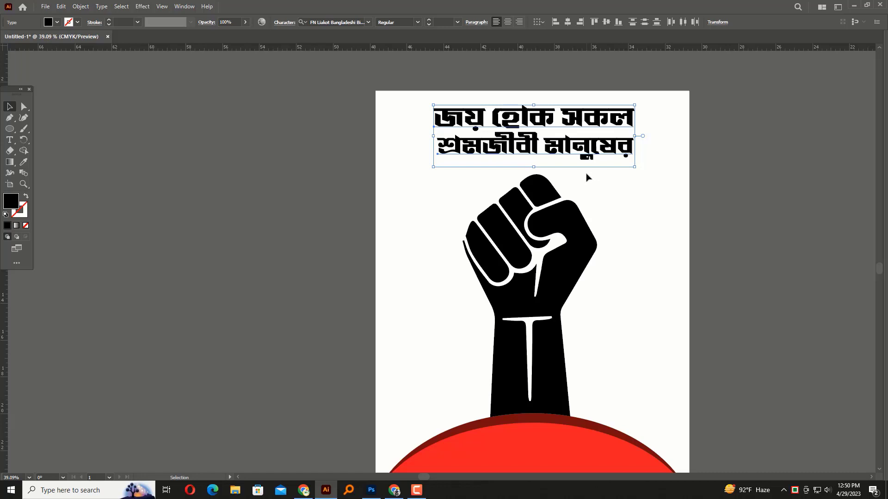
Step: Retype a copied text line to read সবাইকে মহান
{"action": "left_click", "coordinate": [647, 181]}
{"action": "scroll", "coordinate": [612, 202], "scroll_direction": "up", "scroll_amount": 1}
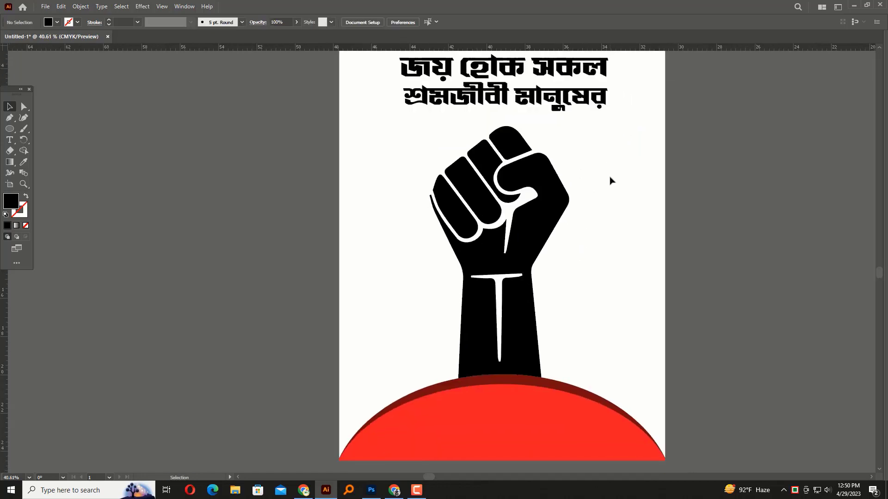
{"action": "scroll", "coordinate": [601, 152], "scroll_direction": "up", "scroll_amount": 1}
{"action": "left_click_drag", "start_coordinate": [601, 108], "coordinate": [413, 266]}
{"action": "triple_click", "coordinate": [340, 262]}
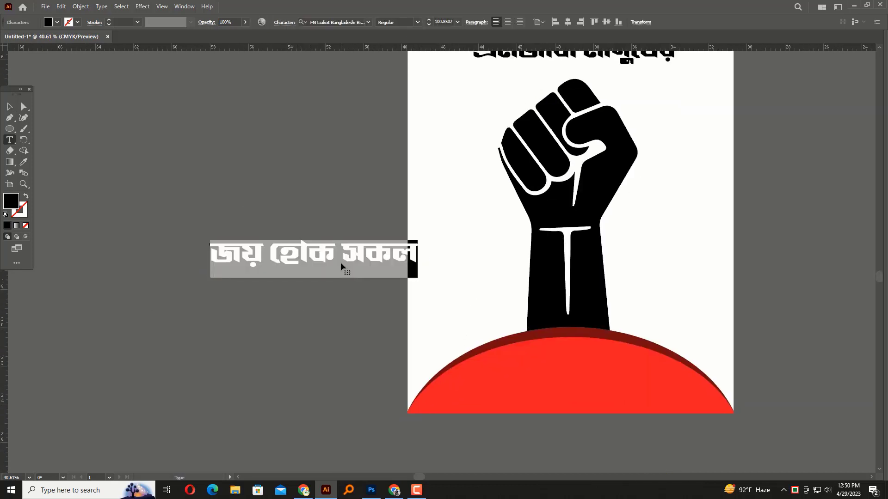
{"action": "type", "text": "সবাইে"}
{"action": "type", "text": "ক মহান"}
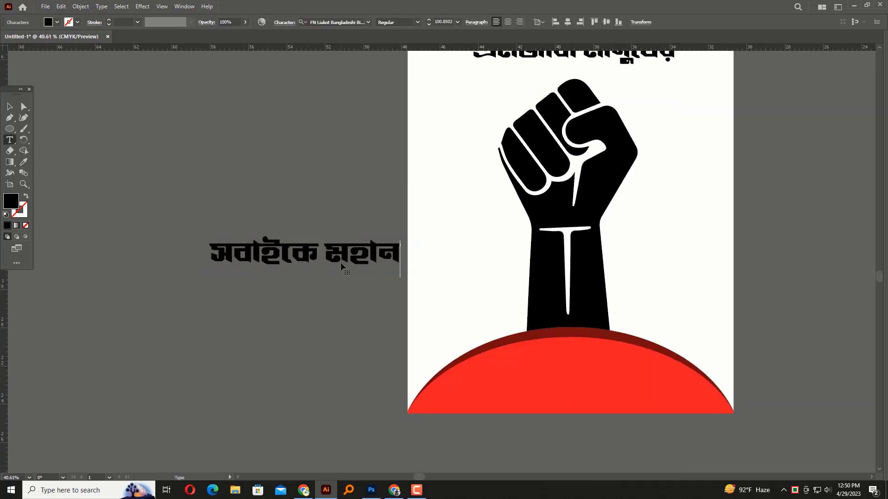
{"action": "key", "text": "Escape"}
{"action": "scroll", "coordinate": [308, 261], "scroll_direction": "up", "scroll_amount": 1}
Step: Duplicate that line below, change it to the large সে text, and shift it left
{"action": "left_click_drag", "start_coordinate": [295, 261], "coordinate": [305, 378]}
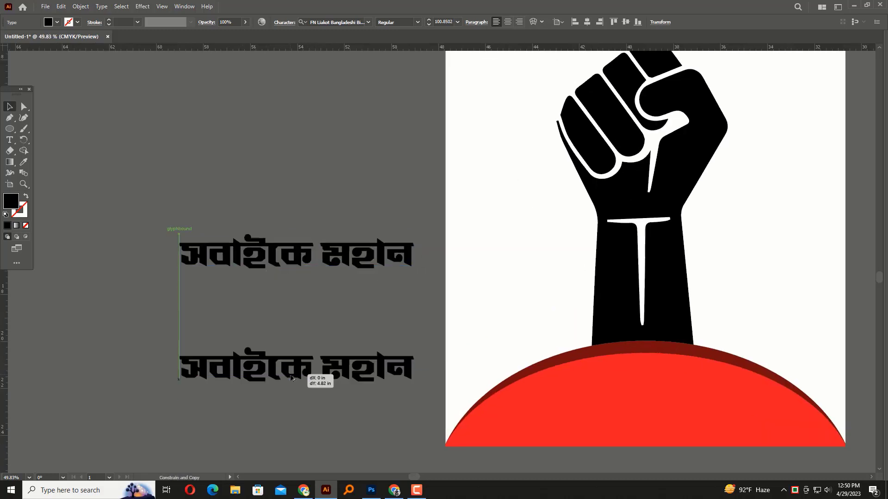
{"action": "triple_click", "coordinate": [296, 370]}
{"action": "type", "text": "েস"}
{"action": "key", "text": "Escape"}
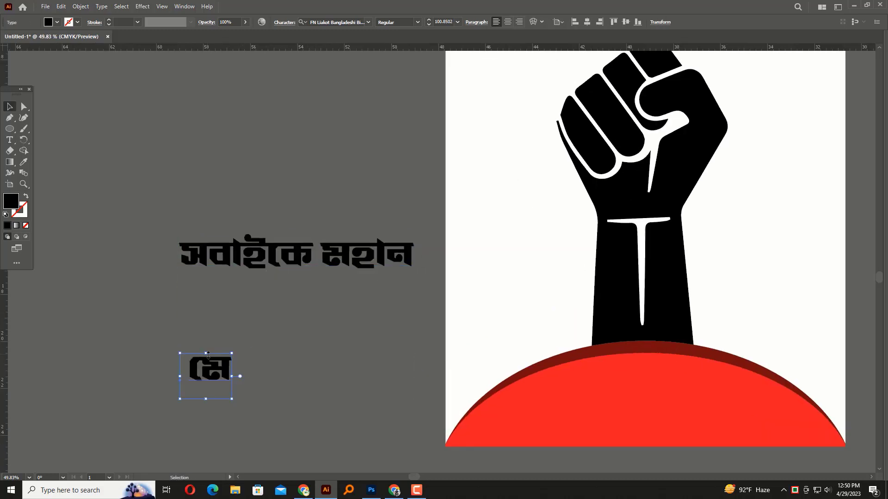
{"action": "left_click_drag", "start_coordinate": [214, 373], "coordinate": [293, 329]}
{"action": "scroll", "coordinate": [371, 383], "scroll_direction": "up", "scroll_amount": 2}
Step: Duplicate the top line, retype it as দিবসের, and place it beside the large glyph
{"action": "left_click_drag", "start_coordinate": [241, 200], "coordinate": [490, 309]}
{"action": "key", "text": "t"}
{"action": "left_click", "coordinate": [490, 309]}
{"action": "key", "text": "ctrl+a"}
{"action": "key", "text": "BackSpace"}
{"action": "type", "text": "দিবসের"}
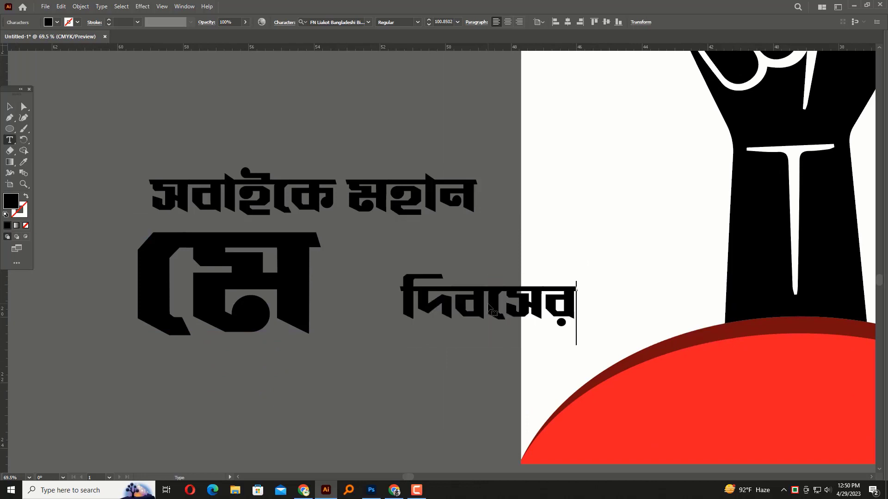
{"action": "key", "text": "Escape"}
{"action": "left_click_drag", "start_coordinate": [489, 306], "coordinate": [378, 345]}
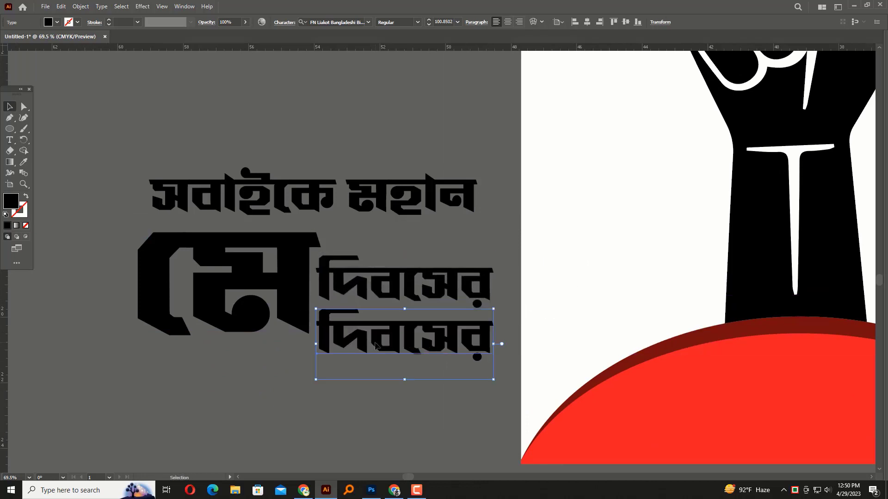
Step: Add a শুভেচ্ছা line beneath দিবসের and nudge it upward
{"action": "key", "text": "t"}
{"action": "left_click", "coordinate": [376, 347]}
{"action": "key", "text": "ctrl+a"}
{"action": "type", "text": "শা"}
{"action": "key", "text": "BackSpace"}
{"action": "key", "text": "BackSpace"}
{"action": "type", "text": "শুভেচ্ছা"}
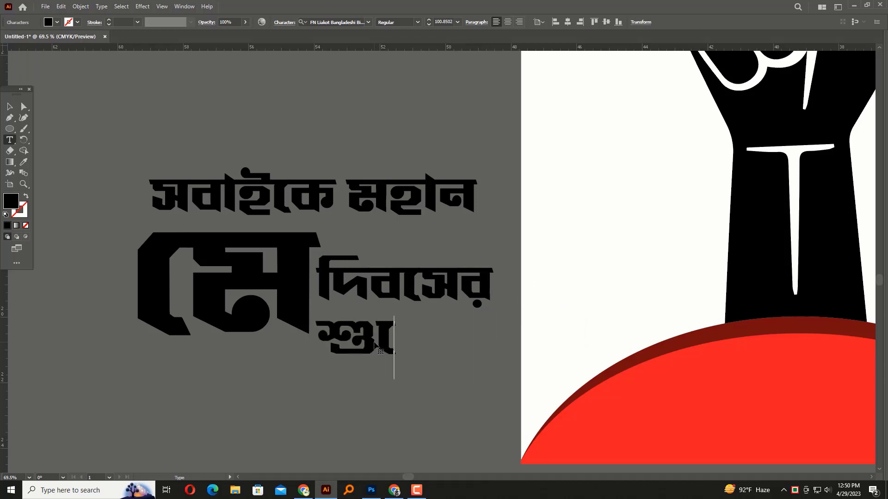
{"action": "key", "text": "Escape"}
{"action": "scroll", "coordinate": [370, 345], "scroll_direction": "up", "scroll_amount": 2}
{"action": "left_click_drag", "start_coordinate": [389, 334], "coordinate": [403, 280]}
Step: Select the large মে glyph together with the text and browse the font list
{"action": "left_click", "coordinate": [385, 226], "text": "shift"}
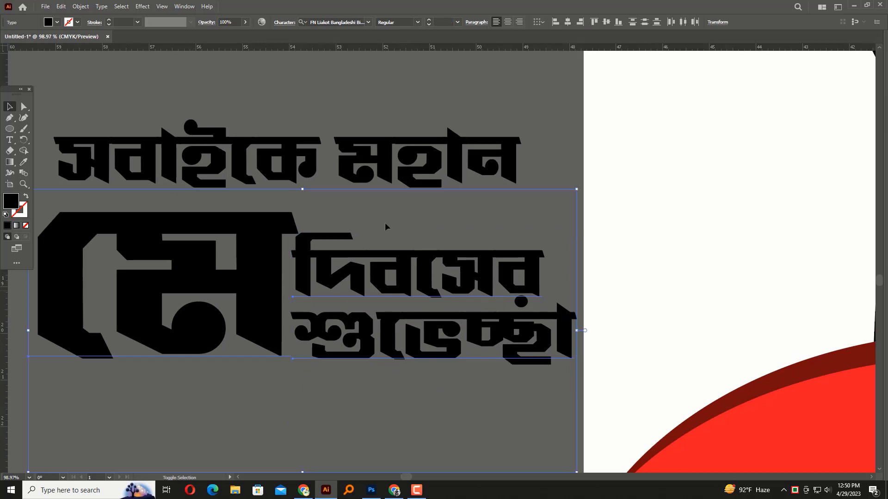
{"action": "left_click", "coordinate": [368, 21]}
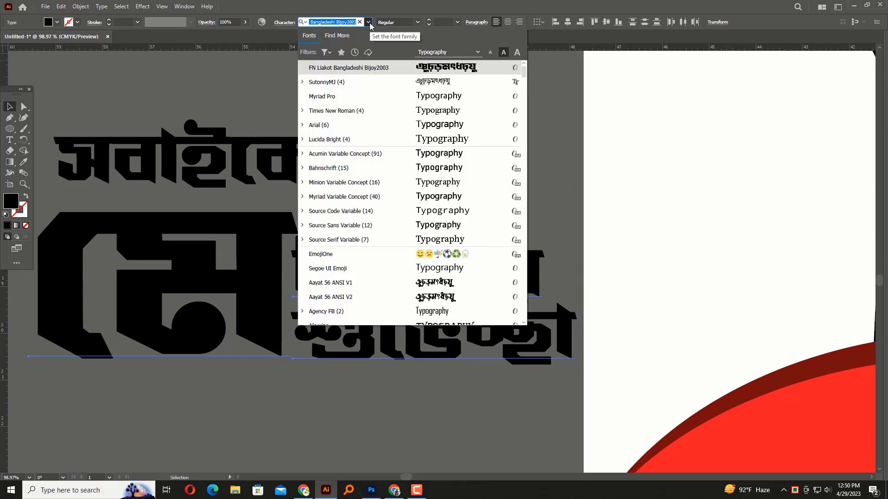
{"action": "scroll", "coordinate": [445, 255], "scroll_direction": "down", "scroll_amount": 4}
{"action": "scroll", "coordinate": [445, 256], "scroll_direction": "down", "scroll_amount": 12}
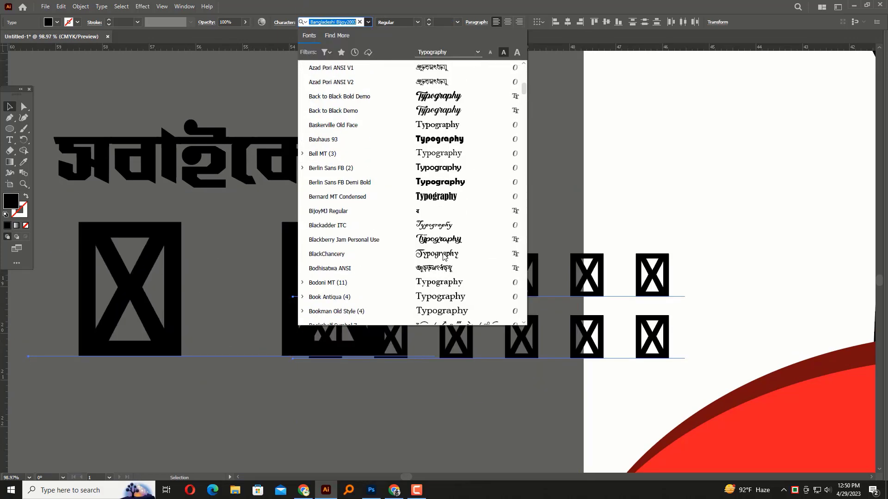
Step: Preview fonts and apply Karu Ahasan Bijoy52 to মে and দিবসের শুভেচ্ছা
{"action": "scroll", "coordinate": [447, 256], "scroll_direction": "down", "scroll_amount": 6}
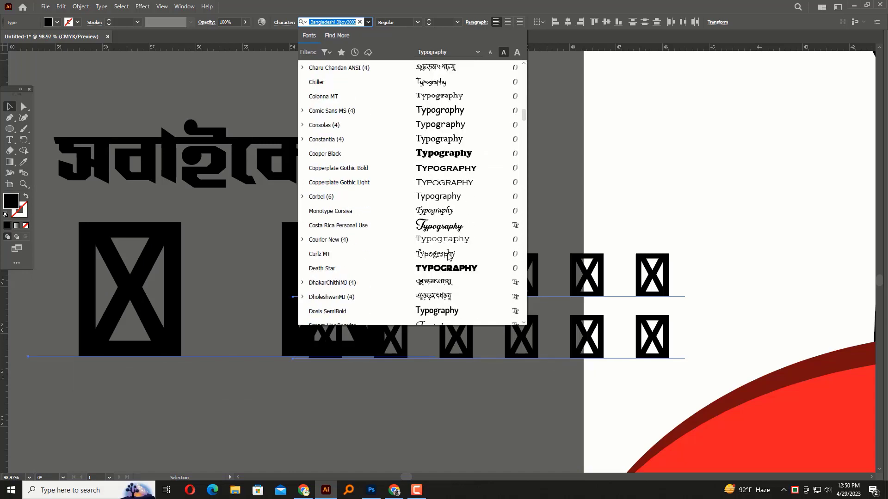
{"action": "scroll", "coordinate": [447, 256], "scroll_direction": "up", "scroll_amount": 5}
{"action": "scroll", "coordinate": [447, 256], "scroll_direction": "down", "scroll_amount": 5}
{"action": "scroll", "coordinate": [449, 256], "scroll_direction": "down", "scroll_amount": 10}
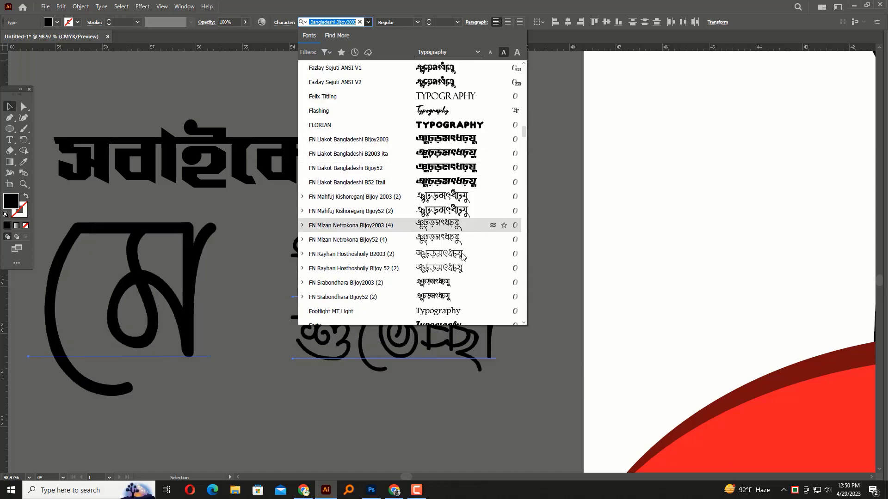
{"action": "scroll", "coordinate": [462, 282], "scroll_direction": "down", "scroll_amount": 5}
{"action": "scroll", "coordinate": [465, 282], "scroll_direction": "down", "scroll_amount": 12}
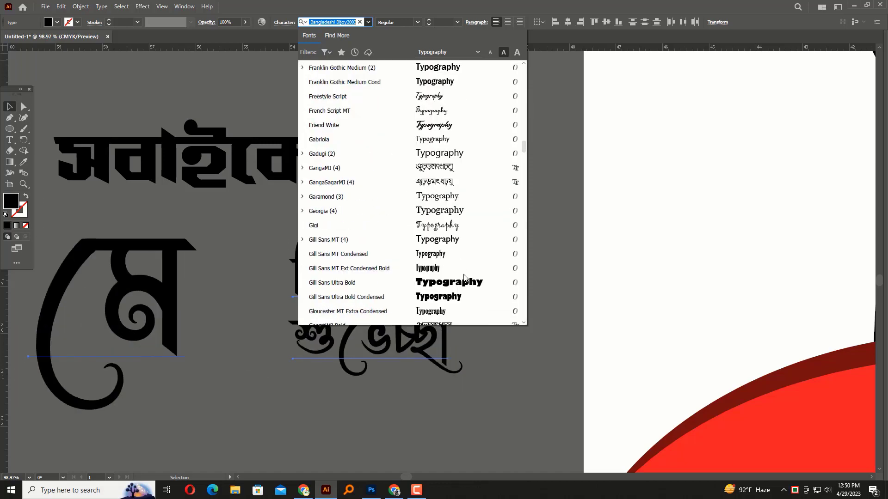
{"action": "scroll", "coordinate": [465, 275], "scroll_direction": "down", "scroll_amount": 5}
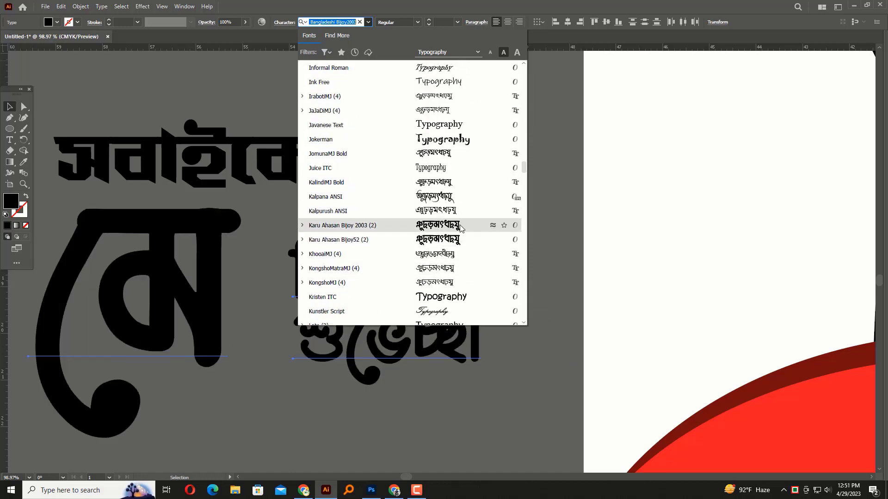
{"action": "scroll", "coordinate": [458, 241], "scroll_direction": "down", "scroll_amount": 3}
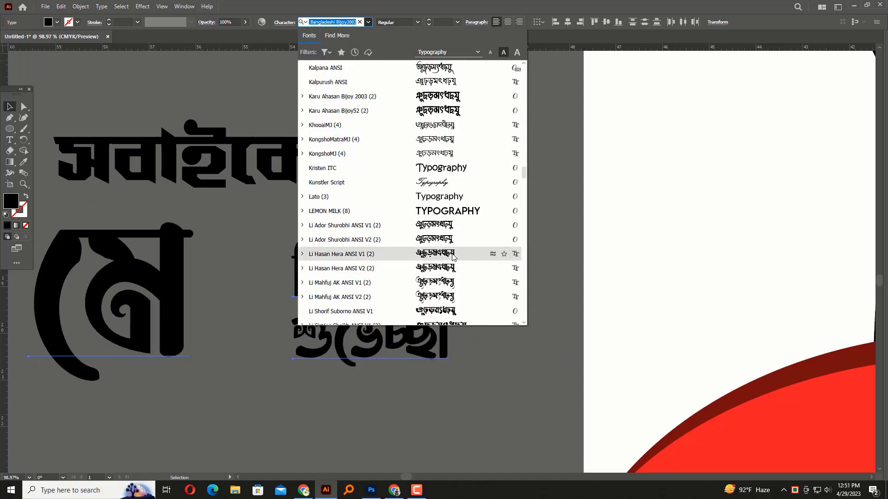
{"action": "scroll", "coordinate": [452, 257], "scroll_direction": "up", "scroll_amount": 3}
{"action": "left_click", "coordinate": [446, 156]}
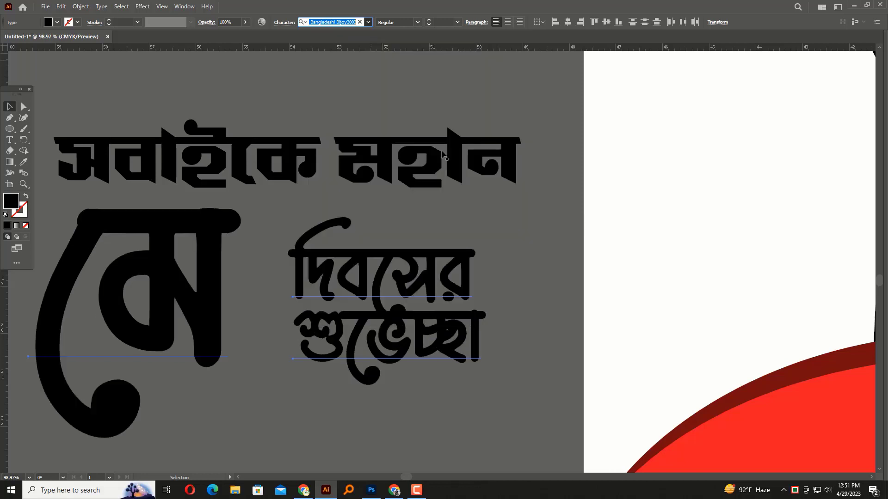
Step: Move দিবসের and শুভেচ্ছা left toward the মে glyph, adjusting each line
{"action": "key", "text": "Escape"}
{"action": "left_click", "coordinate": [550, 337]}
{"action": "scroll", "coordinate": [546, 370], "scroll_direction": "up", "scroll_amount": 1}
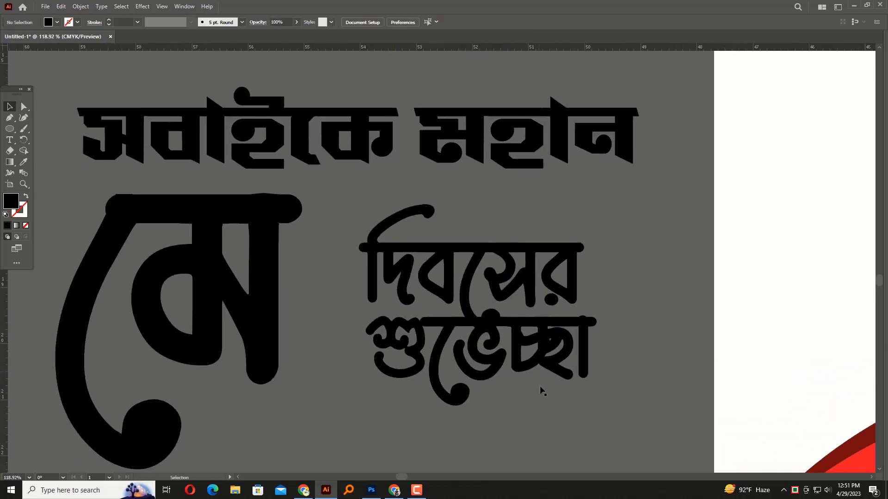
{"action": "left_click_drag", "start_coordinate": [548, 298], "coordinate": [491, 295]}
{"action": "key", "text": "ctrl+shift+a"}
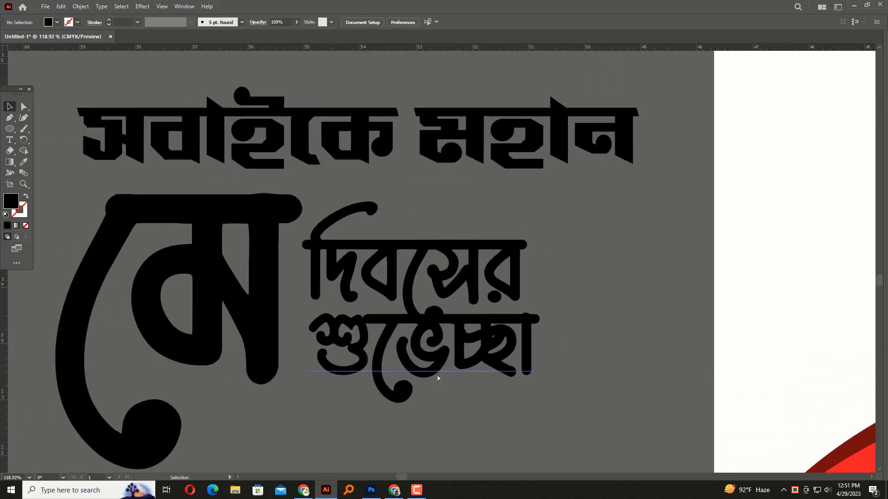
{"action": "left_click_drag", "start_coordinate": [438, 378], "coordinate": [424, 390]}
{"action": "left_click_drag", "start_coordinate": [470, 288], "coordinate": [464, 284]}
Step: Shift the মে দিবসের শুভেচ্ছা group slightly to the right
{"action": "scroll", "coordinate": [646, 331], "scroll_direction": "down", "scroll_amount": 2}
{"action": "left_click", "coordinate": [603, 333]}
{"action": "scroll", "coordinate": [455, 350], "scroll_direction": "down", "scroll_amount": 2}
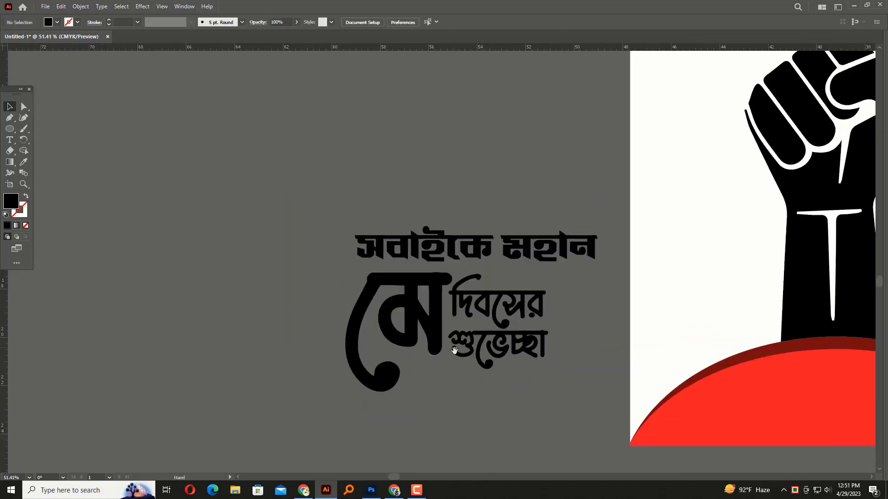
{"action": "left_click_drag", "start_coordinate": [430, 328], "coordinate": [458, 318]}
{"action": "scroll", "coordinate": [439, 392], "scroll_direction": "down", "scroll_amount": 2}
{"action": "left_click", "coordinate": [439, 392]}
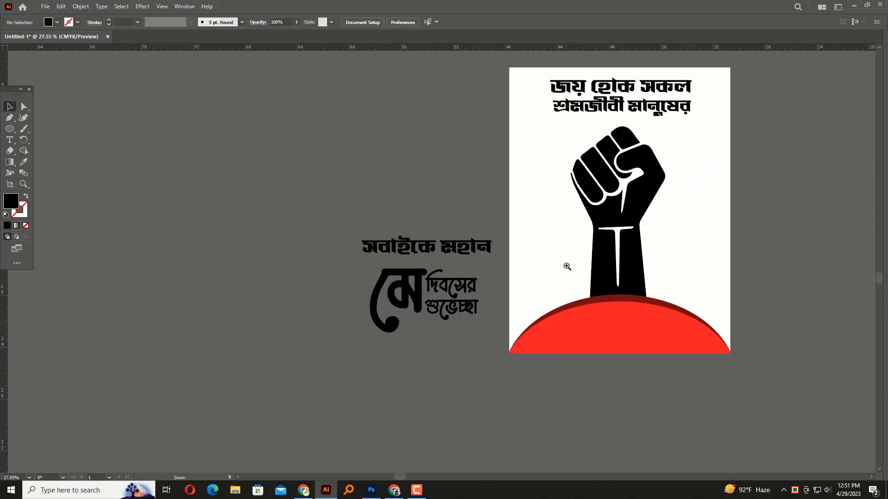
Step: Shrink the মে glyph to about 212 pt beside দিবসের, then select the subtitle block
{"action": "left_click_drag", "start_coordinate": [567, 264], "coordinate": [552, 309]}
{"action": "scroll", "coordinate": [388, 341], "scroll_direction": "up", "scroll_amount": 1}
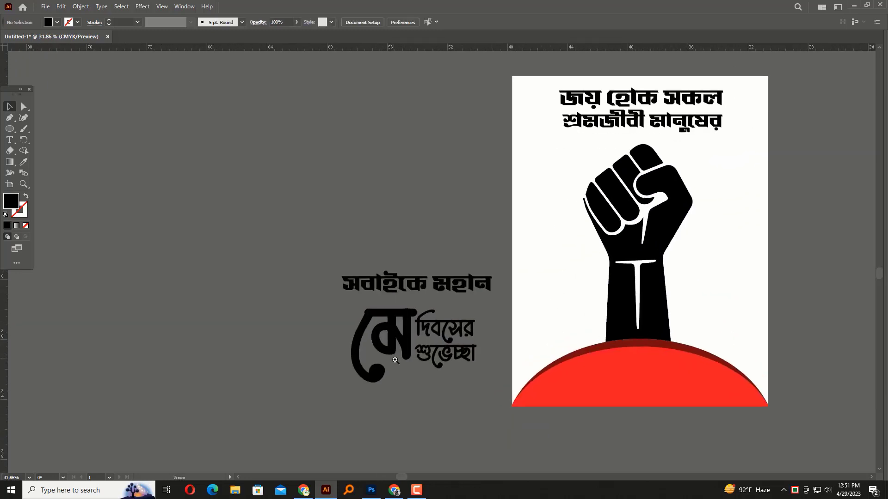
{"action": "scroll", "coordinate": [339, 296], "scroll_direction": "up", "scroll_amount": 4}
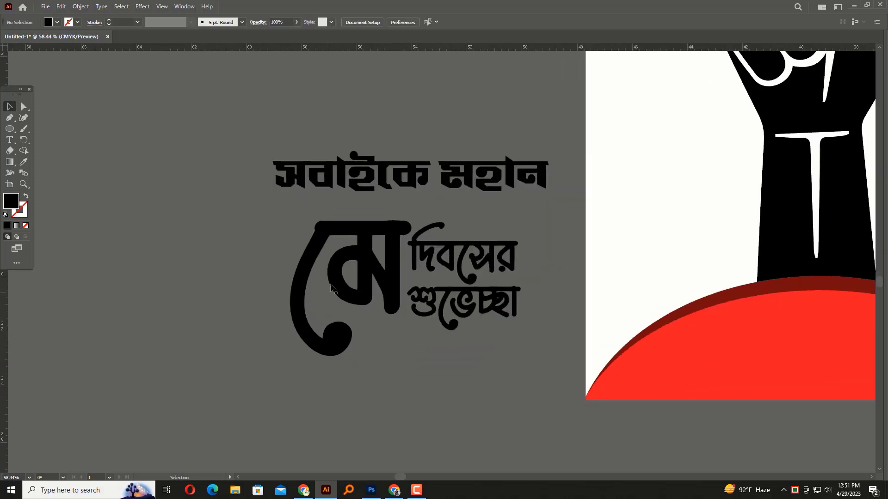
{"action": "left_click_drag", "start_coordinate": [331, 288], "coordinate": [333, 290]}
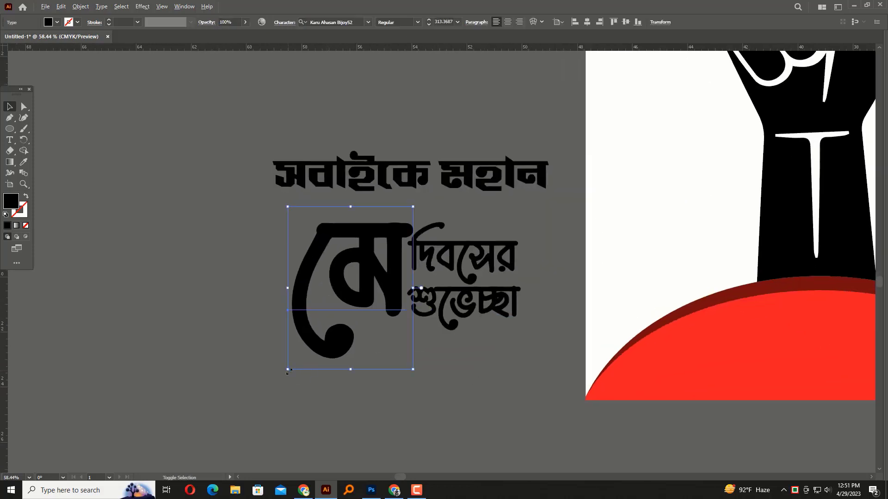
{"action": "left_click_drag", "start_coordinate": [288, 370], "coordinate": [309, 345]}
{"action": "mouse_move", "coordinate": [386, 266]}
{"action": "left_mouse_down"}
{"action": "mouse_move", "coordinate": [398, 267]}
{"action": "mouse_move", "coordinate": [390, 261]}
{"action": "left_mouse_up"}
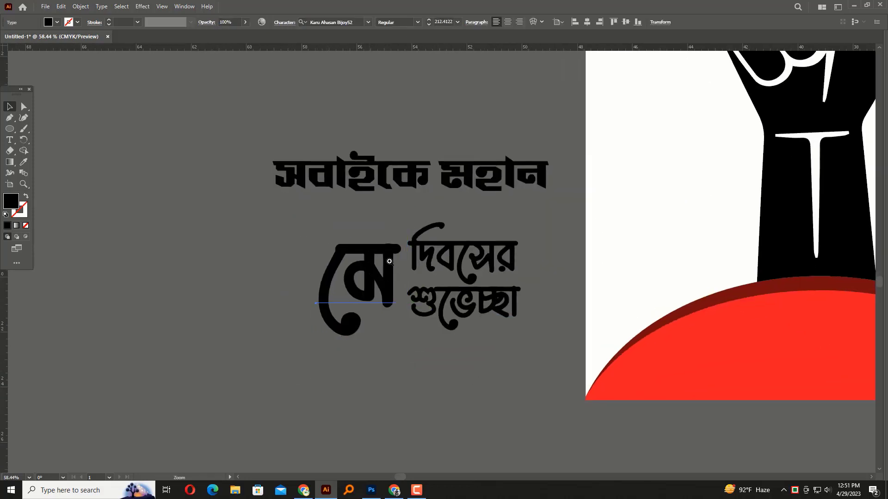
{"action": "scroll", "coordinate": [389, 262], "scroll_direction": "up", "scroll_amount": 2}
{"action": "left_click", "coordinate": [451, 230]}
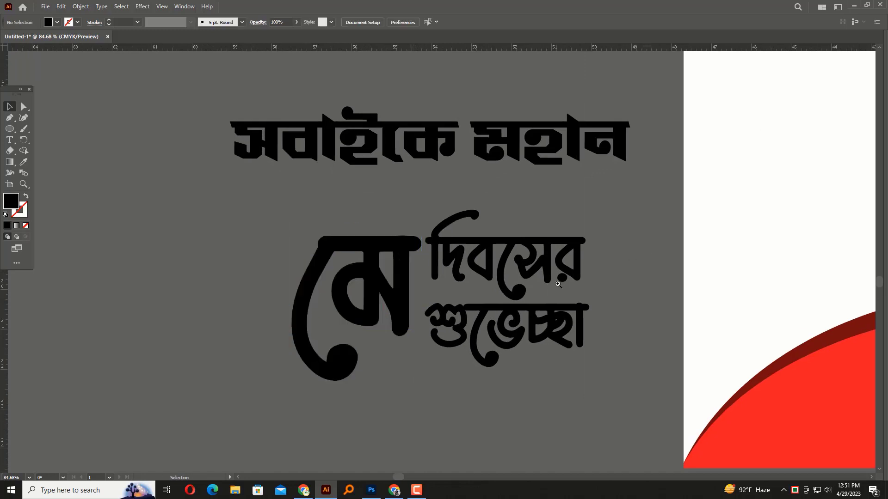
{"action": "scroll", "coordinate": [499, 310], "scroll_direction": "down", "scroll_amount": 2}
{"action": "left_click", "coordinate": [525, 267]}
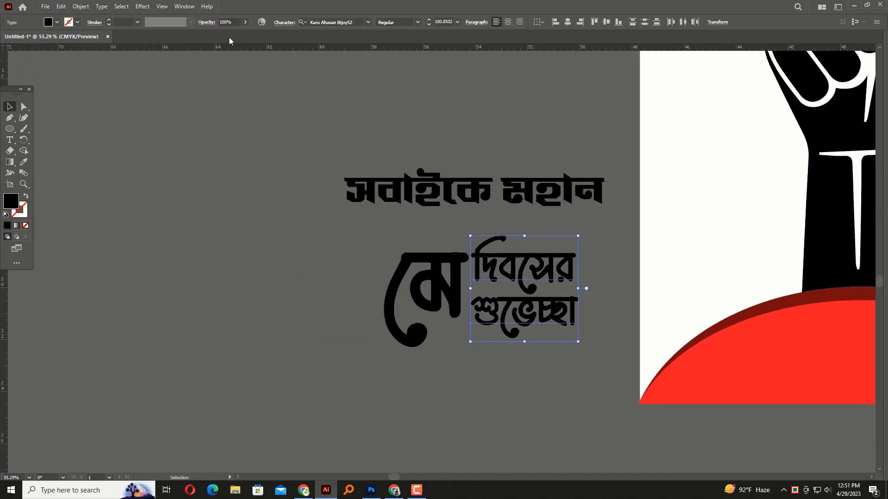
Step: Scroll the font list and set দিবসের শুভেচ্ছা in Li Hasan Hera ANSI V1
{"action": "left_click", "coordinate": [364, 21]}
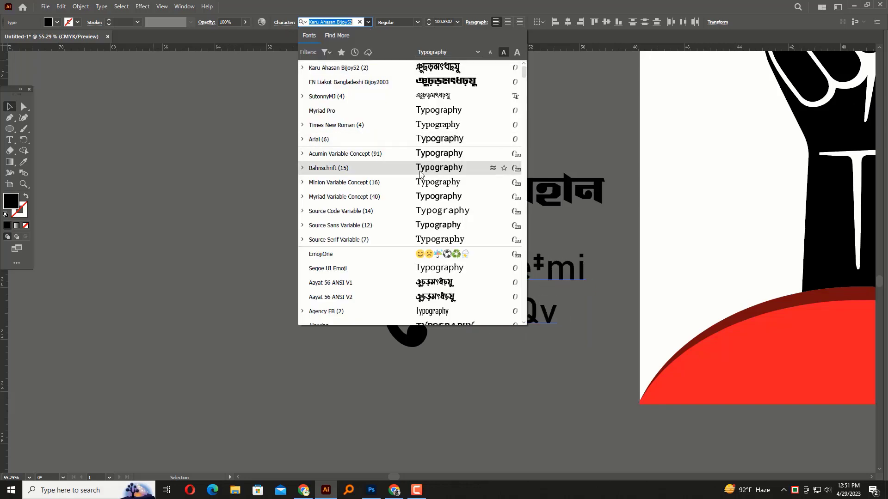
{"action": "scroll", "coordinate": [443, 254], "scroll_direction": "down", "scroll_amount": 15}
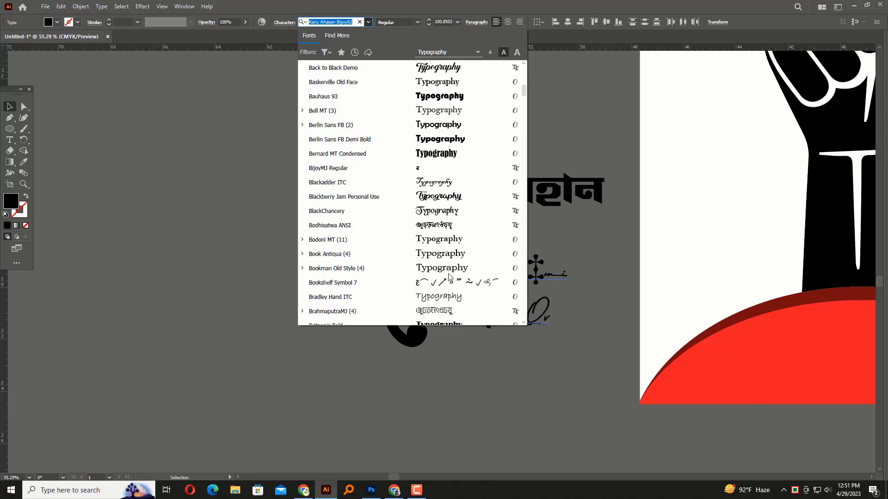
{"action": "scroll", "coordinate": [446, 282], "scroll_direction": "down", "scroll_amount": 15}
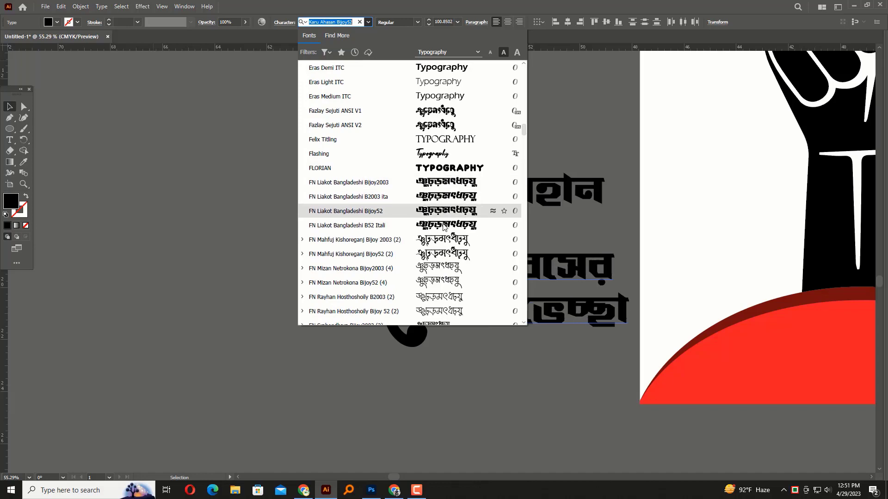
{"action": "scroll", "coordinate": [448, 273], "scroll_direction": "down", "scroll_amount": 6}
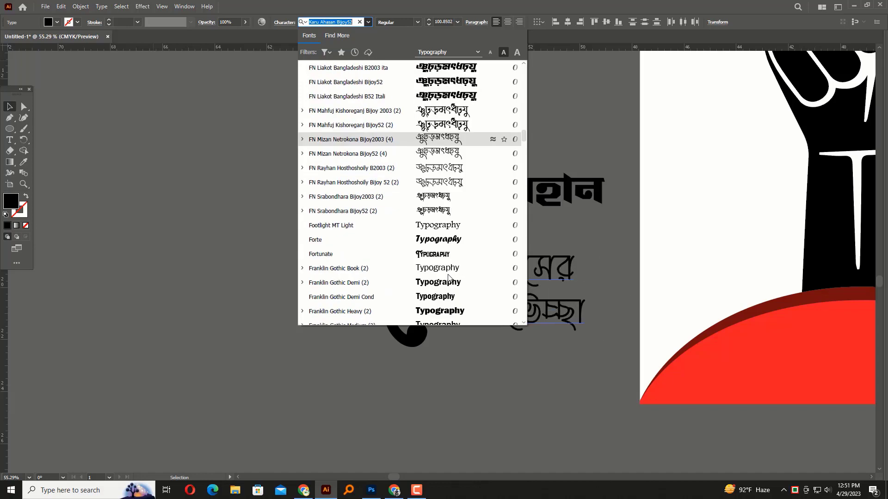
{"action": "scroll", "coordinate": [448, 282], "scroll_direction": "down", "scroll_amount": 12}
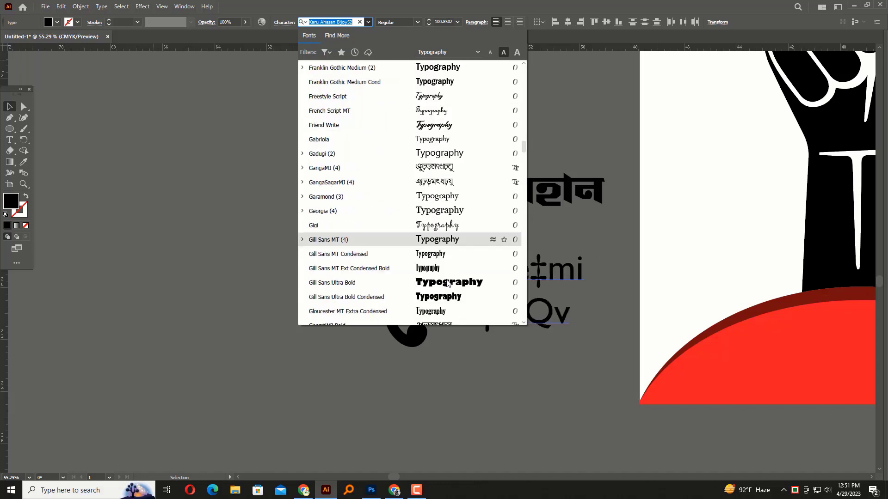
{"action": "scroll", "coordinate": [450, 283], "scroll_direction": "down", "scroll_amount": 1}
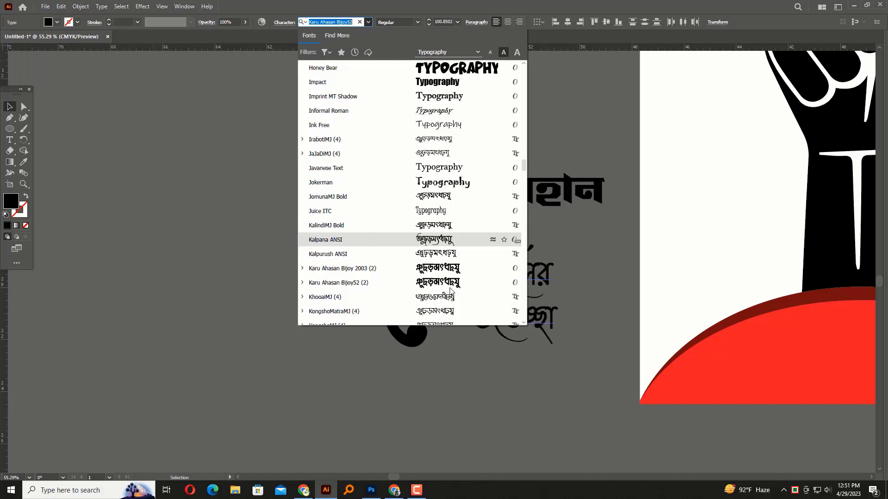
{"action": "scroll", "coordinate": [452, 283], "scroll_direction": "down", "scroll_amount": 4}
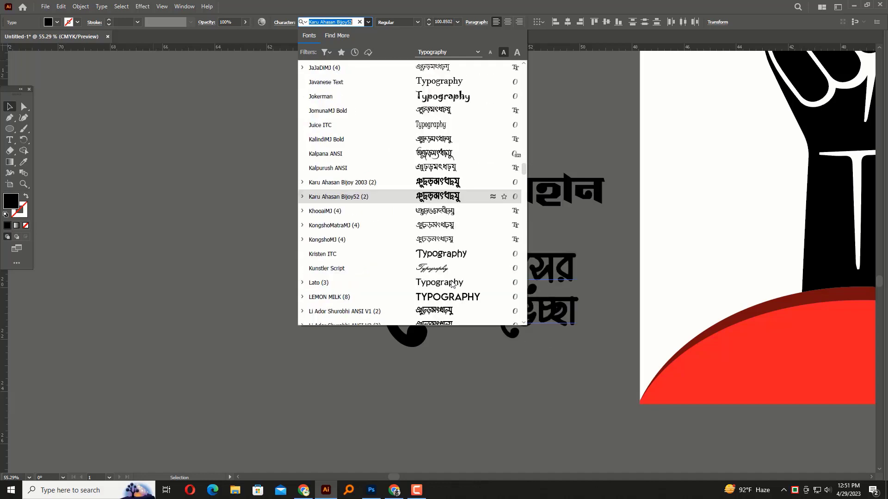
{"action": "left_click", "coordinate": [453, 256]}
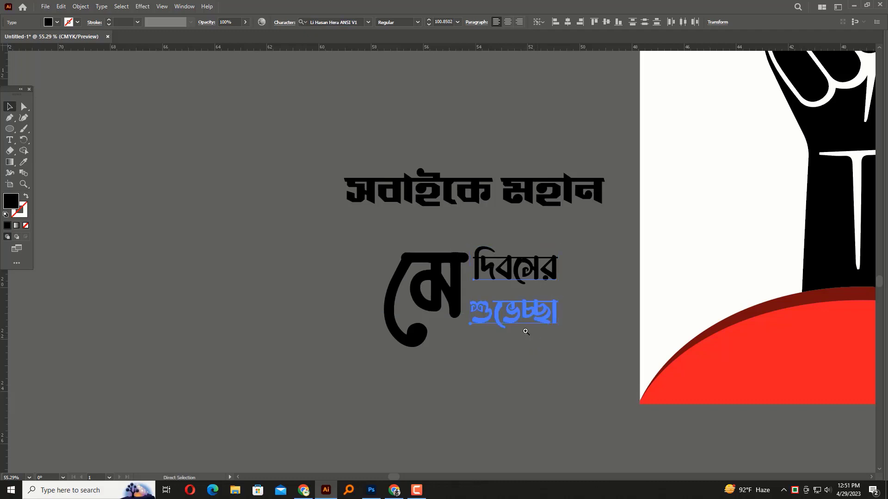
Step: Move শুভেচ্ছা closer to দিবসের and copy the Li Hasan Hera ANSI V1 font onto মে
{"action": "scroll", "coordinate": [526, 332], "scroll_direction": "up", "scroll_amount": 5}
{"action": "left_click", "coordinate": [581, 361]}
{"action": "left_click_drag", "start_coordinate": [557, 317], "coordinate": [564, 274]}
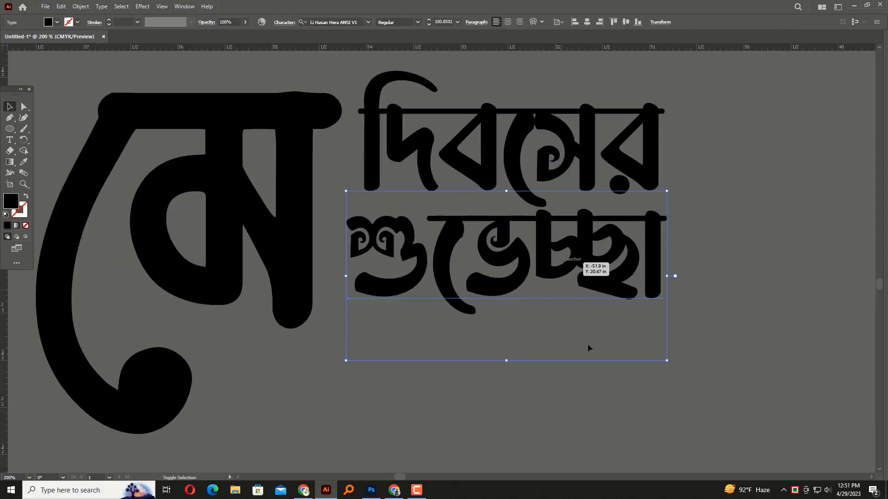
{"action": "left_click", "coordinate": [333, 255]}
{"action": "left_click", "coordinate": [279, 257]}
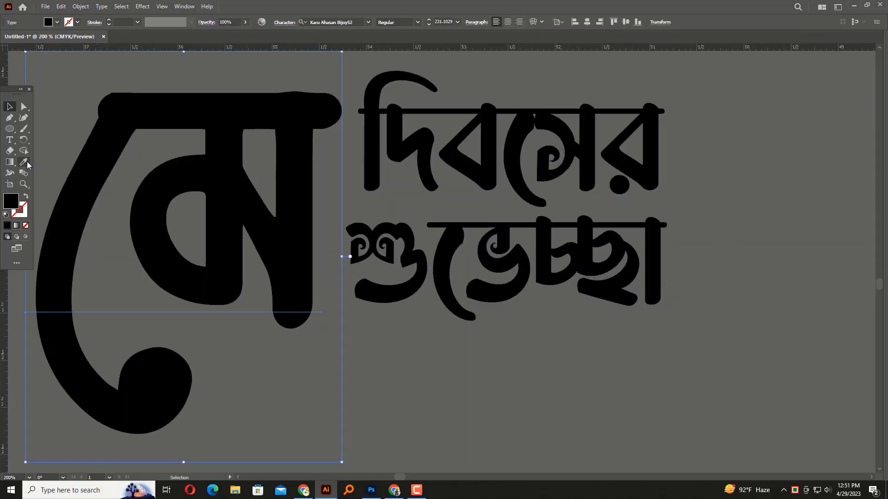
{"action": "left_click", "coordinate": [25, 163]}
{"action": "left_click", "coordinate": [463, 162]}
Step: Enlarge the মে letter, convert it to outlines, and move it left
{"action": "left_click", "coordinate": [11, 107]}
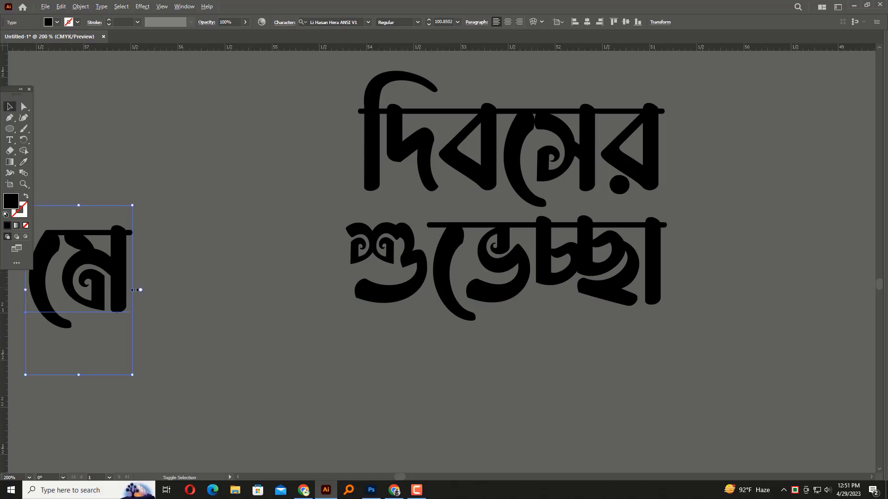
{"action": "left_click_drag", "start_coordinate": [134, 290], "coordinate": [322, 244]}
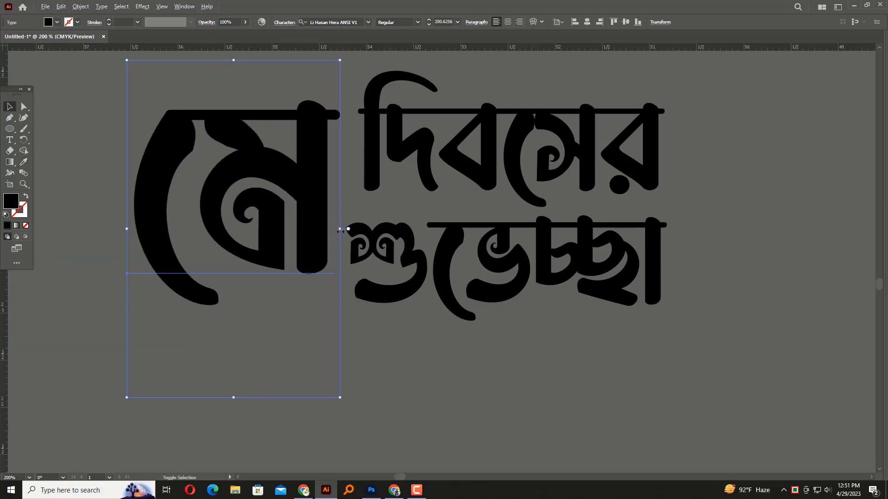
{"action": "key", "text": "ctrl+shift+o"}
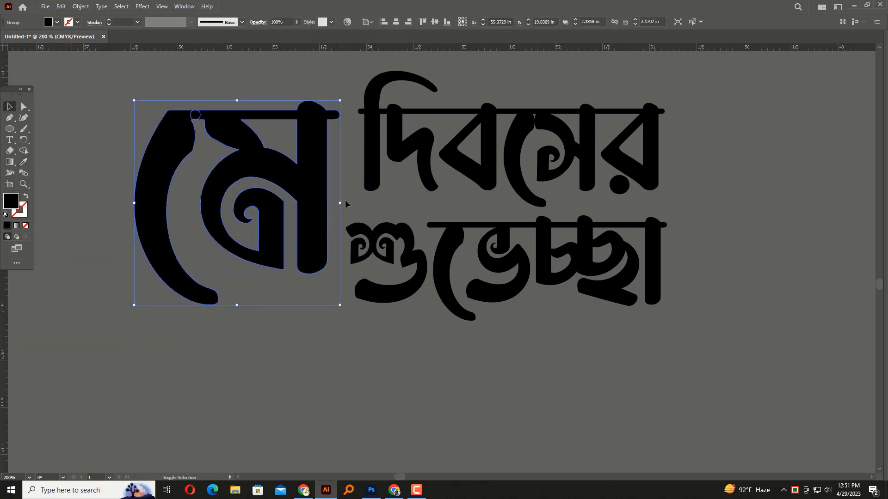
{"action": "left_click_drag", "start_coordinate": [342, 204], "coordinate": [367, 199]}
{"action": "left_click_drag", "start_coordinate": [327, 174], "coordinate": [305, 186]}
Step: Fine-tune the outlined মে's size and position left of দিবসের শুভেচ্ছা
{"action": "scroll", "coordinate": [305, 186], "scroll_direction": "down", "scroll_amount": 3}
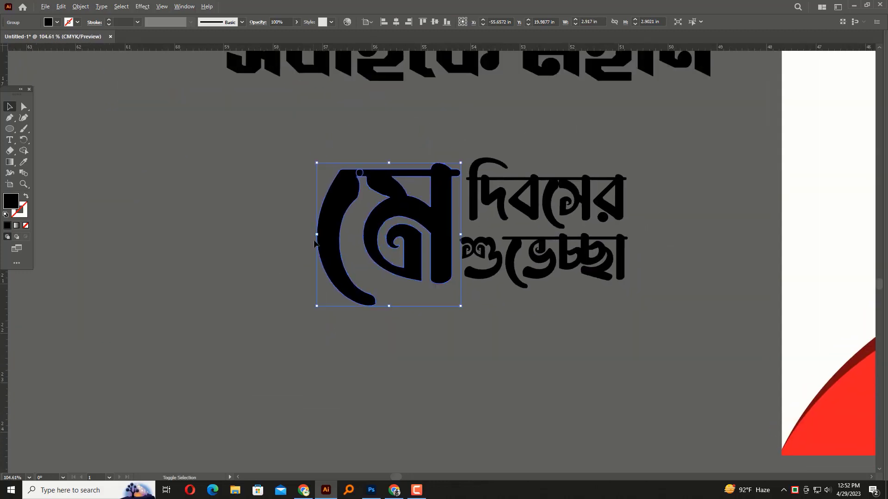
{"action": "left_click", "coordinate": [305, 242]}
{"action": "left_click", "coordinate": [319, 234]}
{"action": "left_click_drag", "start_coordinate": [317, 234], "coordinate": [308, 234]}
{"action": "left_click_drag", "start_coordinate": [427, 215], "coordinate": [422, 215]}
{"action": "left_click", "coordinate": [675, 303]}
{"action": "scroll", "coordinate": [443, 367], "scroll_direction": "down", "scroll_amount": 3}
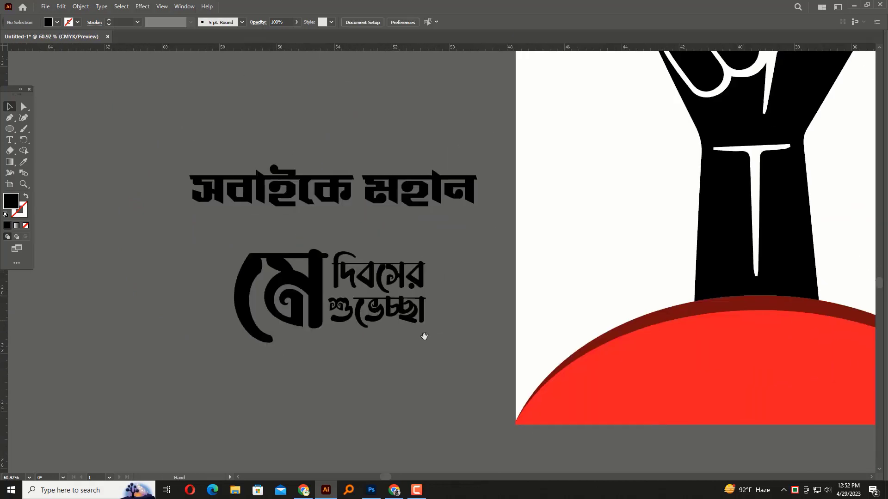
Step: Select the মে দিবসের শুভেচ্ছা lettering and move it toward the poster
{"action": "key", "text": "shift+Tab"}
{"action": "key", "text": "shift+Tab"}
{"action": "scroll", "coordinate": [443, 367], "scroll_direction": "down", "scroll_amount": 1}
{"action": "scroll", "coordinate": [278, 300], "scroll_direction": "right", "scroll_amount": 2}
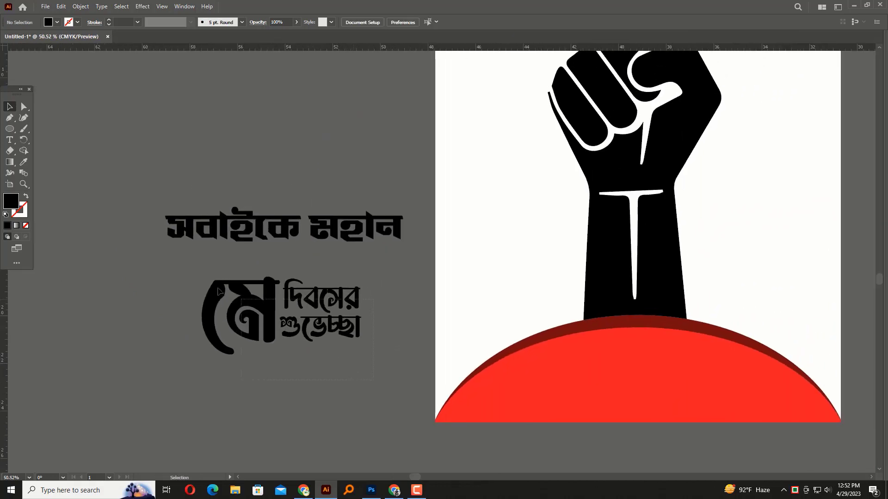
{"action": "left_click_drag", "start_coordinate": [214, 281], "coordinate": [374, 287]}
{"action": "mouse_move", "coordinate": [335, 325]}
{"action": "left_mouse_down"}
{"action": "mouse_move", "coordinate": [686, 324]}
{"action": "mouse_move", "coordinate": [339, 324]}
{"action": "left_mouse_up"}
Step: Resize the সবাইকে মহান line and position it just above মে দিবসের
{"action": "scroll", "coordinate": [257, 255], "scroll_direction": "up", "scroll_amount": 2}
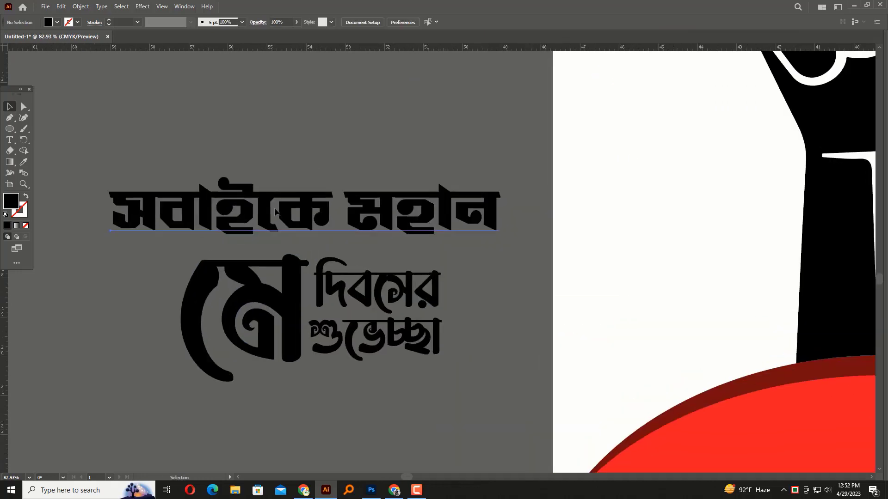
{"action": "left_click", "coordinate": [121, 216]}
{"action": "left_click_drag", "start_coordinate": [111, 221], "coordinate": [192, 218]}
{"action": "left_click_drag", "start_coordinate": [270, 215], "coordinate": [267, 238]}
{"action": "scroll", "coordinate": [267, 238], "scroll_direction": "up", "scroll_amount": 3}
{"action": "left_click_drag", "start_coordinate": [539, 246], "coordinate": [575, 252]}
Step: Select the whole lettering block and Alt-drag a duplicate to the left
{"action": "scroll", "coordinate": [661, 243], "scroll_direction": "down", "scroll_amount": 2}
{"action": "scroll", "coordinate": [591, 260], "scroll_direction": "down", "scroll_amount": 5}
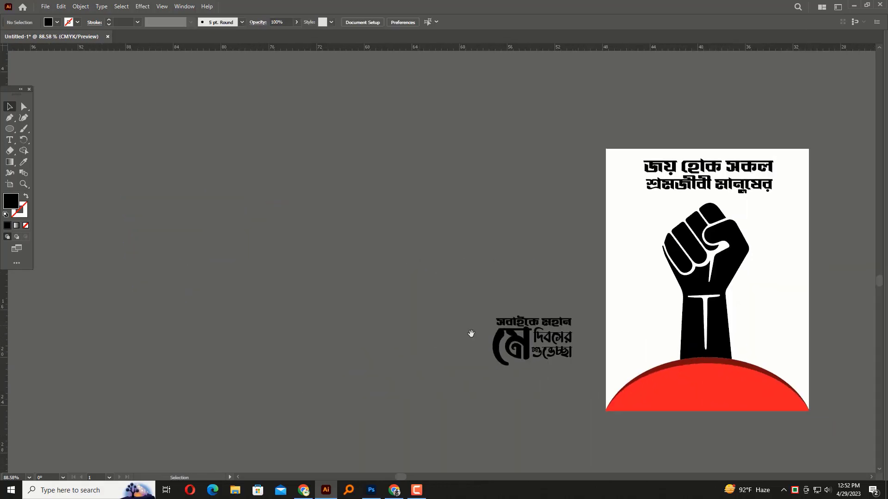
{"action": "left_click", "coordinate": [551, 343]}
{"action": "key", "text": "v"}
{"action": "left_click_drag", "start_coordinate": [491, 336], "coordinate": [269, 317]}
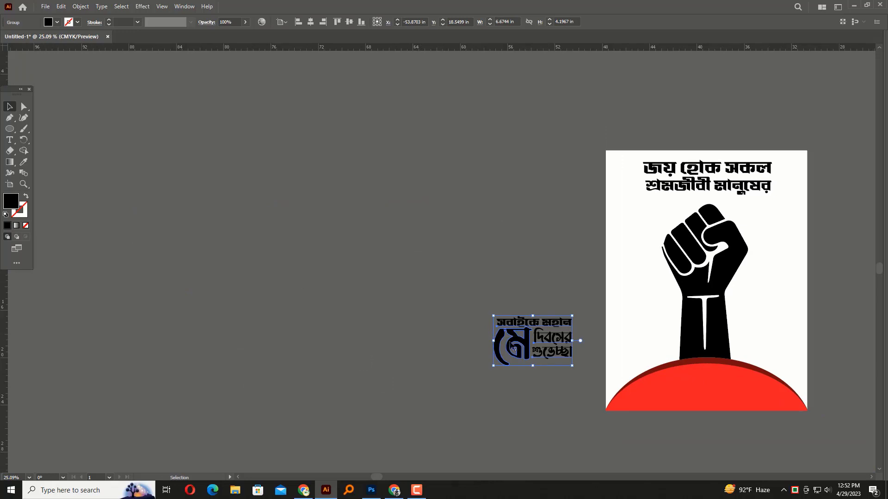
{"action": "left_click_drag", "start_coordinate": [515, 350], "coordinate": [467, 367]}
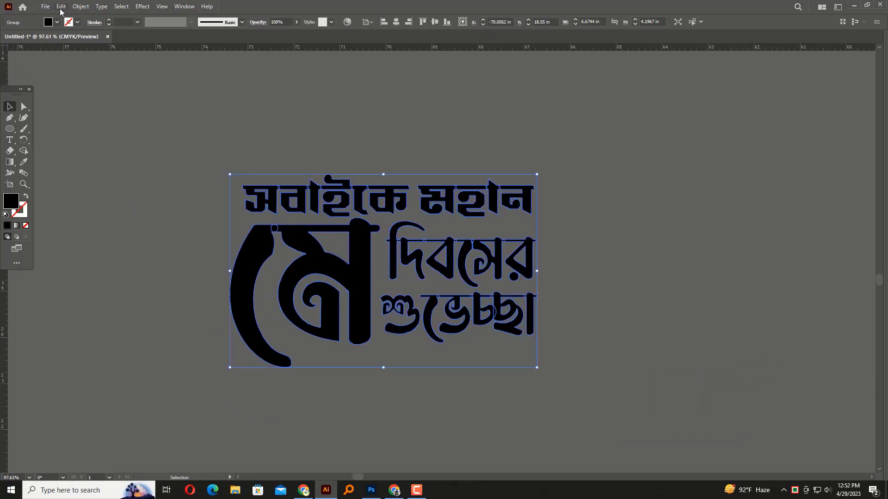
Step: Copy the lettering block and Paste in Place so the copy sits exactly over it
{"action": "left_click", "coordinate": [61, 6]}
{"action": "left_click", "coordinate": [75, 51]}
{"action": "left_click", "coordinate": [62, 7]}
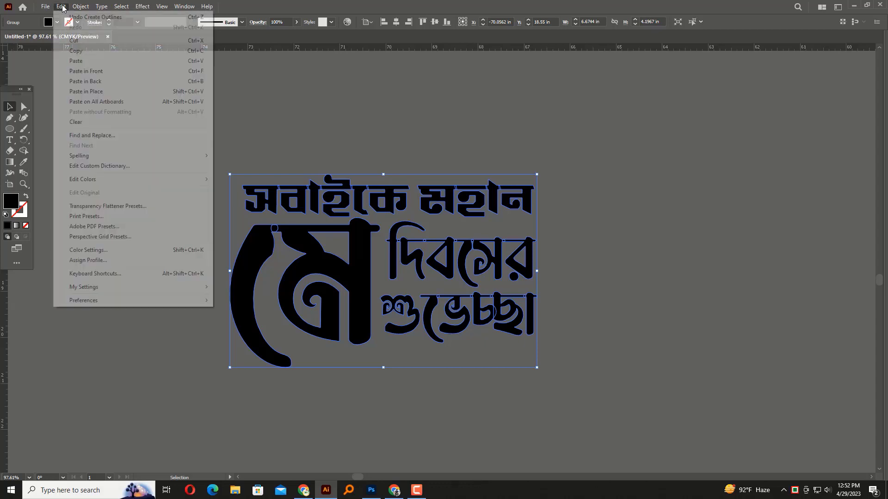
{"action": "left_click", "coordinate": [75, 61]}
{"action": "key", "text": "ctrl+z"}
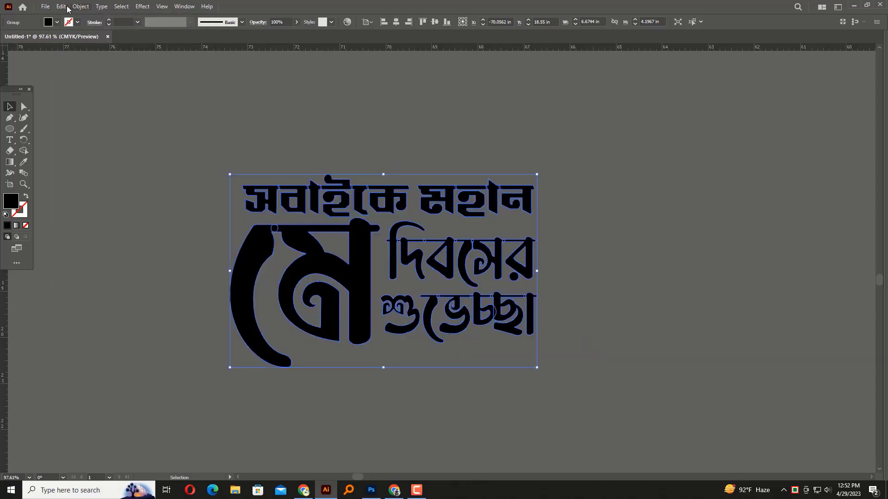
{"action": "left_click", "coordinate": [67, 7]}
{"action": "left_click", "coordinate": [100, 81]}
{"action": "left_click", "coordinate": [49, 22]}
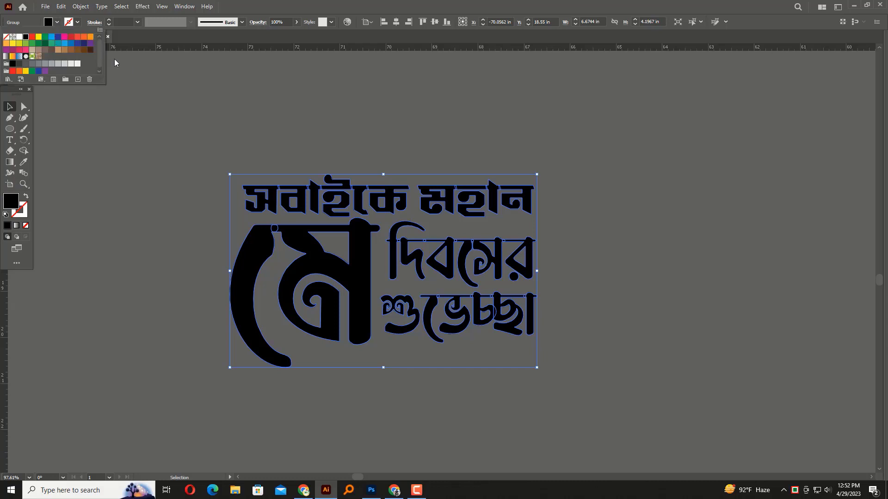
Step: Fill the stacked copy white, give it a 20 pt outline, and set Round Join
{"action": "left_click", "coordinate": [13, 37]}
{"action": "left_click", "coordinate": [129, 33]}
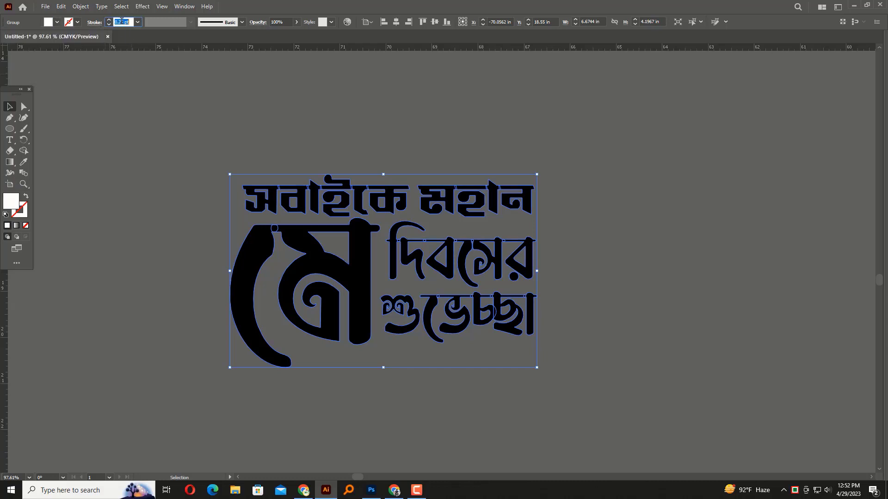
{"action": "type", "text": "10"}
{"action": "key", "text": "Return"}
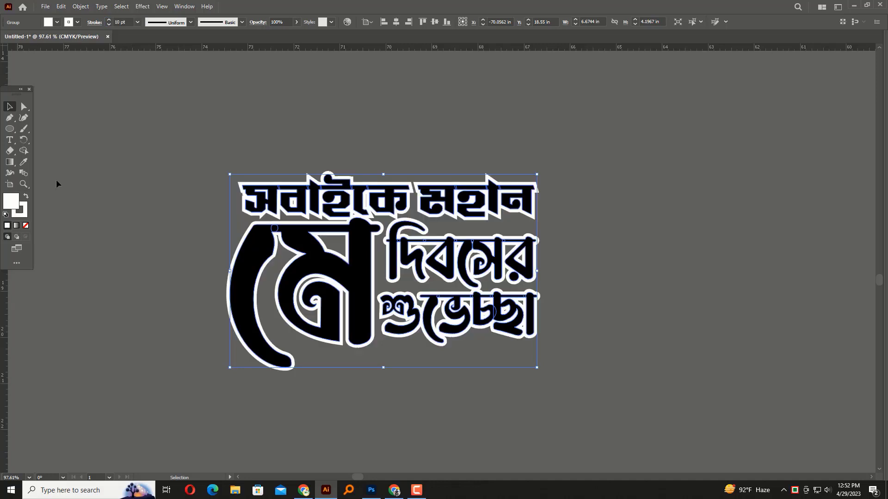
{"action": "left_click", "coordinate": [121, 22]}
{"action": "type", "text": "20"}
{"action": "key", "text": "Return"}
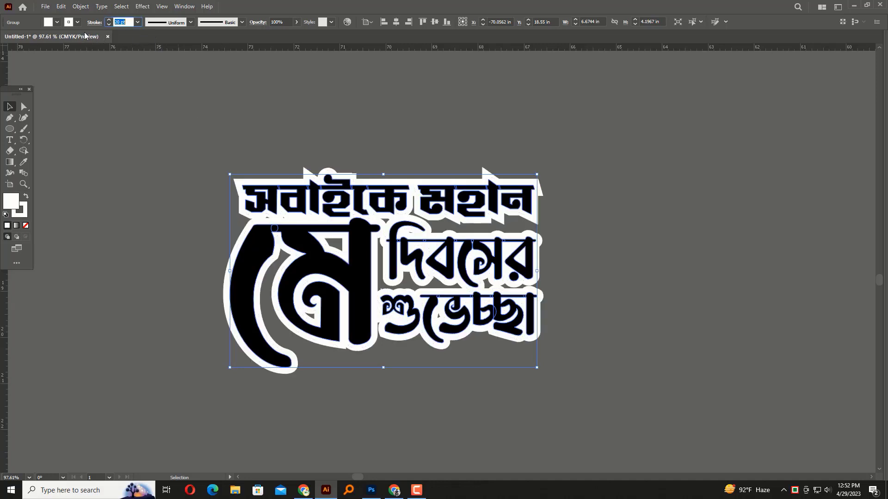
{"action": "left_click", "coordinate": [95, 22]}
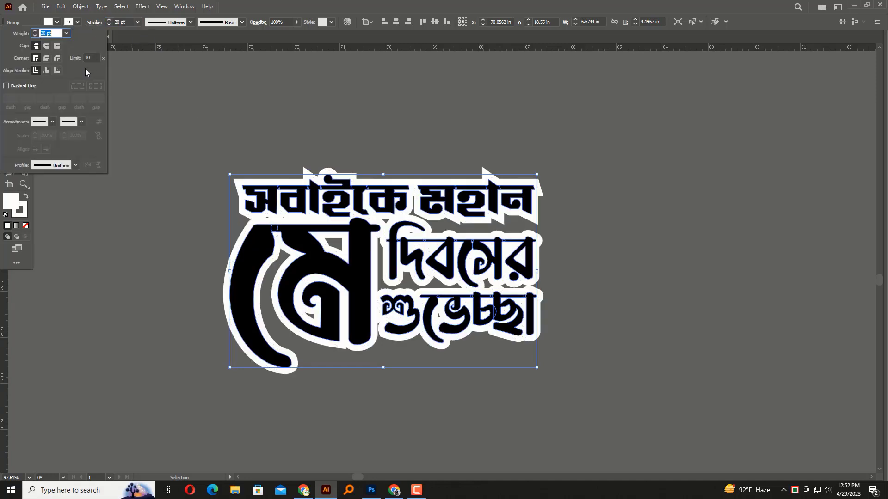
{"action": "left_click", "coordinate": [45, 59]}
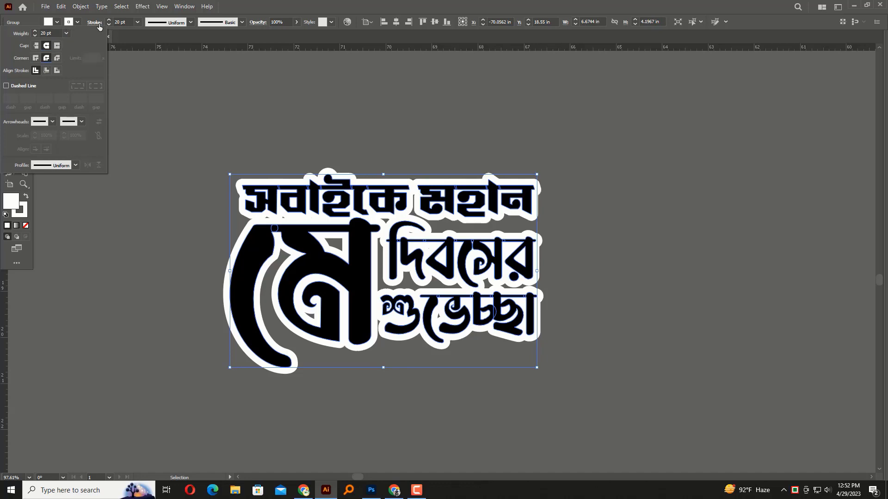
Step: Thicken the copy's white outline to 38 pt
{"action": "left_click", "coordinate": [426, 163]}
{"action": "scroll", "coordinate": [325, 269], "scroll_direction": "up", "scroll_amount": 1}
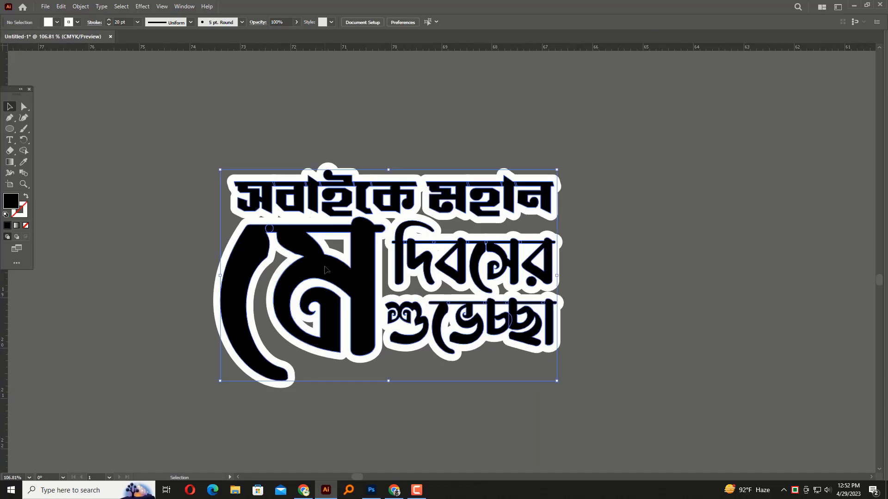
{"action": "left_click", "coordinate": [325, 269]}
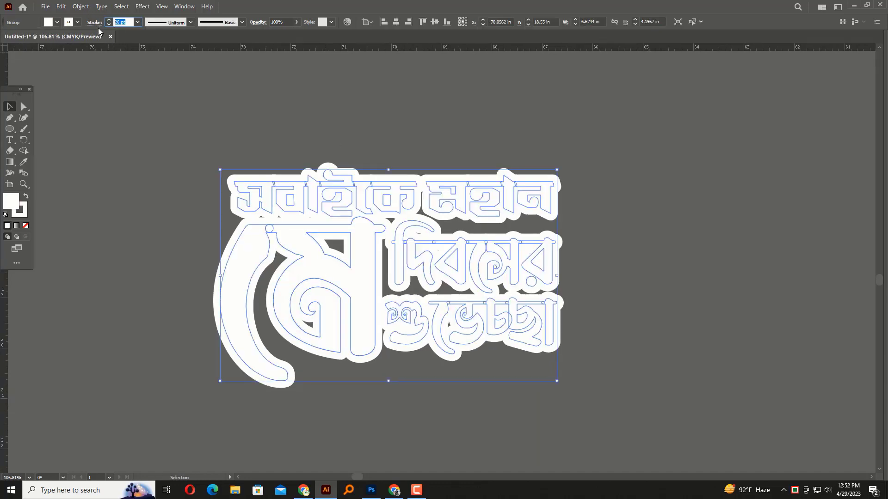
{"action": "type", "text": "30"}
{"action": "key", "text": "Return"}
{"action": "key", "text": "Up"}
{"action": "key", "text": "Up"}
{"action": "key", "text": "Up"}
{"action": "key", "text": "Up"}
{"action": "key", "text": "Up"}
{"action": "key", "text": "Up"}
{"action": "key", "text": "Up"}
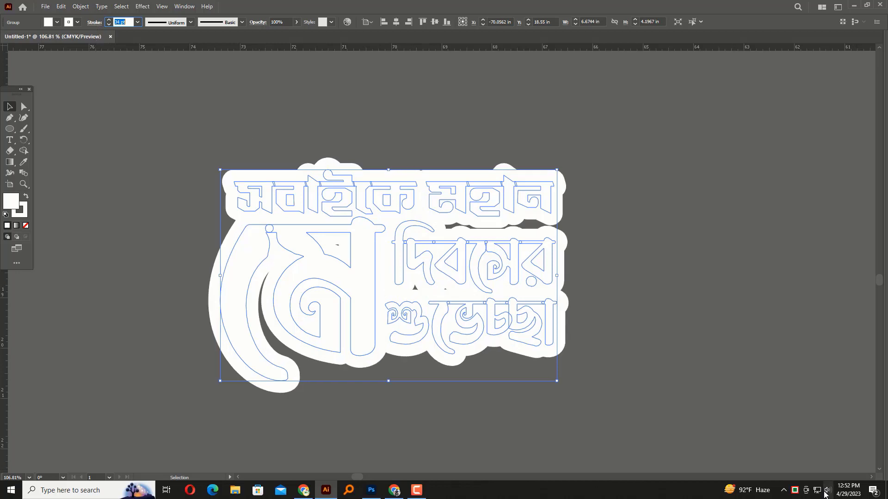
{"action": "key", "text": "Up"}
{"action": "left_click", "coordinate": [705, 276]}
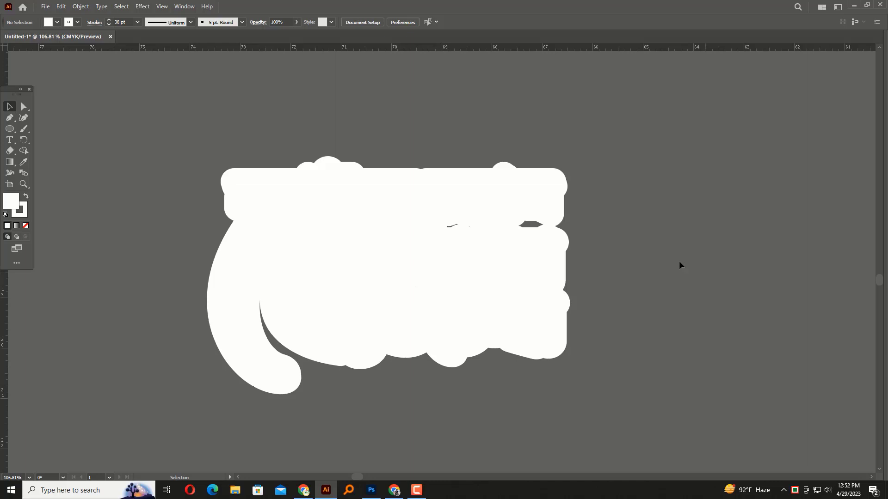
Step: Draw a closed Pen patch over the upper-right gap, then select it with the backing
{"action": "left_click", "coordinate": [10, 117]}
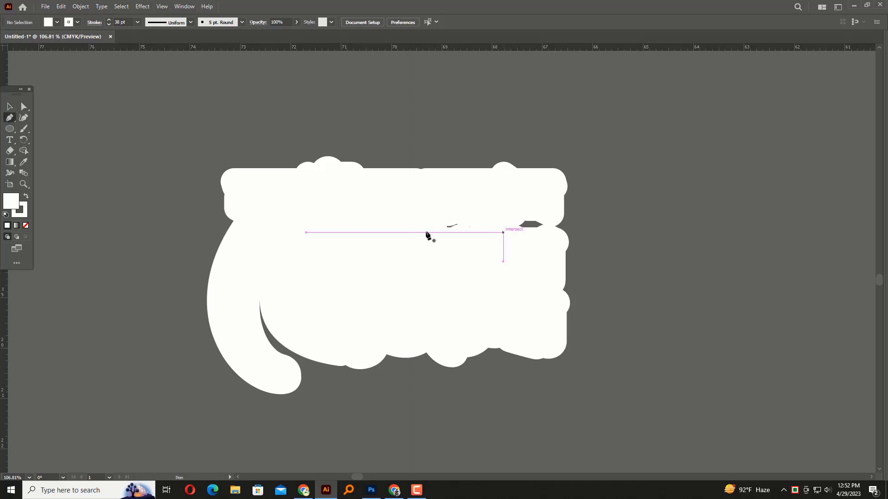
{"action": "left_click", "coordinate": [417, 236]}
{"action": "left_click_drag", "start_coordinate": [494, 177], "coordinate": [511, 180]}
{"action": "left_click_drag", "start_coordinate": [544, 220], "coordinate": [550, 245]}
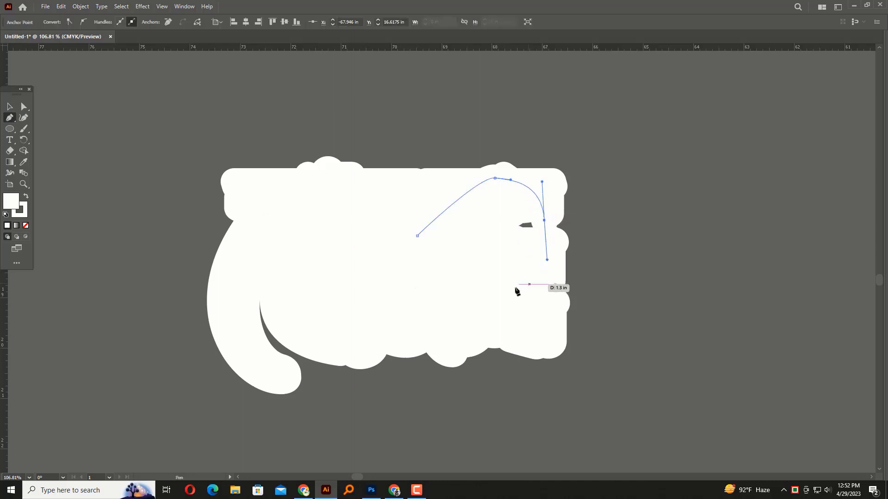
{"action": "left_click_drag", "start_coordinate": [527, 285], "coordinate": [502, 290]}
{"action": "left_click", "coordinate": [422, 298]}
{"action": "left_click", "coordinate": [417, 236]}
{"action": "left_click", "coordinate": [7, 109]}
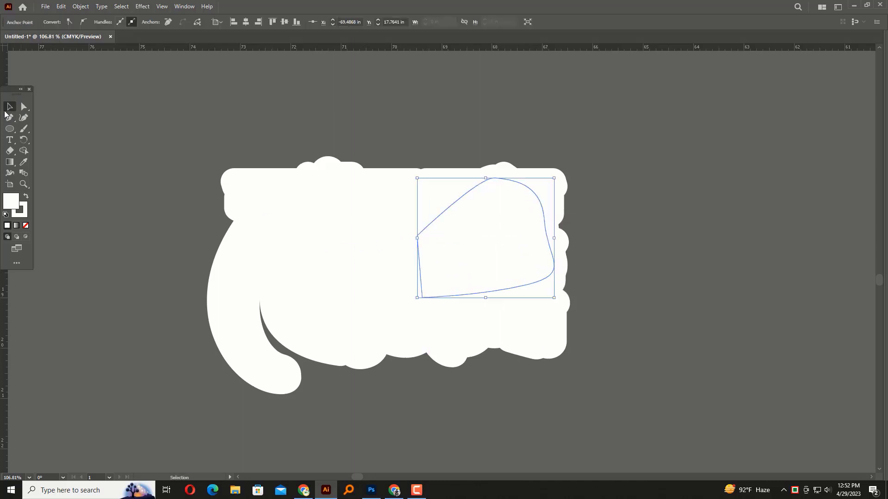
{"action": "left_click_drag", "start_coordinate": [631, 403], "coordinate": [6, 71]}
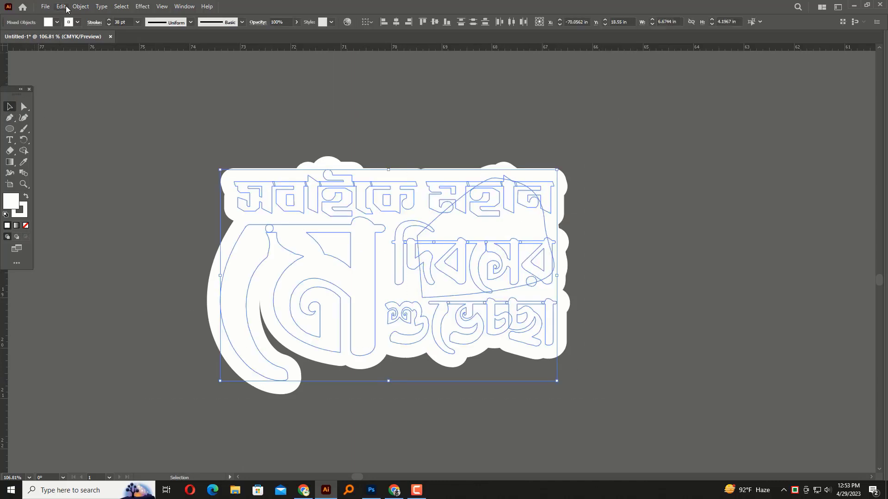
Step: Expand the white outline and unite the selected shapes with Pathfinder
{"action": "left_click", "coordinate": [80, 6]}
{"action": "left_click", "coordinate": [123, 120]}
{"action": "left_click", "coordinate": [518, 379]}
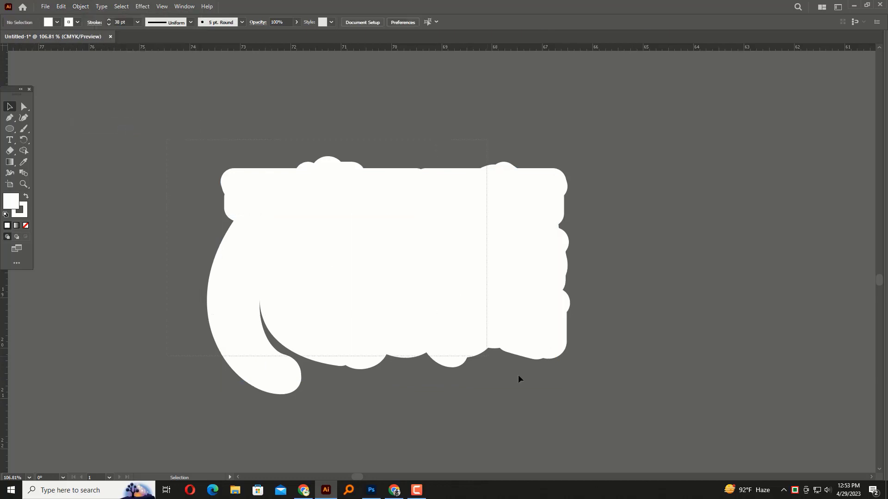
{"action": "key", "text": "ctrl+a"}
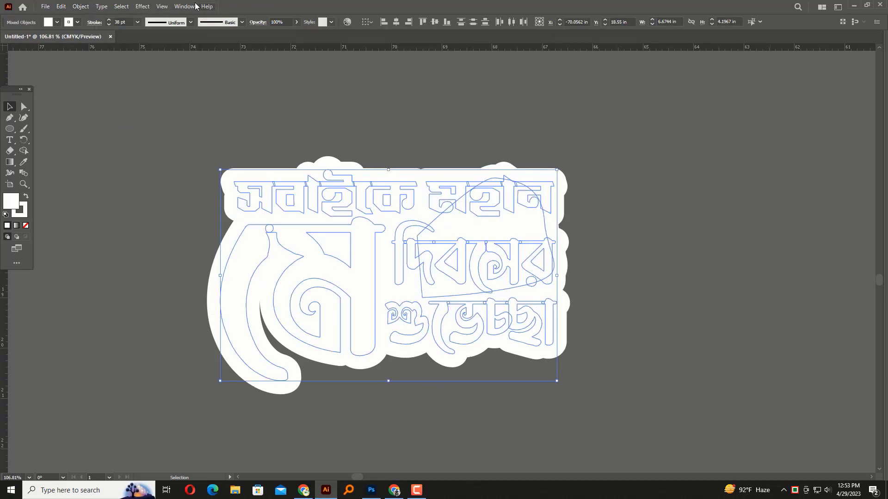
{"action": "left_click", "coordinate": [195, 6]}
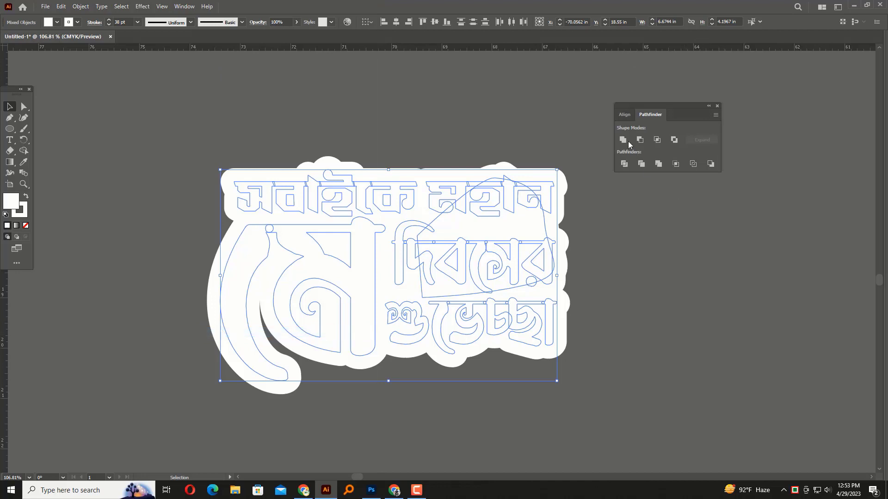
{"action": "left_click", "coordinate": [623, 140]}
{"action": "left_click", "coordinate": [689, 310]}
Step: Expand fill and stroke, unite into one white backing, and restore the black lettering on top
{"action": "key", "text": "ctrl+a"}
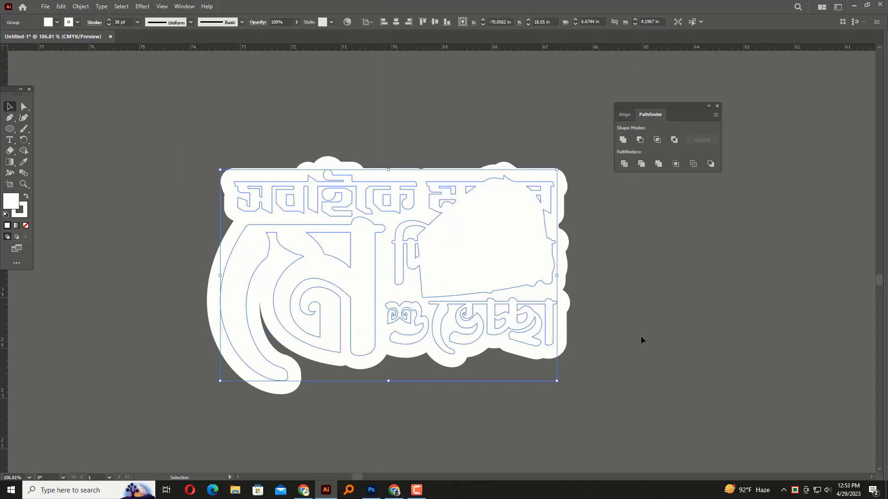
{"action": "left_click", "coordinate": [77, 8]}
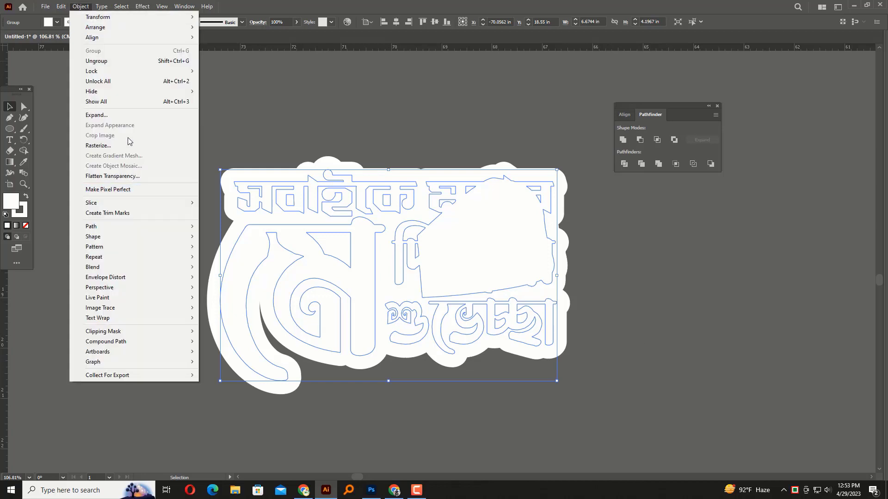
{"action": "left_click", "coordinate": [88, 115]}
{"action": "left_click", "coordinate": [419, 298]}
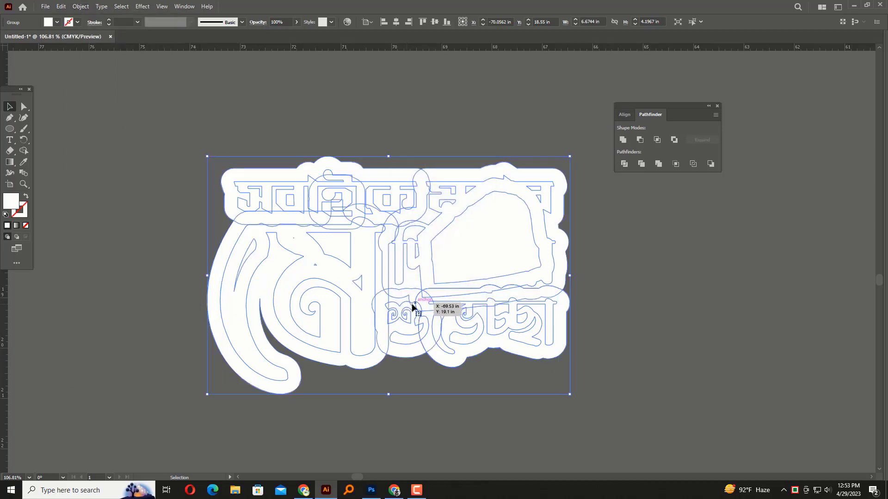
{"action": "left_click", "coordinate": [622, 140]}
{"action": "left_click", "coordinate": [630, 253]}
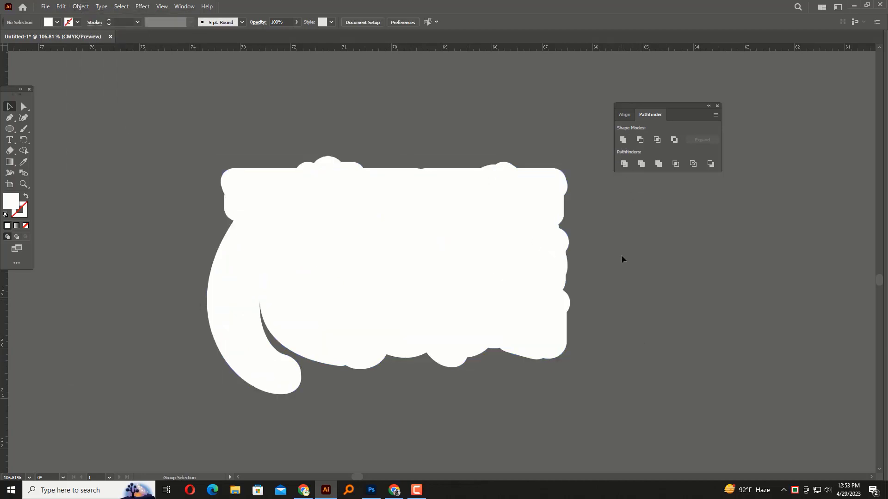
{"action": "key", "text": "ctrl+z"}
{"action": "left_click", "coordinate": [621, 255]}
{"action": "scroll", "coordinate": [273, 284], "scroll_direction": "up", "scroll_amount": 1}
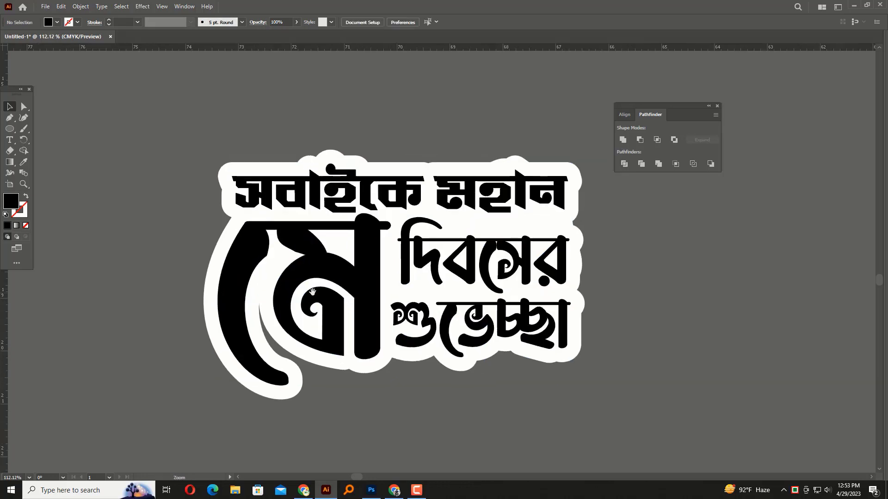
Step: Ungroup the lettering artwork and then its lower lettering group
{"action": "left_click", "coordinate": [318, 265]}
{"action": "right_click", "coordinate": [317, 265]}
{"action": "left_click", "coordinate": [346, 343]}
{"action": "left_click", "coordinate": [376, 415]}
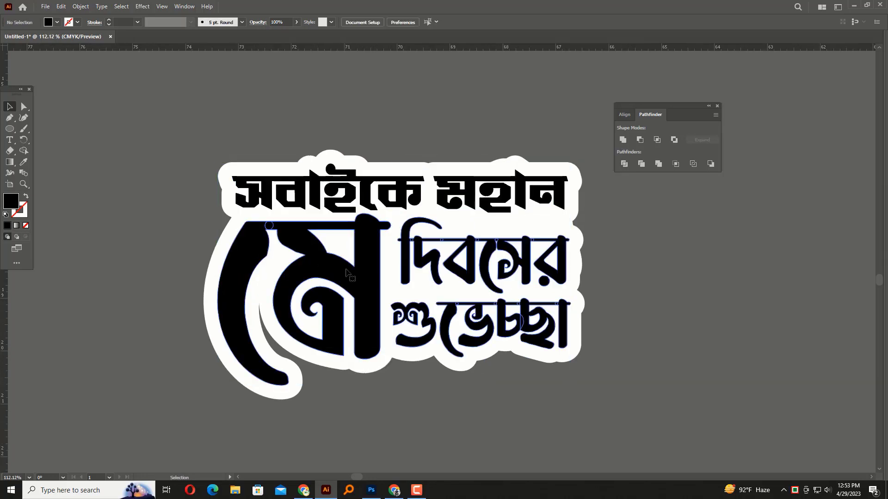
{"action": "left_click", "coordinate": [383, 275]}
{"action": "right_click", "coordinate": [383, 274]}
{"action": "left_click", "coordinate": [411, 351]}
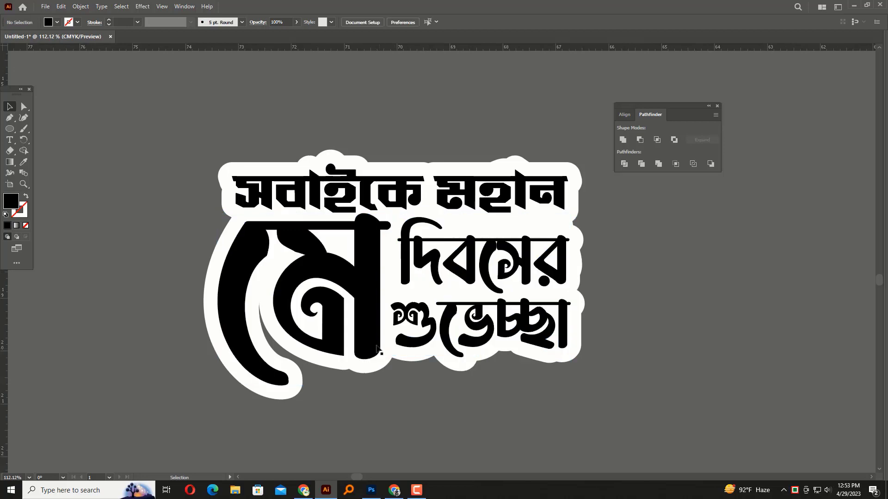
Step: Fill the large মে red and the word দিবসের green
{"action": "left_click", "coordinate": [353, 315]}
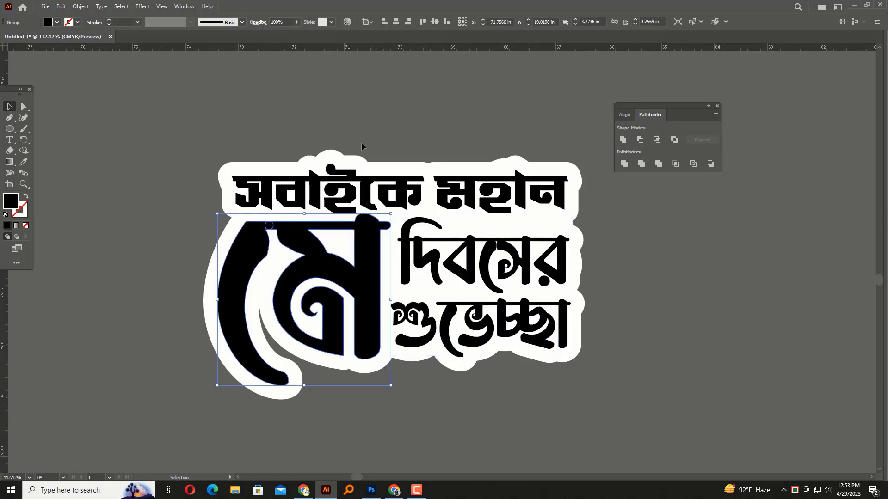
{"action": "left_click", "coordinate": [61, 6]}
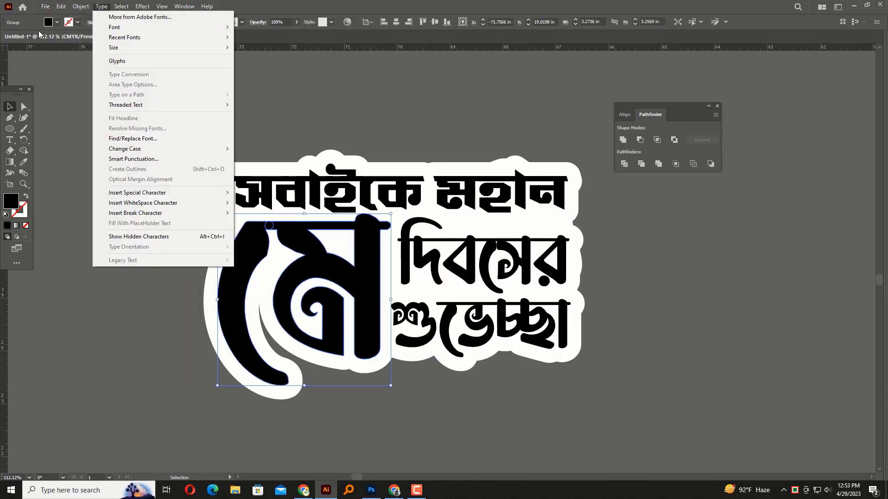
{"action": "left_click", "coordinate": [48, 22]}
{"action": "left_click", "coordinate": [28, 42]}
{"action": "left_click", "coordinate": [232, 139]}
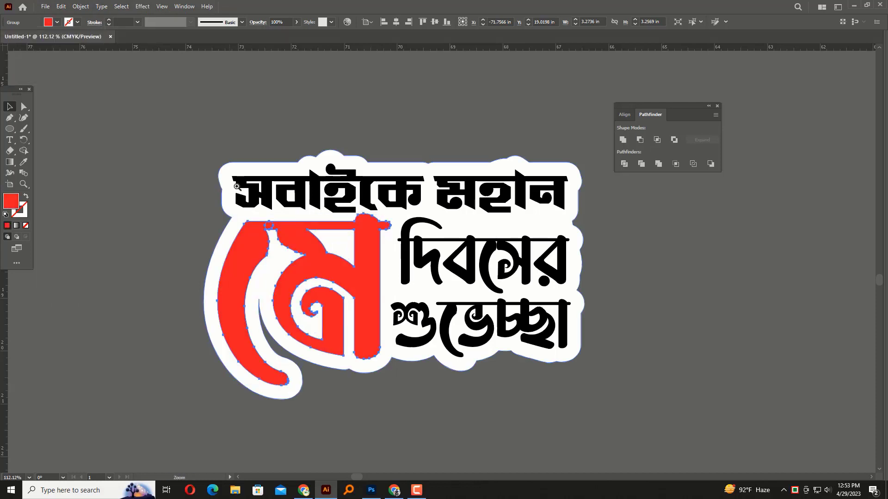
{"action": "scroll", "coordinate": [437, 254], "scroll_direction": "up", "scroll_amount": 1}
{"action": "scroll", "coordinate": [437, 254], "scroll_direction": "up", "scroll_amount": 1}
{"action": "left_click", "coordinate": [404, 255]}
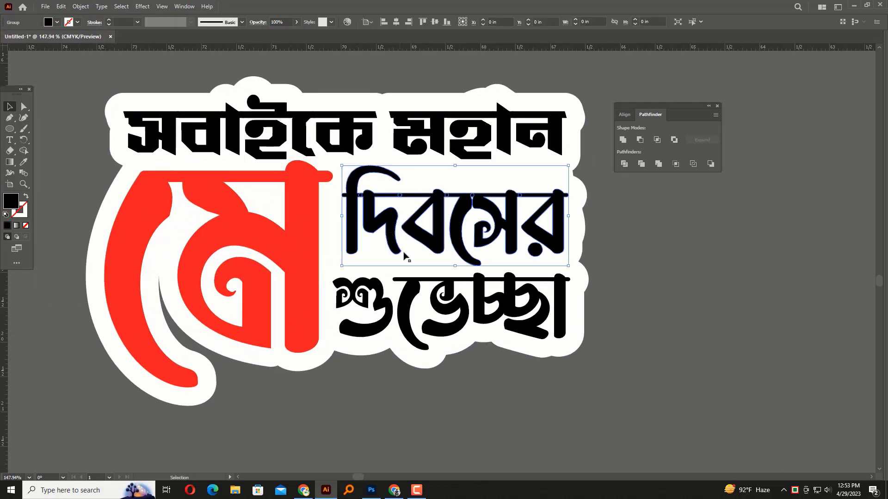
{"action": "left_click", "coordinate": [56, 22]}
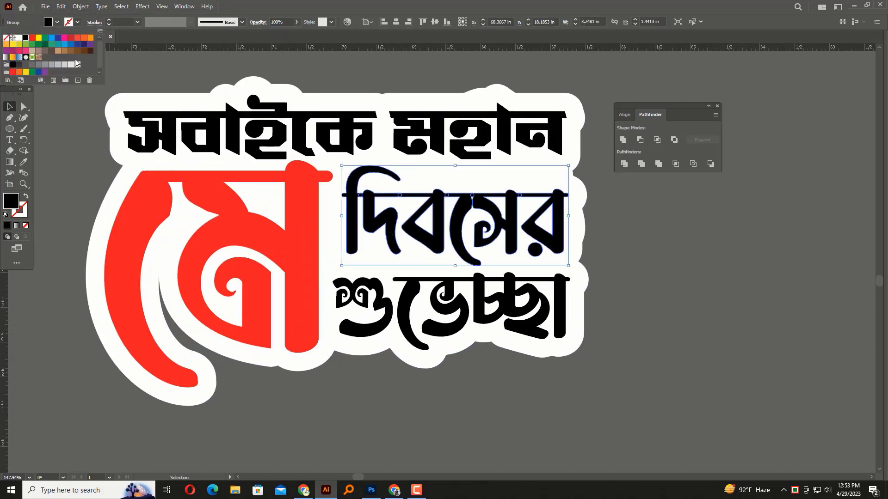
{"action": "left_click", "coordinate": [44, 39]}
{"action": "left_click", "coordinate": [653, 282]}
Step: Fill শুভেচ্ছা dark navy and the top line সবাইকে মহান pink
{"action": "left_click", "coordinate": [537, 307]}
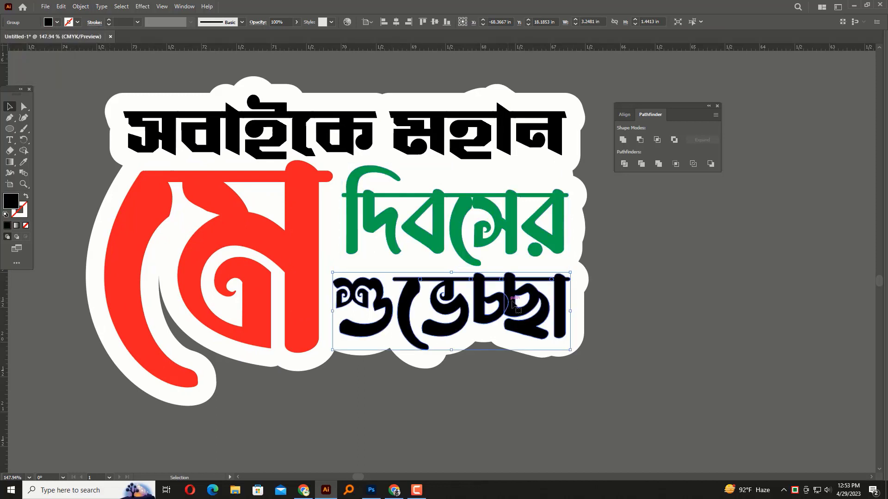
{"action": "left_click", "coordinate": [58, 23]}
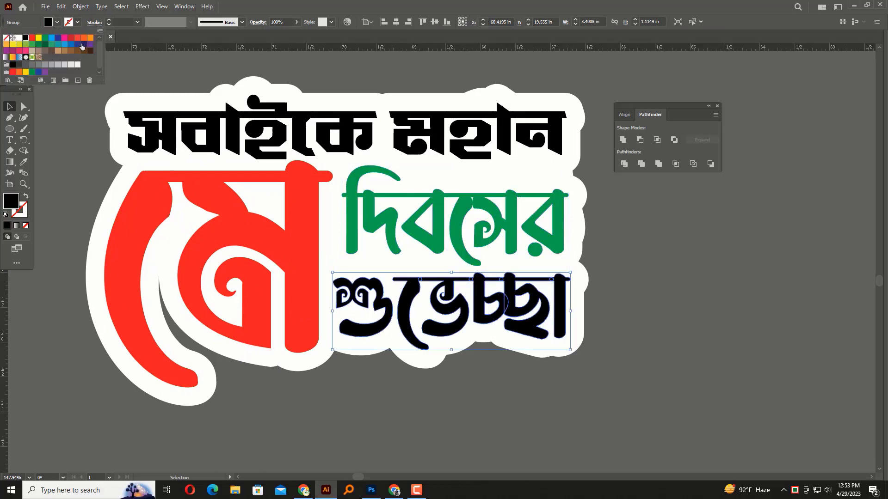
{"action": "left_click", "coordinate": [82, 45]}
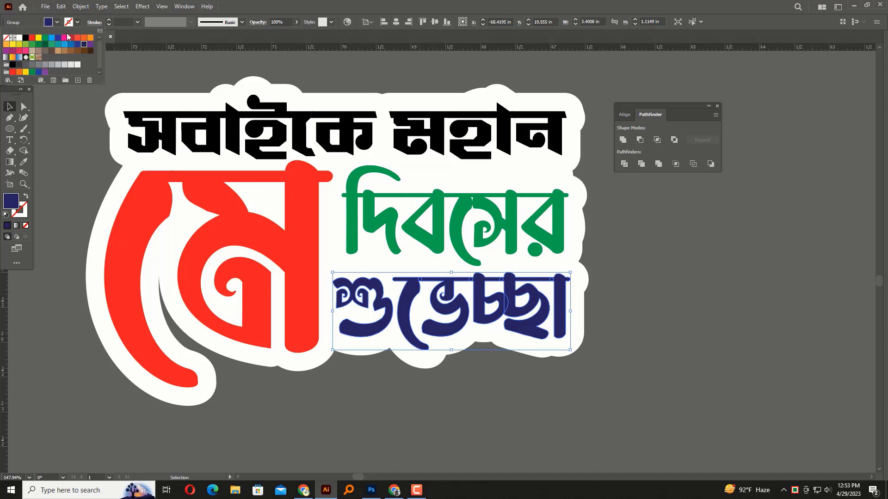
{"action": "left_click", "coordinate": [664, 234]}
{"action": "scroll", "coordinate": [473, 196], "scroll_direction": "up", "scroll_amount": 2}
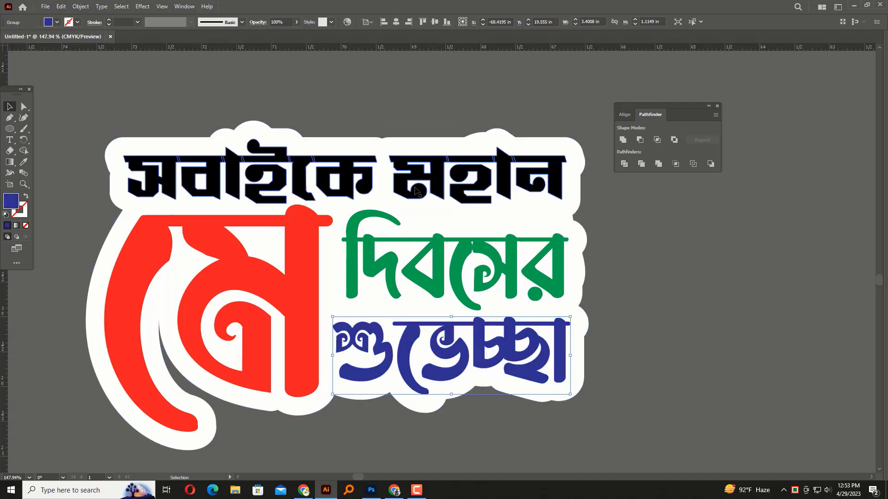
{"action": "left_click", "coordinate": [360, 167]}
{"action": "left_click", "coordinate": [57, 22]}
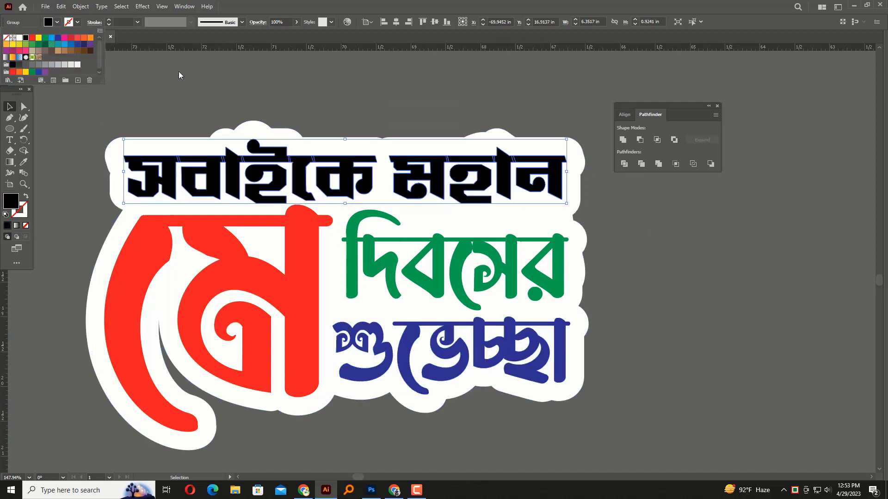
{"action": "left_click", "coordinate": [65, 39]}
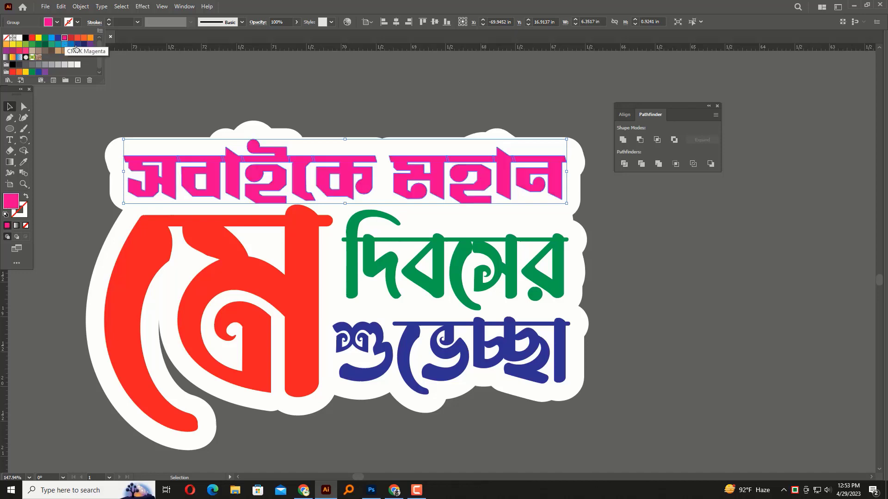
{"action": "scroll", "coordinate": [202, 182], "scroll_direction": "down", "scroll_amount": 5}
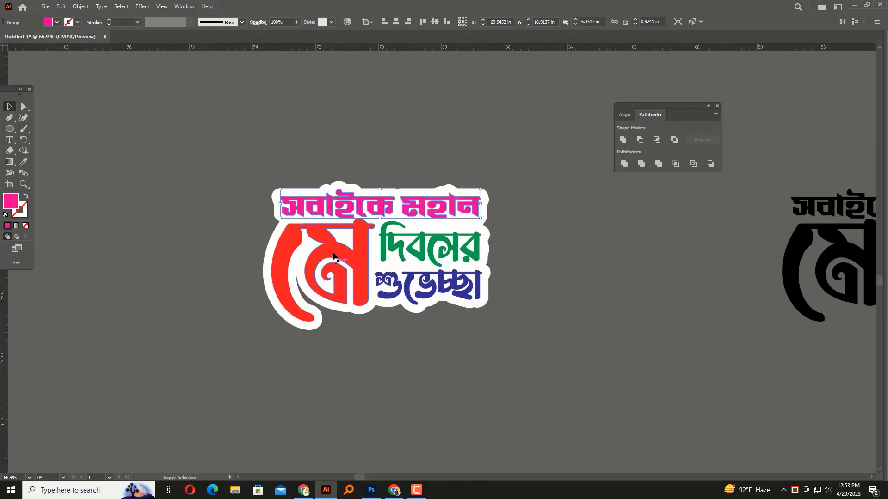
Step: Copy the white sticker backing and paste a copy in place
{"action": "left_click", "coordinate": [334, 255], "text": "shift"}
{"action": "key", "text": "Delete"}
{"action": "left_click", "coordinate": [333, 252]}
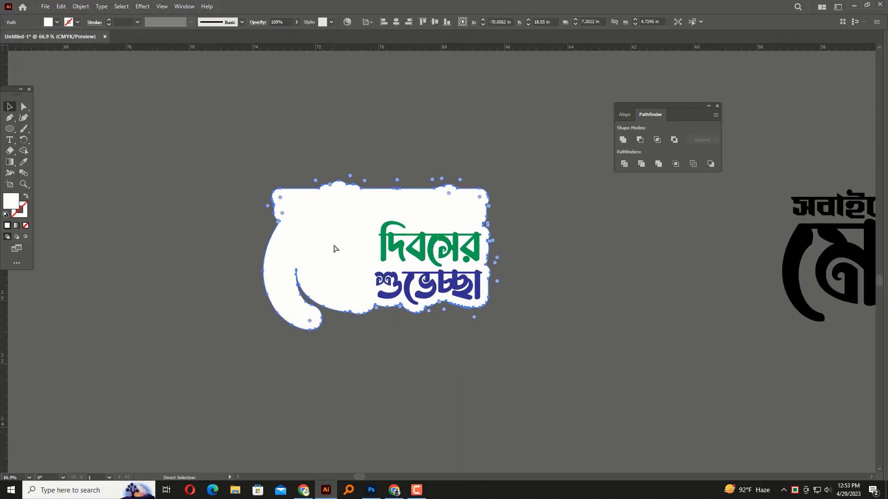
{"action": "key", "text": "v"}
{"action": "left_click", "coordinate": [61, 6]}
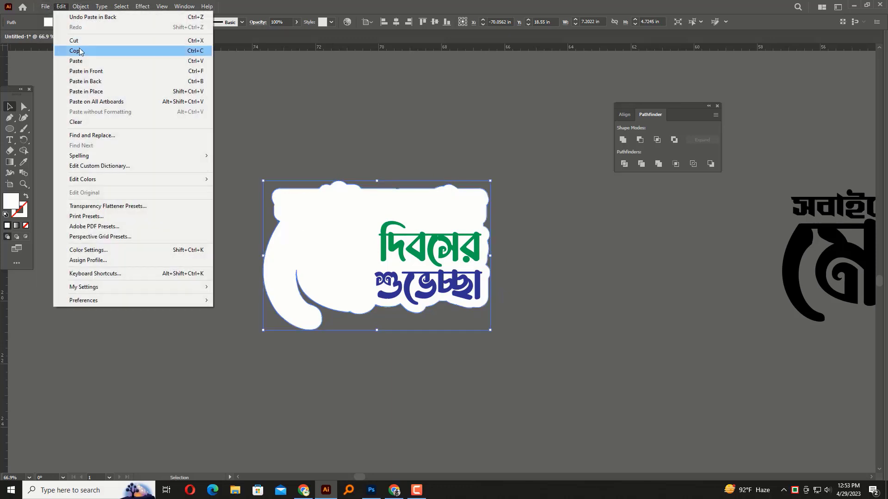
{"action": "left_click", "coordinate": [78, 51]}
{"action": "left_click", "coordinate": [68, 6]}
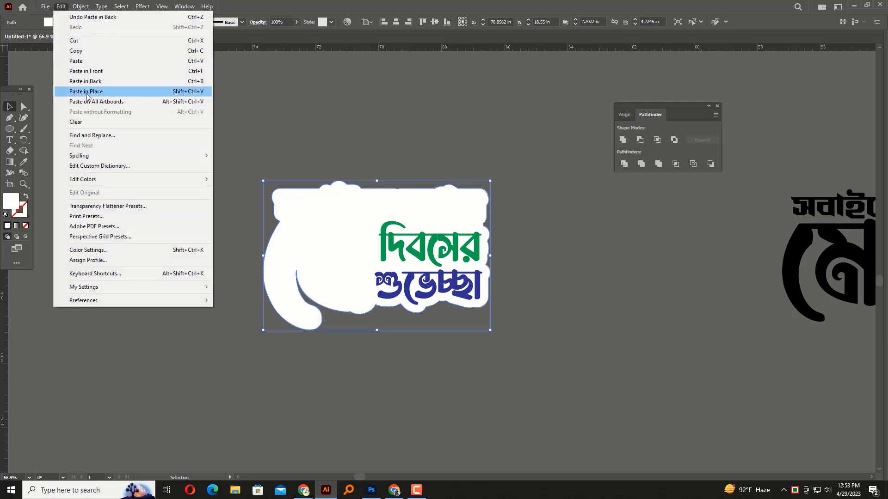
{"action": "left_click", "coordinate": [334, 118]}
Step: Make the backing copy black with a 15 pt black stroke and send it to back
{"action": "left_click", "coordinate": [326, 193]}
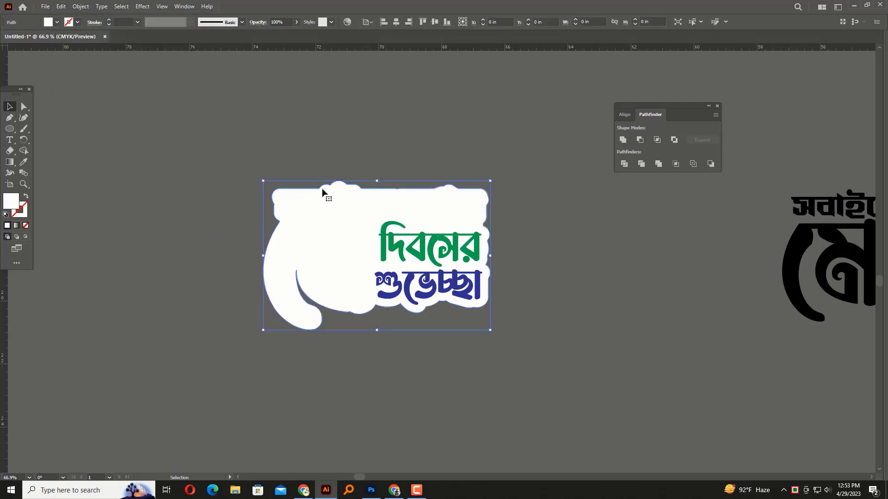
{"action": "double_click", "coordinate": [293, 208]}
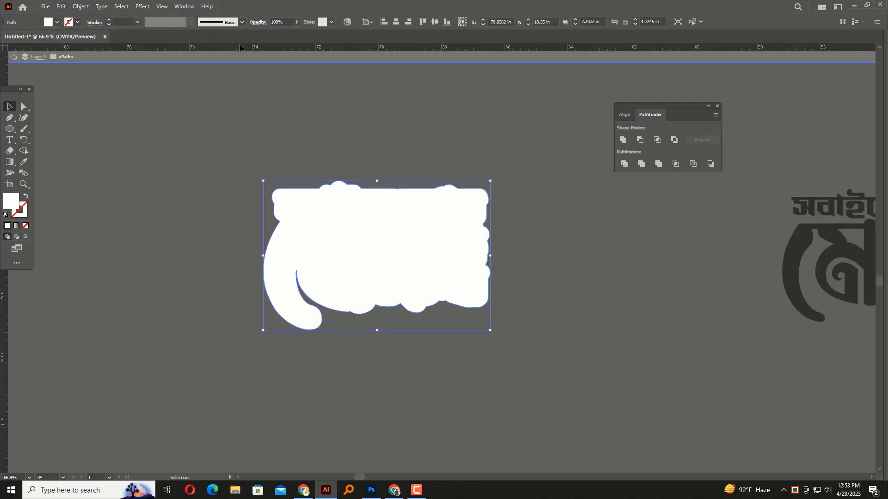
{"action": "key", "text": "Escape"}
{"action": "left_click", "coordinate": [56, 22]}
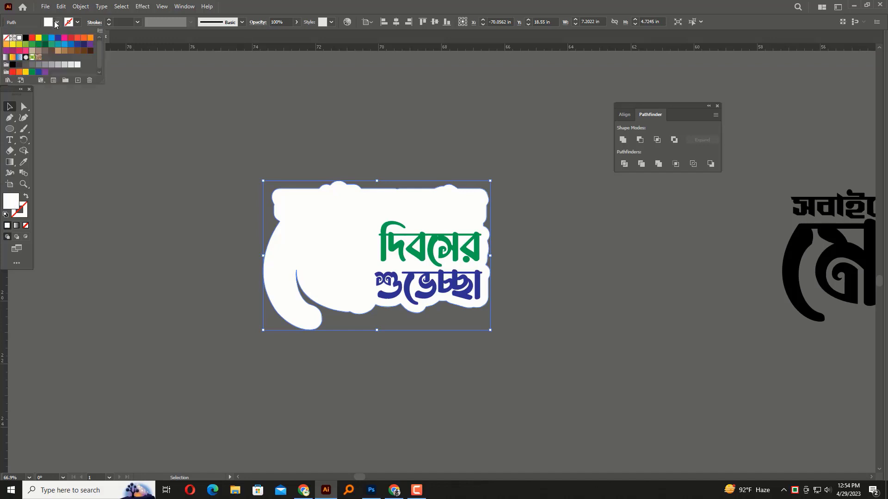
{"action": "left_click", "coordinate": [26, 39]}
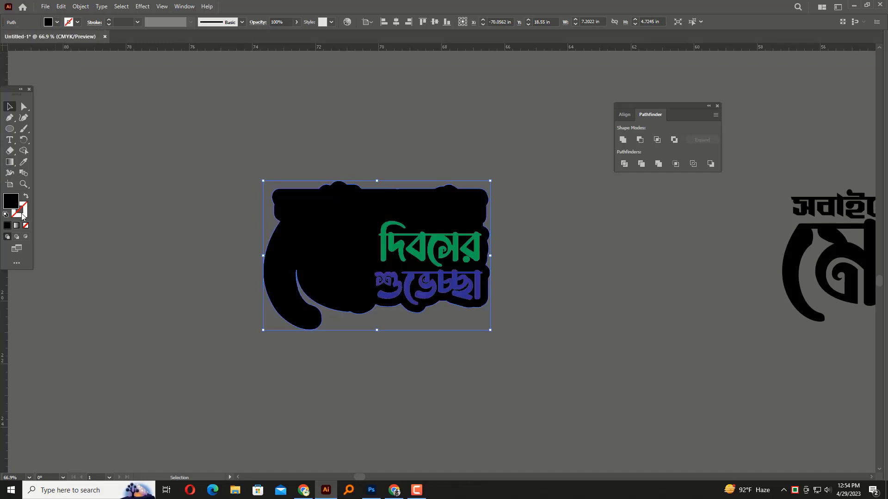
{"action": "left_click", "coordinate": [18, 211]}
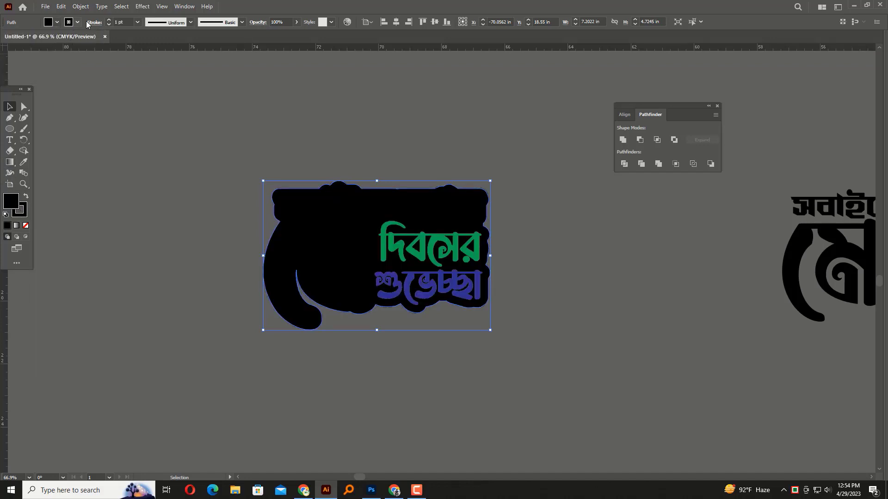
{"action": "key", "text": "Up"}
{"action": "key", "text": "Up"}
{"action": "key", "text": "Up"}
{"action": "key", "text": "Up"}
{"action": "key", "text": "Up"}
{"action": "key", "text": "Up"}
{"action": "key", "text": "Up"}
{"action": "key", "text": "Up"}
{"action": "key", "text": "Up"}
{"action": "key", "text": "Up"}
{"action": "key", "text": "Up"}
{"action": "key", "text": "Up"}
{"action": "key", "text": "Up"}
{"action": "key", "text": "Up"}
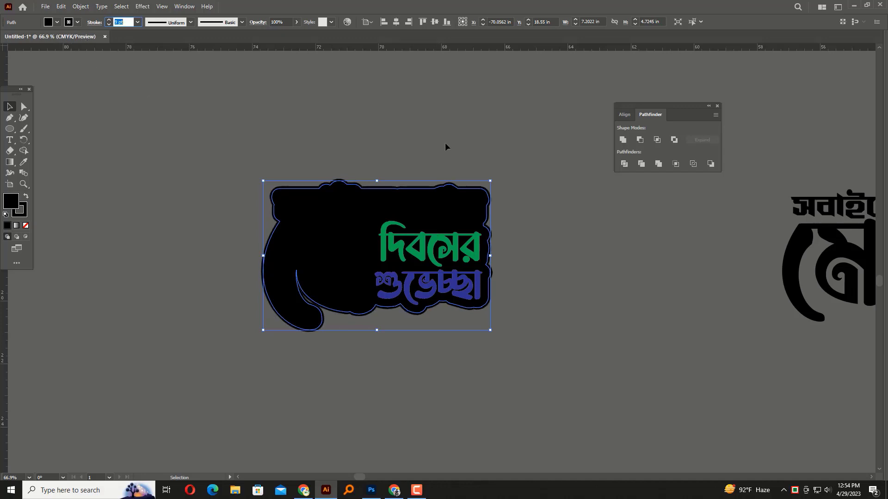
{"action": "key", "text": "ctrl+shift+bracketleft"}
{"action": "left_click", "coordinate": [494, 144]}
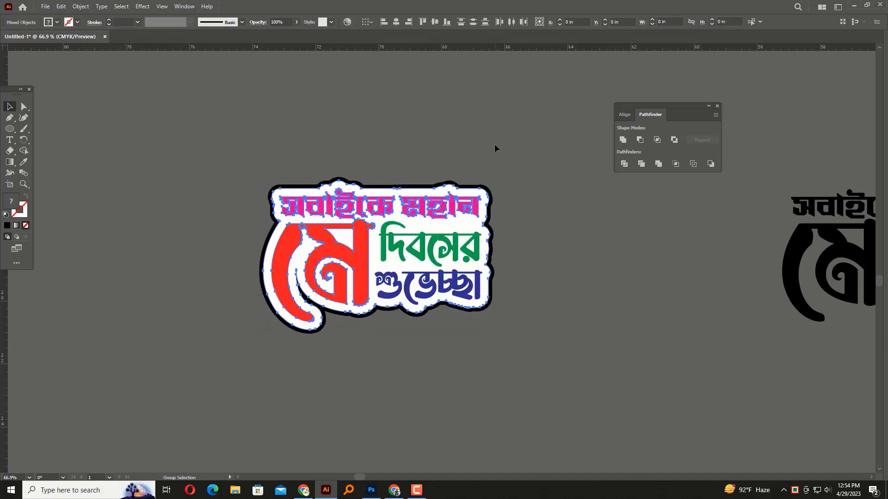
Step: Move the black text group aside and bring the coloured sticker onto the poster
{"action": "left_click", "coordinate": [415, 295]}
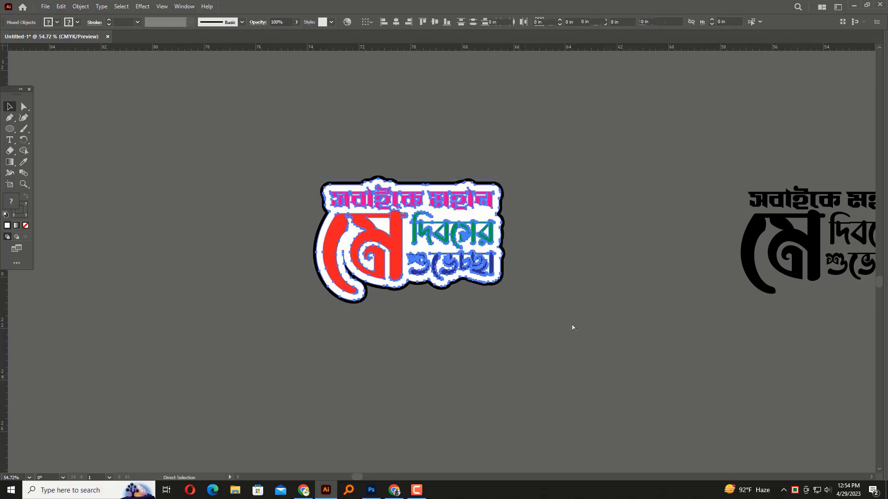
{"action": "scroll", "coordinate": [570, 327], "scroll_direction": "down", "scroll_amount": 3}
{"action": "left_click_drag", "start_coordinate": [467, 203], "coordinate": [137, 85]}
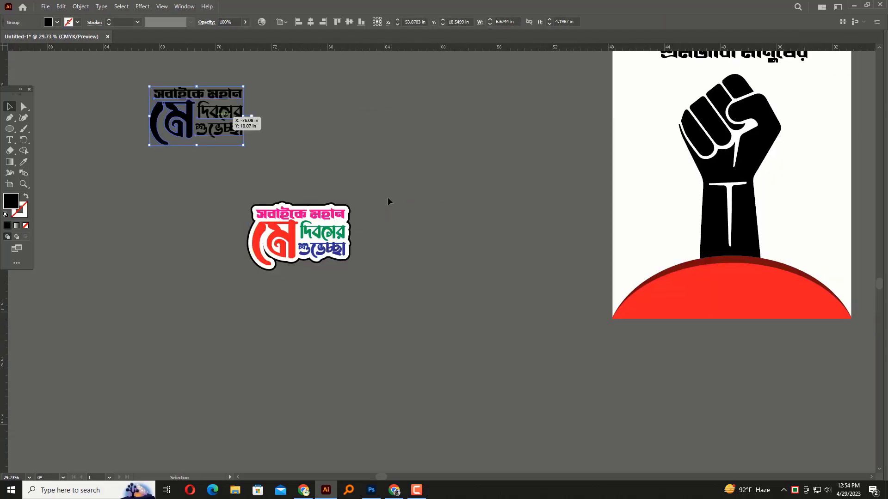
{"action": "left_click", "coordinate": [337, 227]}
{"action": "left_click_drag", "start_coordinate": [338, 227], "coordinate": [753, 226]}
Step: Shrink the sticker and tilt it to sit across the fist's wrist
{"action": "scroll", "coordinate": [647, 200], "scroll_direction": "up", "scroll_amount": 4}
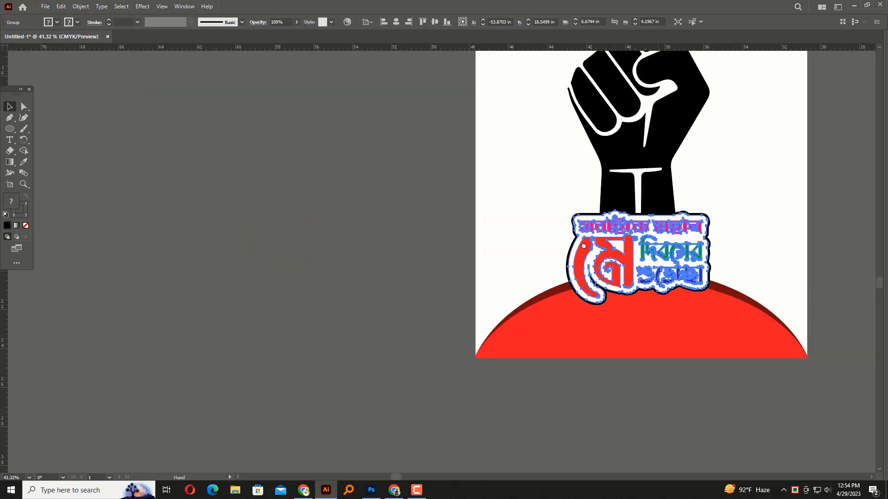
{"action": "left_click_drag", "start_coordinate": [640, 194], "coordinate": [619, 248]}
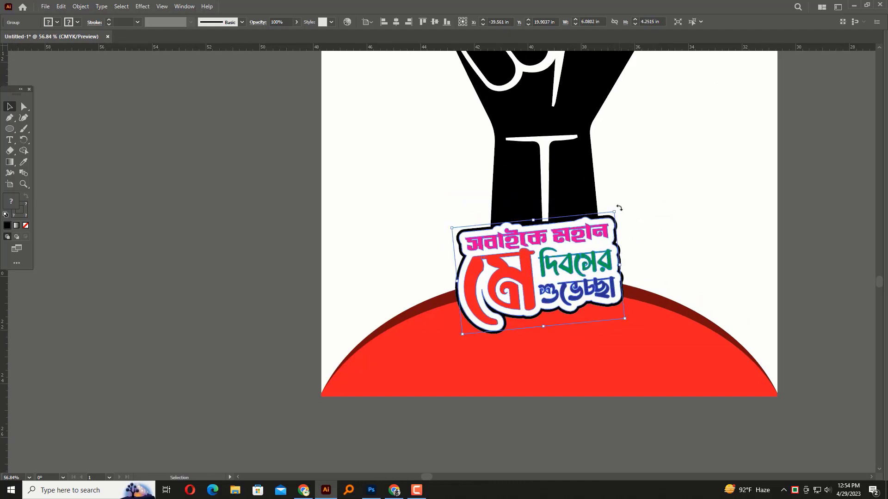
{"action": "left_click_drag", "start_coordinate": [619, 208], "coordinate": [639, 198]}
{"action": "scroll", "coordinate": [725, 353], "scroll_direction": "up", "scroll_amount": 2}
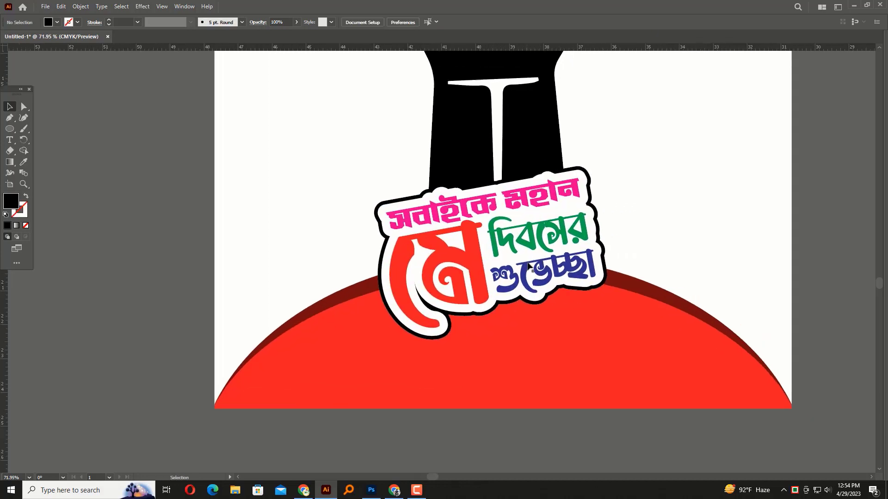
{"action": "left_click_drag", "start_coordinate": [568, 271], "coordinate": [587, 262]}
Step: Drag the sticker up into place overlapping the top of the red semicircle
{"action": "scroll", "coordinate": [587, 261], "scroll_direction": "down", "scroll_amount": 2}
{"action": "scroll", "coordinate": [562, 277], "scroll_direction": "down", "scroll_amount": 2}
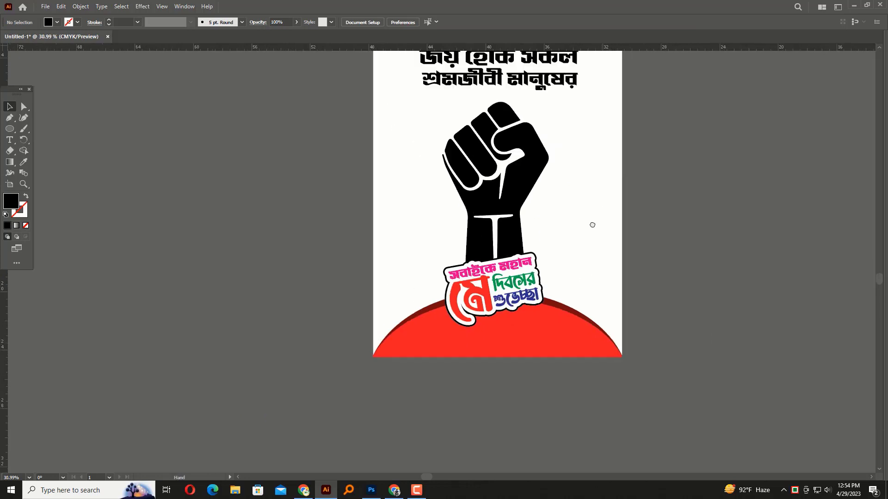
{"action": "left_click_drag", "start_coordinate": [590, 224], "coordinate": [535, 281]}
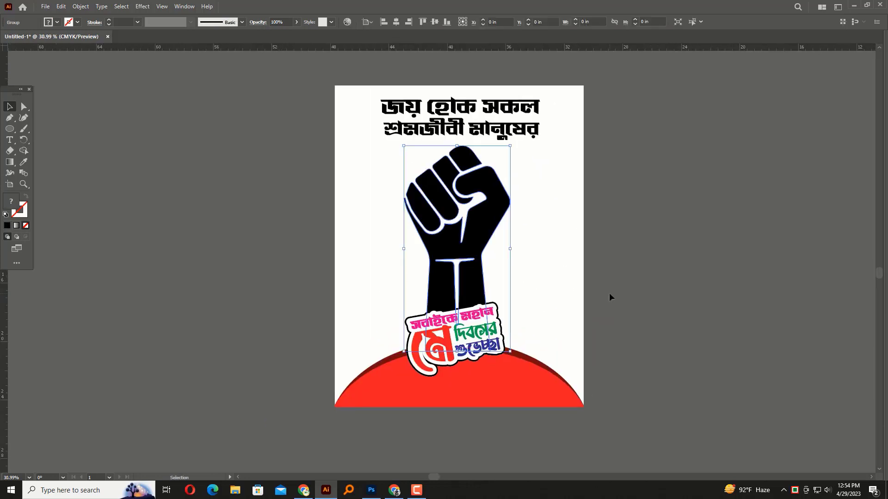
{"action": "scroll", "coordinate": [432, 364], "scroll_direction": "up", "scroll_amount": 1}
{"action": "scroll", "coordinate": [535, 301], "scroll_direction": "down", "scroll_amount": 2}
{"action": "scroll", "coordinate": [482, 343], "scroll_direction": "up", "scroll_amount": 1}
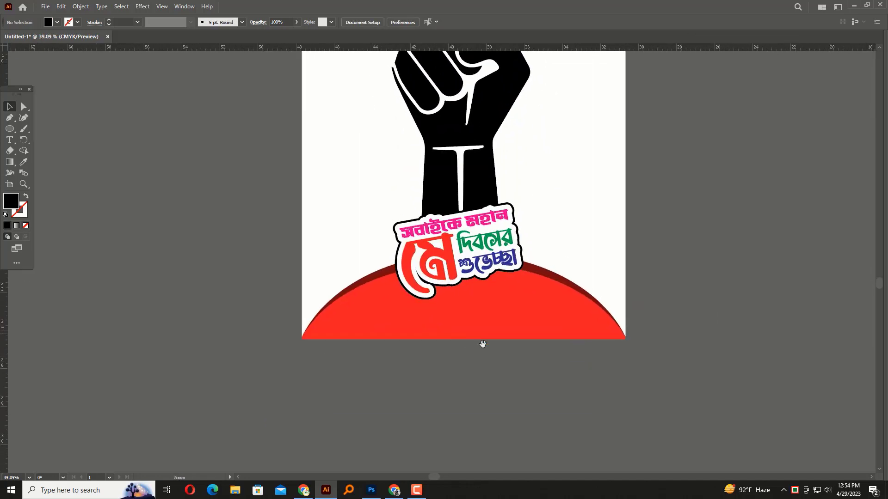
{"action": "scroll", "coordinate": [472, 296], "scroll_direction": "down", "scroll_amount": 1}
{"action": "left_click_drag", "start_coordinate": [460, 247], "coordinate": [570, 203]}
{"action": "scroll", "coordinate": [462, 244], "scroll_direction": "up", "scroll_amount": 1}
{"action": "scroll", "coordinate": [507, 293], "scroll_direction": "up", "scroll_amount": 1}
{"action": "scroll", "coordinate": [313, 279], "scroll_direction": "down", "scroll_amount": 1}
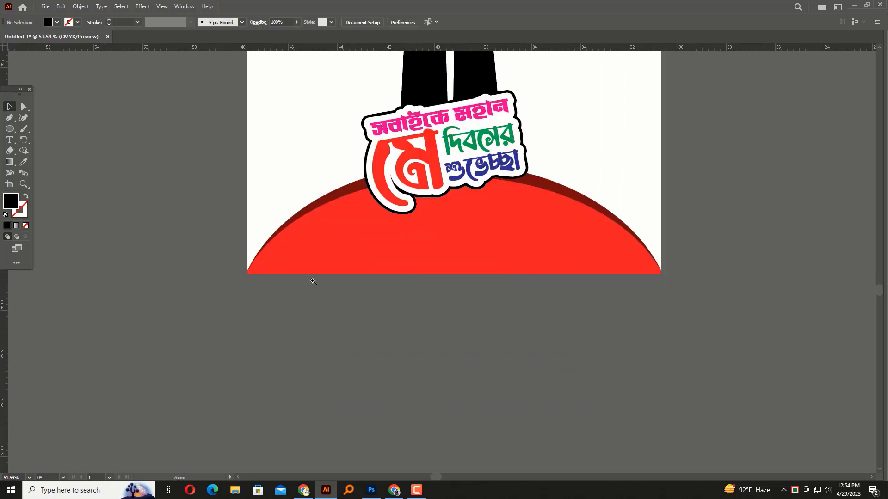
Step: Type the person's Bengali name below the poster, enlarge it, and move it onto the red semicircle
{"action": "scroll", "coordinate": [313, 279], "scroll_direction": "up", "scroll_amount": 1}
{"action": "scroll", "coordinate": [313, 279], "scroll_direction": "down", "scroll_amount": 2}
{"action": "key", "text": "t"}
{"action": "left_click", "coordinate": [401, 300]}
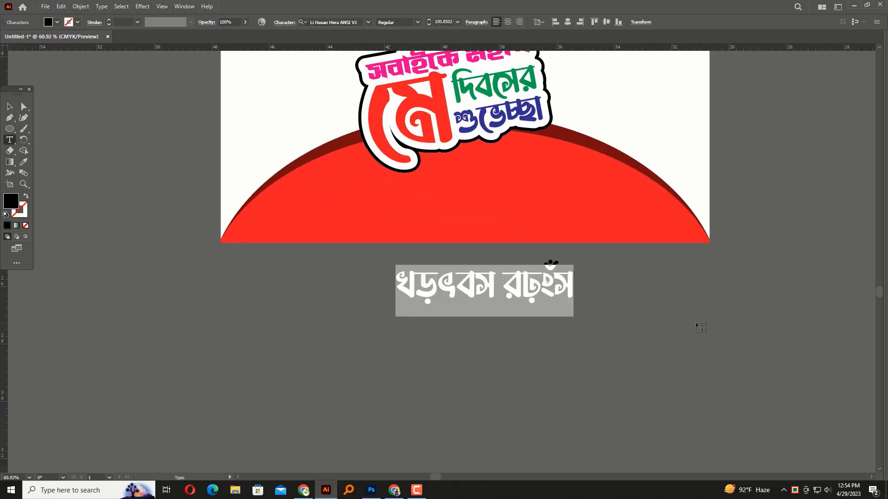
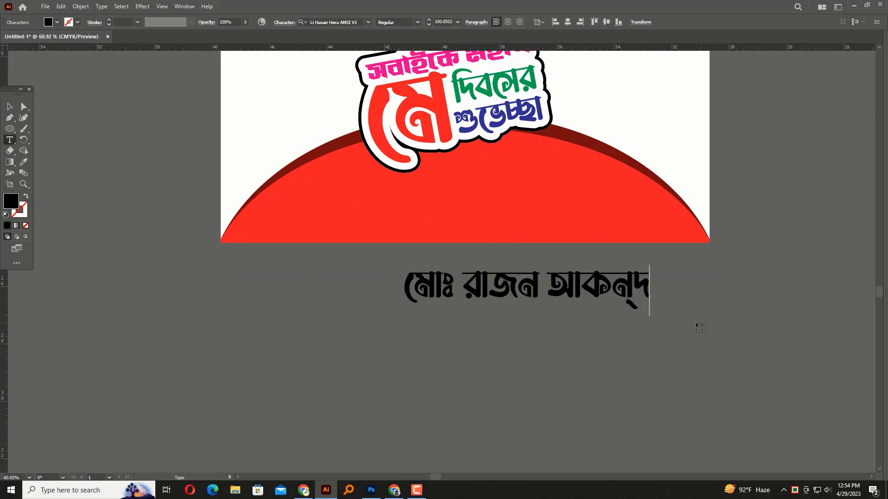
{"action": "key", "text": "Home"}
{"action": "key", "text": "Escape"}
{"action": "left_click_drag", "start_coordinate": [640, 317], "coordinate": [658, 323]}
{"action": "left_click_drag", "start_coordinate": [554, 301], "coordinate": [514, 216]}
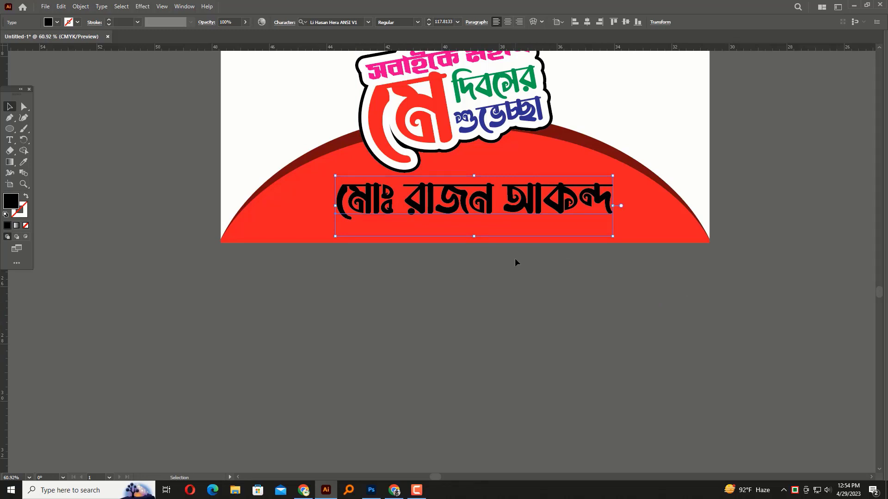
Step: Delete the abbreviated first word of the name and recentre the line on the semicircle
{"action": "double_click", "coordinate": [406, 210]}
{"action": "key", "text": "shift+Home"}
{"action": "key", "text": "BackSpace"}
{"action": "key", "text": "Escape"}
{"action": "left_click_drag", "start_coordinate": [481, 204], "coordinate": [492, 203]}
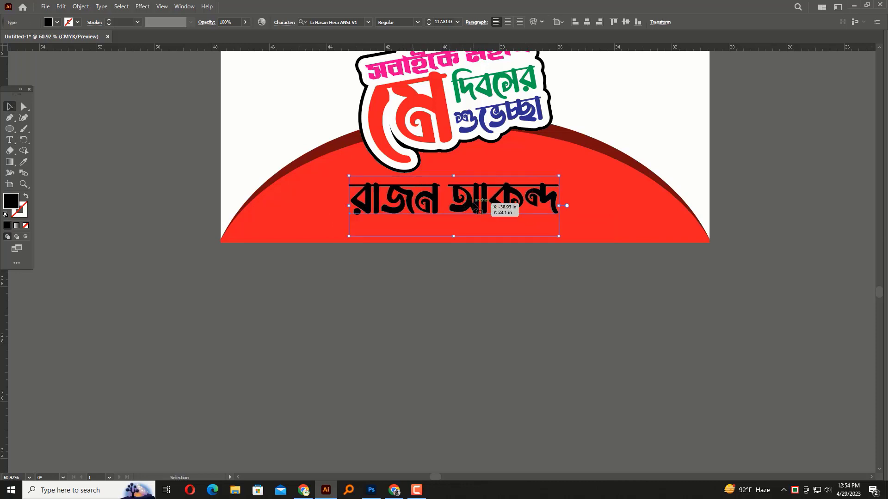
Step: Fill the name with yellow CMYK 0/0/100/0, enlarge it, and drag a copy below the poster
{"action": "key", "text": "F6"}
{"action": "left_click_drag", "start_coordinate": [752, 143], "coordinate": [799, 143]}
{"action": "left_click_drag", "start_coordinate": [799, 156], "coordinate": [753, 156]}
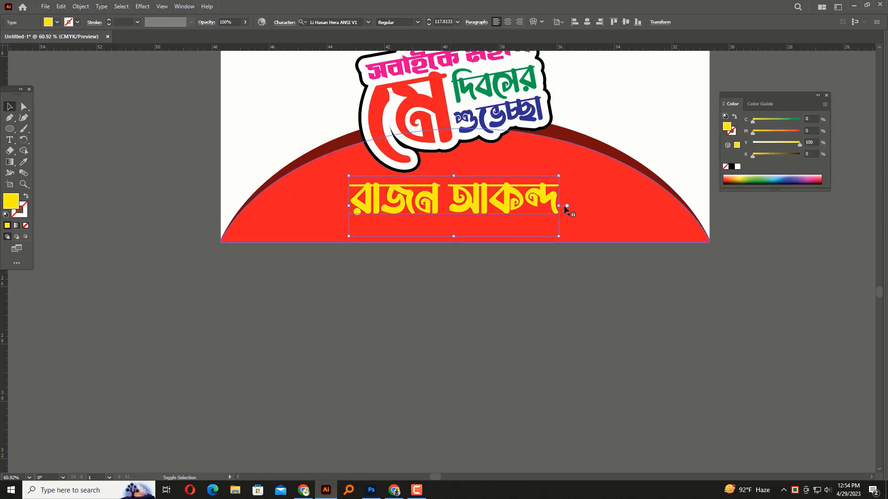
{"action": "left_click_drag", "start_coordinate": [561, 207], "coordinate": [580, 208]}
{"action": "scroll", "coordinate": [476, 204], "scroll_direction": "up", "scroll_amount": 2}
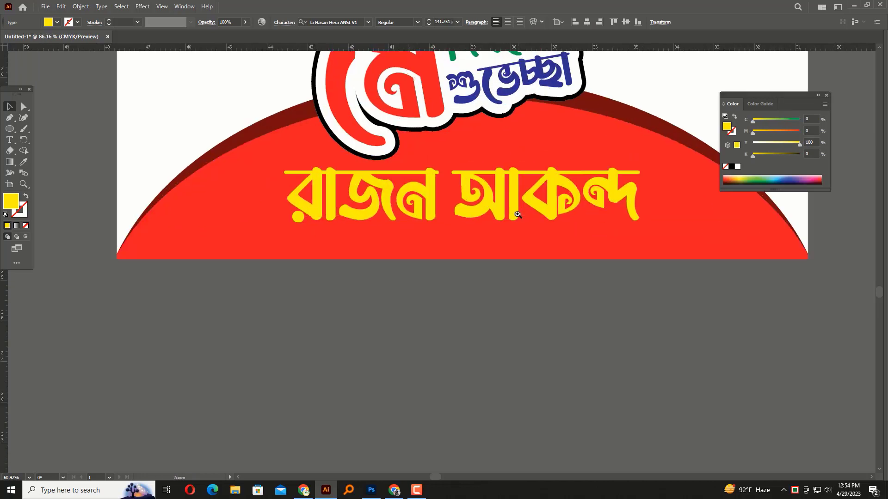
{"action": "left_click_drag", "start_coordinate": [479, 211], "coordinate": [489, 308]}
Step: Replace the copied text with the subtitle 'তরুণ উদ্যোক্তা ও মিডিয়া কর্মী'
{"action": "double_click", "coordinate": [489, 308]}
{"action": "key", "text": "ctrl+a"}
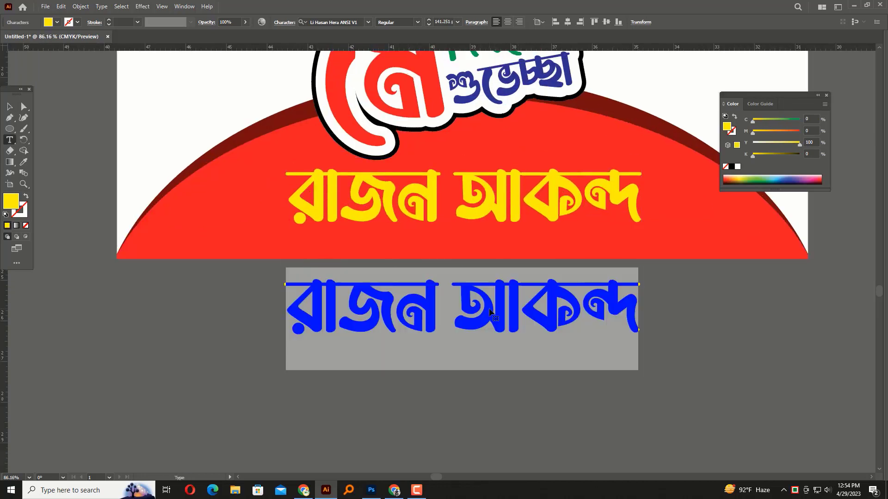
{"action": "type", "text": "ডরন্নণ উ"}
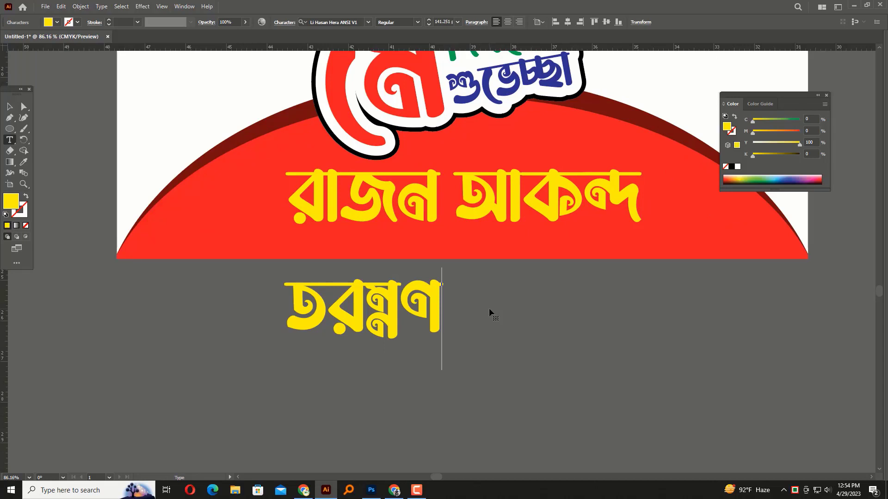
{"action": "type", "text": "দ্যোক্তা ড"}
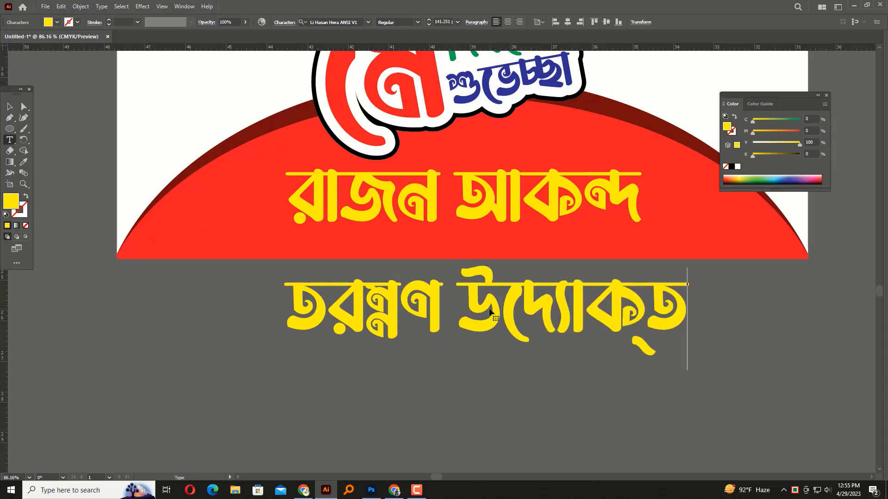
{"action": "type", "text": " মিডিয়া"}
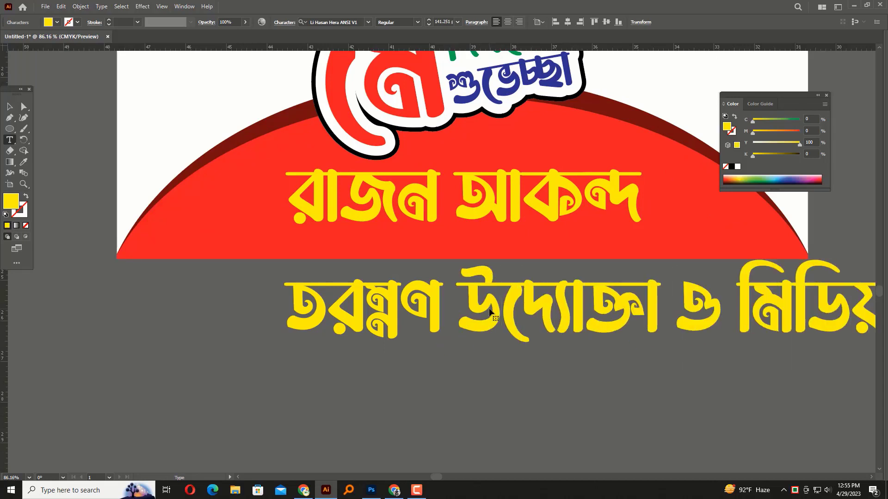
{"action": "key", "text": "ctrl+minus"}
{"action": "type", "text": "কর্মী"}
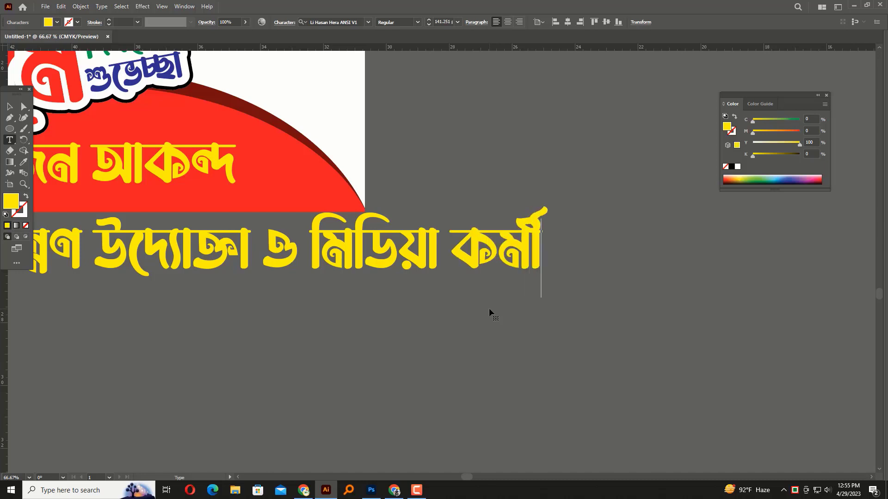
{"action": "key", "text": "Escape"}
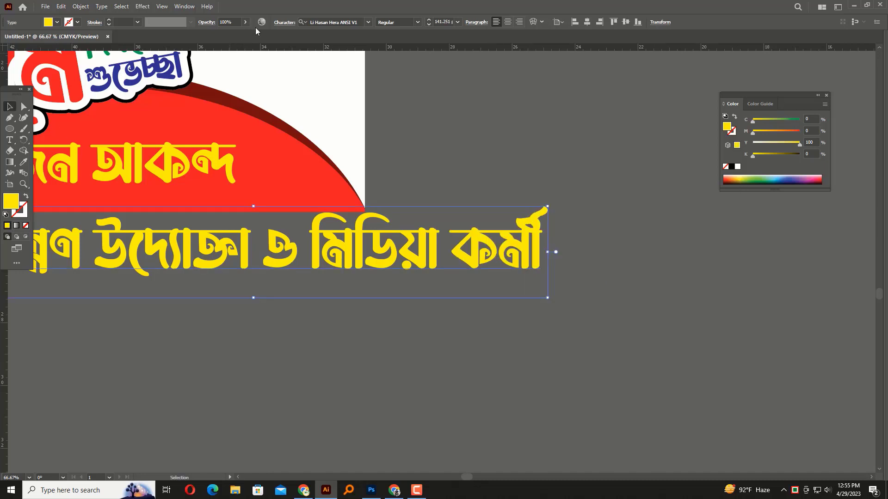
Step: Set the subtitle's font to SutonnyMJ Bold
{"action": "left_click", "coordinate": [321, 22]}
{"action": "key", "text": "Down"}
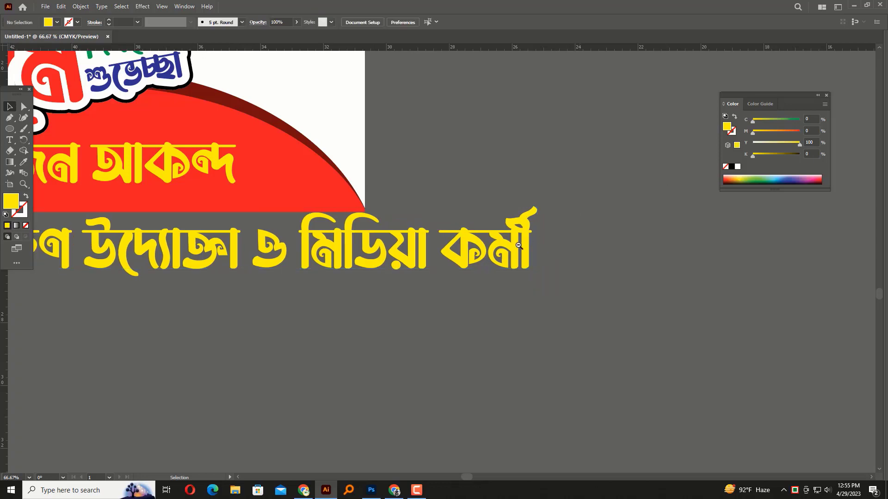
{"action": "scroll", "coordinate": [501, 277], "scroll_direction": "down", "scroll_amount": 3}
{"action": "left_click", "coordinate": [330, 23]}
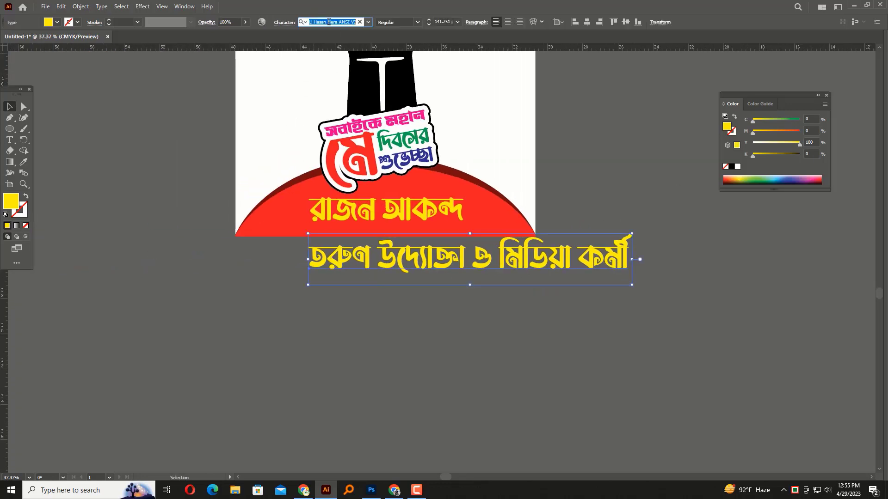
{"action": "type", "text": "suton"}
{"action": "key", "text": "Down"}
{"action": "key", "text": "Return"}
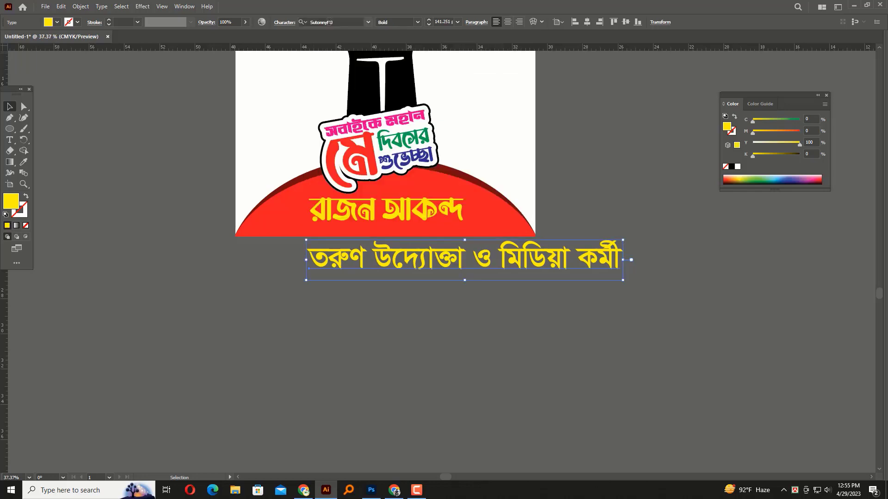
{"action": "key", "text": "shift+Tab"}
{"action": "left_click", "coordinate": [307, 226]}
{"action": "key", "text": "shift+Tab"}
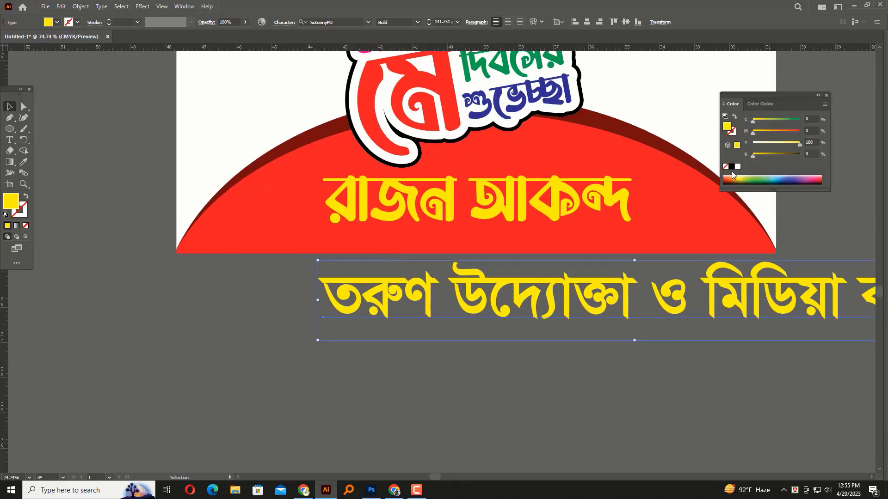
Step: Make the subtitle white and nudge the sticker and the name slightly higher
{"action": "left_click", "coordinate": [738, 167]}
{"action": "left_click", "coordinate": [495, 211]}
{"action": "scroll", "coordinate": [463, 231], "scroll_direction": "up", "scroll_amount": 5}
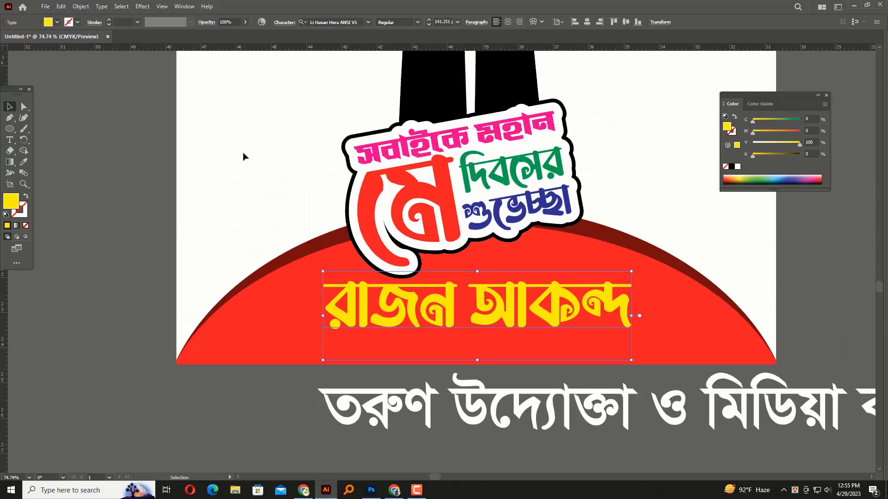
{"action": "left_click_drag", "start_coordinate": [287, 143], "coordinate": [332, 174]}
{"action": "left_click_drag", "start_coordinate": [359, 200], "coordinate": [376, 185]}
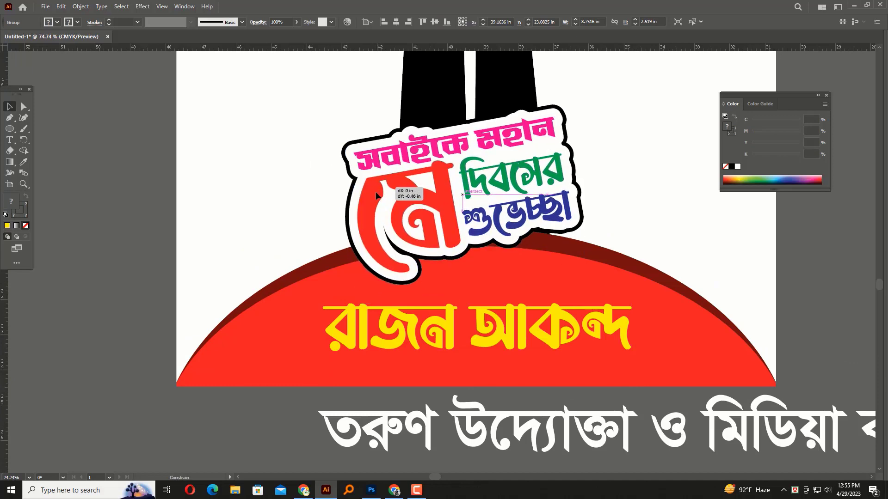
{"action": "left_click", "coordinate": [193, 313]}
{"action": "left_click_drag", "start_coordinate": [457, 317], "coordinate": [456, 306]}
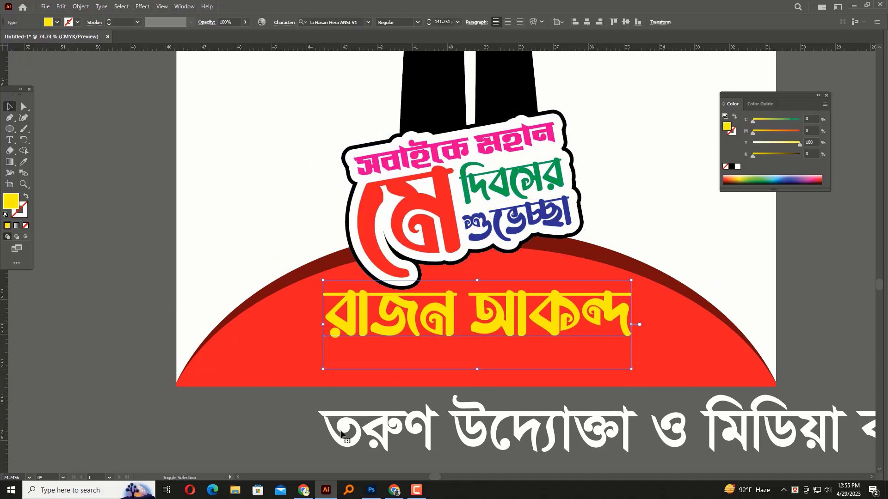
Step: Shrink the subtitle, centre it under the name on the red semicircle, and fit the poster in view
{"action": "left_click", "coordinate": [319, 433]}
{"action": "left_click_drag", "start_coordinate": [319, 433], "coordinate": [491, 435]}
{"action": "left_click_drag", "start_coordinate": [558, 438], "coordinate": [400, 371]}
{"action": "key", "text": "ctrl+0"}
{"action": "left_click", "coordinate": [768, 367]}
{"action": "scroll", "coordinate": [484, 242], "scroll_direction": "up", "scroll_amount": 3}
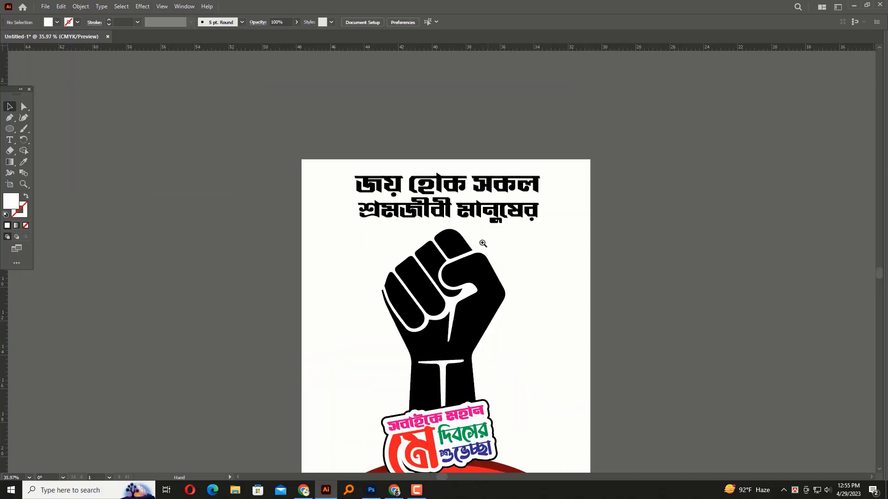
{"action": "left_click_drag", "start_coordinate": [484, 242], "coordinate": [489, 284]}
Step: Check the headline's colour settings at the top of the poster, then deselect it
{"action": "left_click", "coordinate": [489, 285]}
{"action": "key", "text": "F6"}
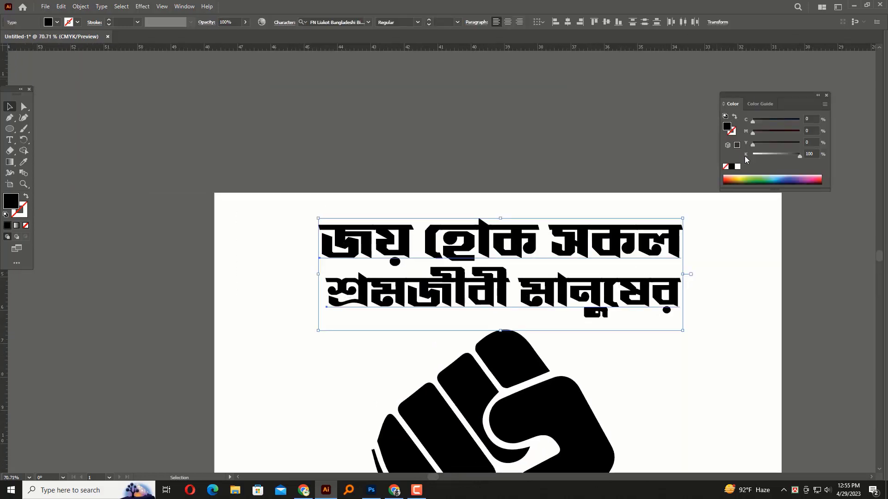
{"action": "left_click", "coordinate": [568, 165]}
{"action": "scroll", "coordinate": [554, 141], "scroll_direction": "down", "scroll_amount": 5}
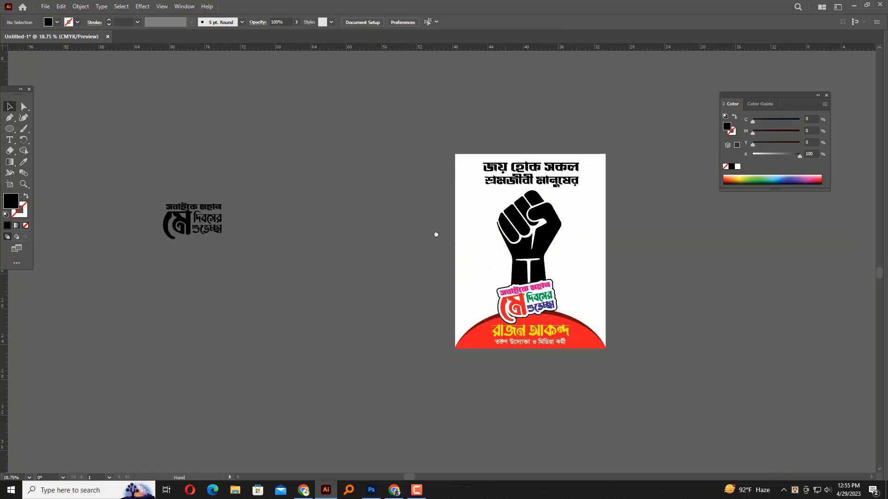
{"action": "scroll", "coordinate": [599, 252], "scroll_direction": "up", "scroll_amount": 2}
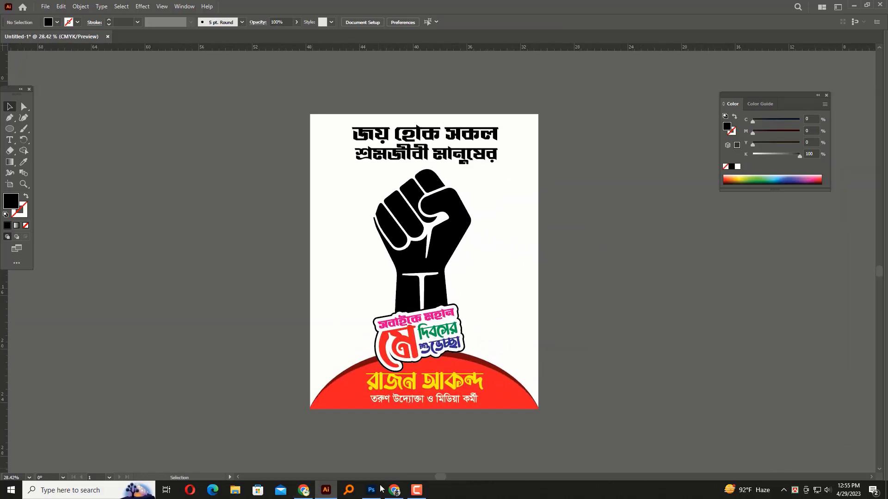
{"action": "left_click", "coordinate": [371, 491]}
Step: Create a new CMYK document 17 × 22 inches at 100 ppi
{"action": "left_click", "coordinate": [638, 162]}
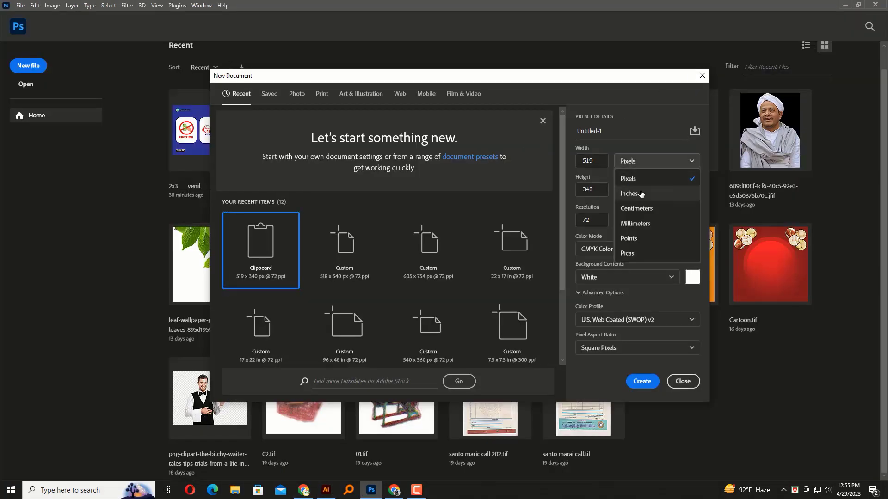
{"action": "left_click", "coordinate": [641, 195]}
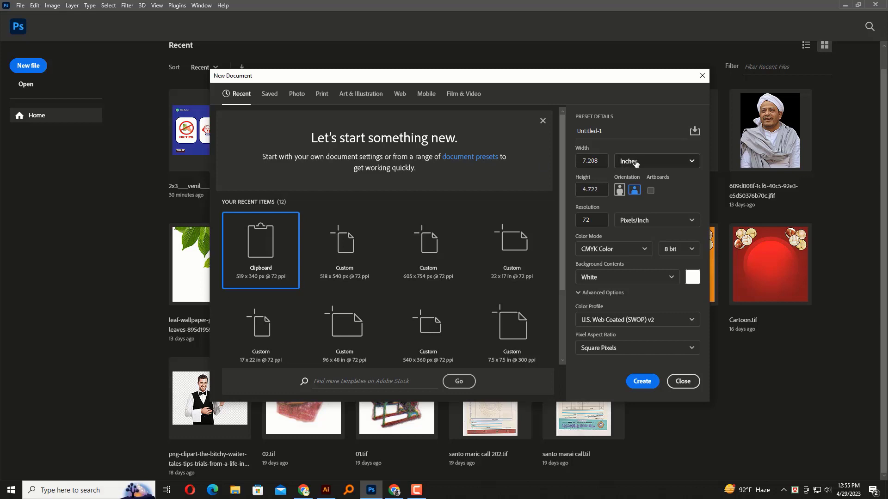
{"action": "type", "text": "17"}
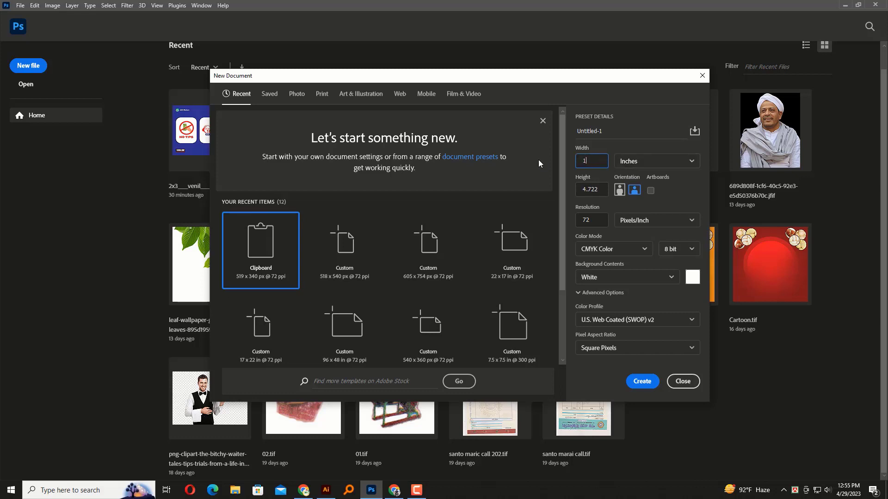
{"action": "key", "text": "Tab"}
{"action": "type", "text": "22"}
{"action": "key", "text": "Tab"}
{"action": "type", "text": "100"}
{"action": "key", "text": "Tab"}
{"action": "key", "text": "Tab"}
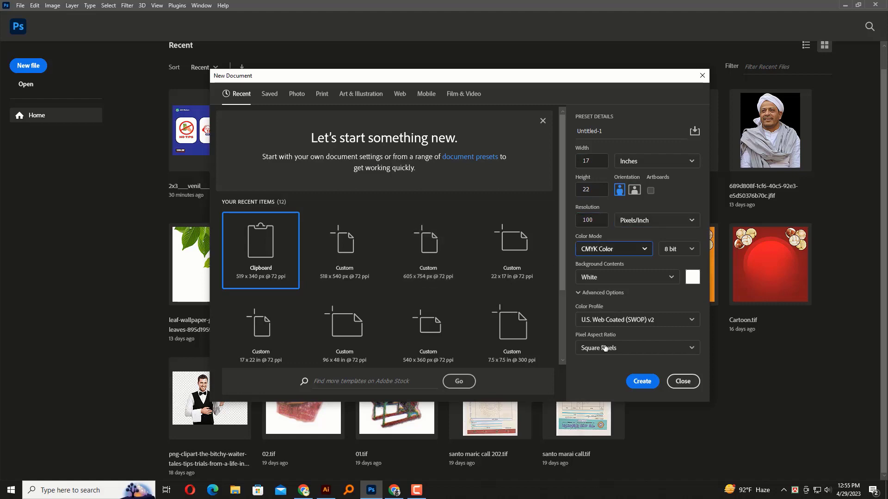
{"action": "left_click", "coordinate": [642, 382]}
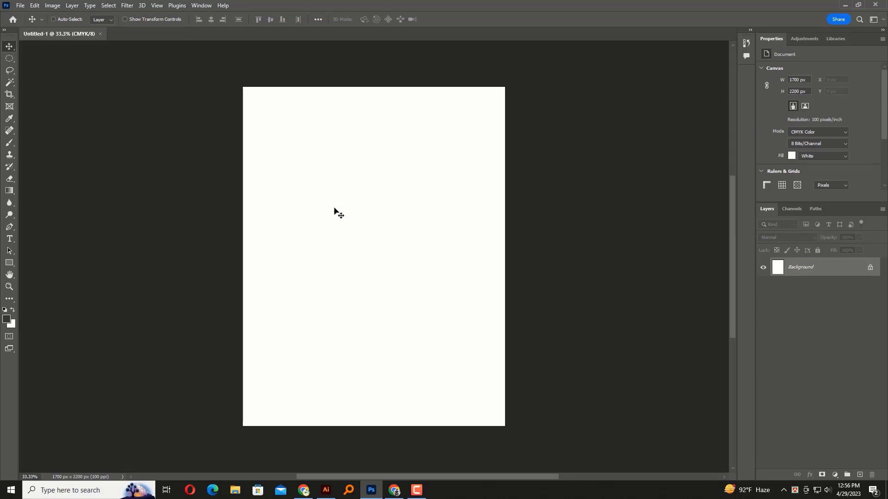
Step: Unlock 333.jpg's Background as Layer 0 and drag the texture into Untitled-1
{"action": "key", "text": "ctrl+minus"}
{"action": "key", "text": "ctrl+plus"}
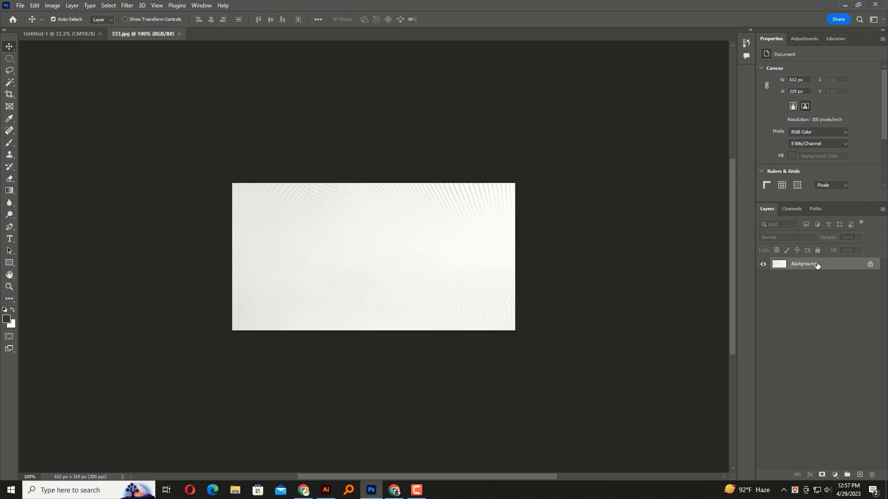
{"action": "double_click", "coordinate": [817, 264]}
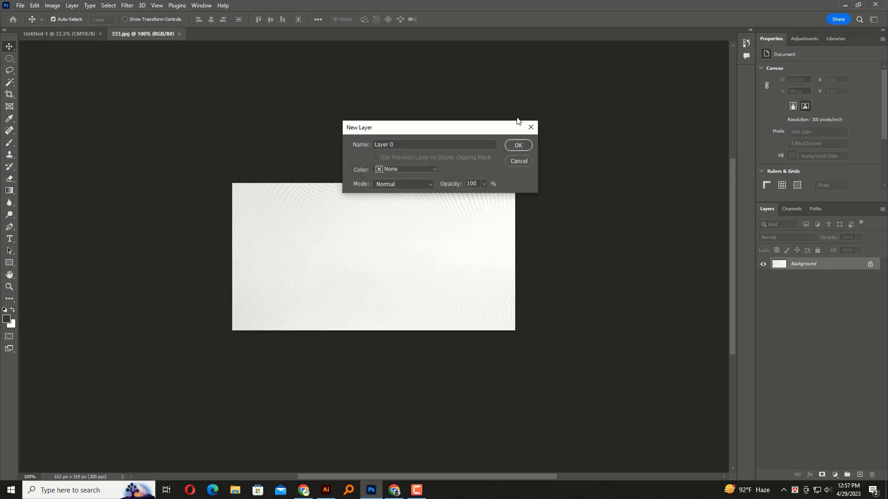
{"action": "left_click", "coordinate": [518, 145]}
{"action": "left_click_drag", "start_coordinate": [489, 206], "coordinate": [301, 127]}
Step: Rotate the texture 90° and scale it up over the canvas
{"action": "key", "text": "ctrl+t"}
{"action": "left_click_drag", "start_coordinate": [394, 89], "coordinate": [368, 273]}
{"action": "left_click_drag", "start_coordinate": [323, 164], "coordinate": [411, 311]}
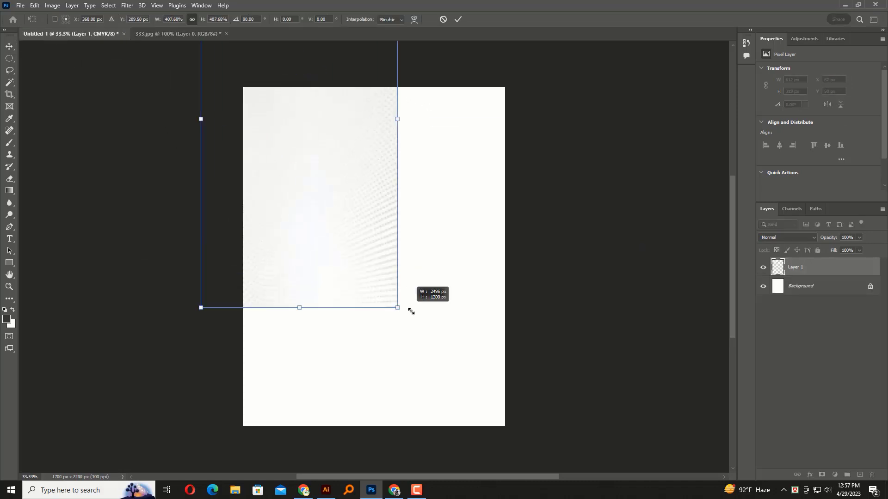
{"action": "left_click_drag", "start_coordinate": [354, 181], "coordinate": [400, 297]}
{"action": "left_click_drag", "start_coordinate": [448, 257], "coordinate": [506, 253]}
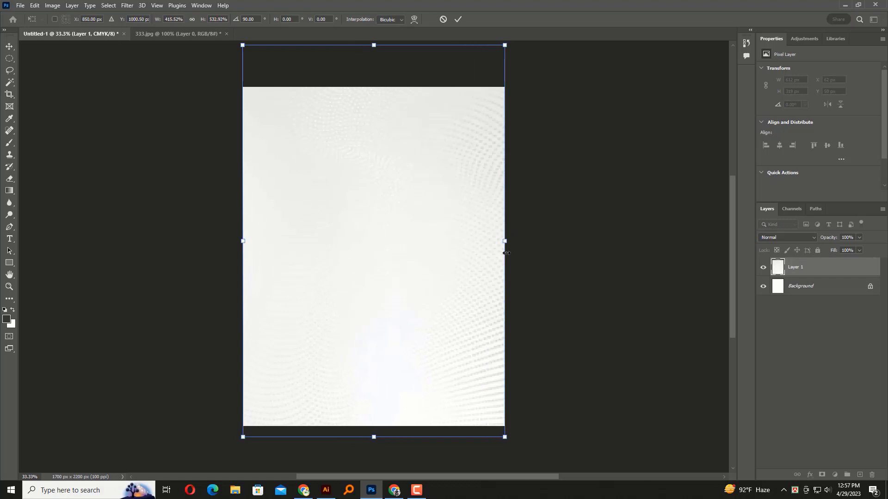
{"action": "key", "text": "Return"}
Step: Shift the texture down and widen it past the right edge to fill the canvas at 1836 × 2543 px
{"action": "key", "text": "ctrl+minus"}
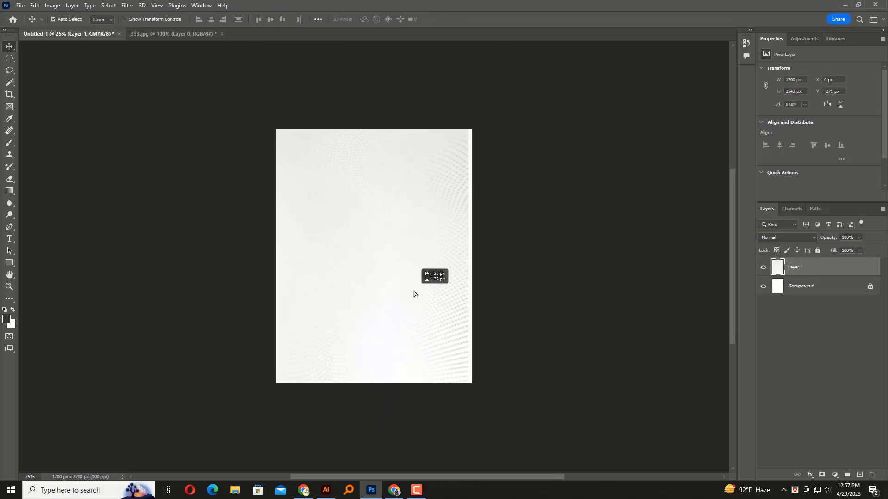
{"action": "left_click_drag", "start_coordinate": [415, 293], "coordinate": [419, 296]}
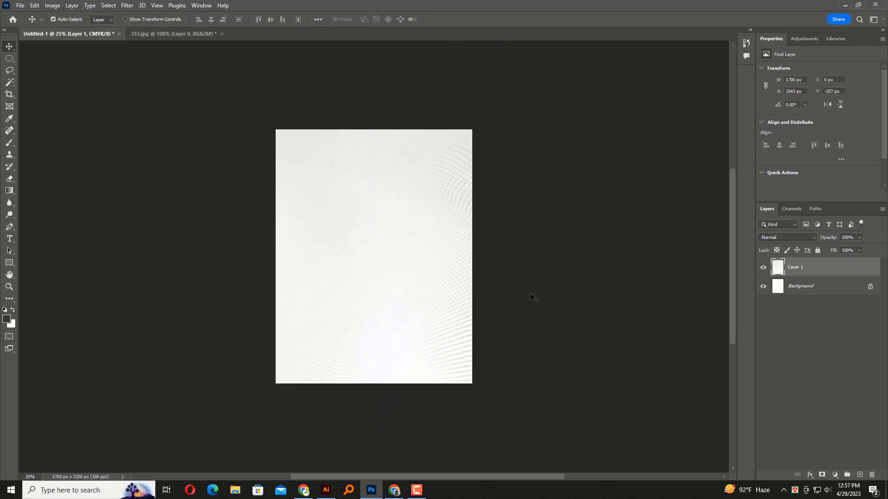
{"action": "key", "text": "ctrl+t"}
{"action": "left_click_drag", "start_coordinate": [477, 257], "coordinate": [485, 257]}
{"action": "key", "text": "Return"}
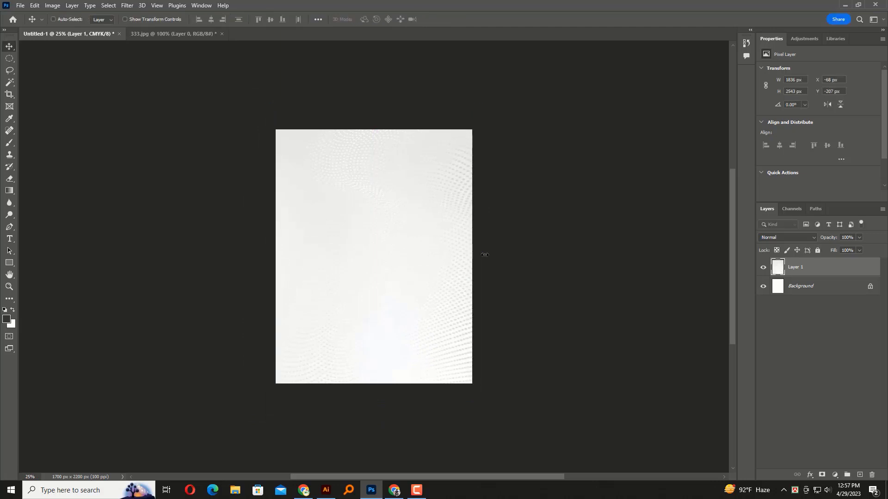
{"action": "key", "text": "ctrl+plus"}
{"action": "scroll", "coordinate": [381, 250], "scroll_direction": "down", "scroll_amount": 1}
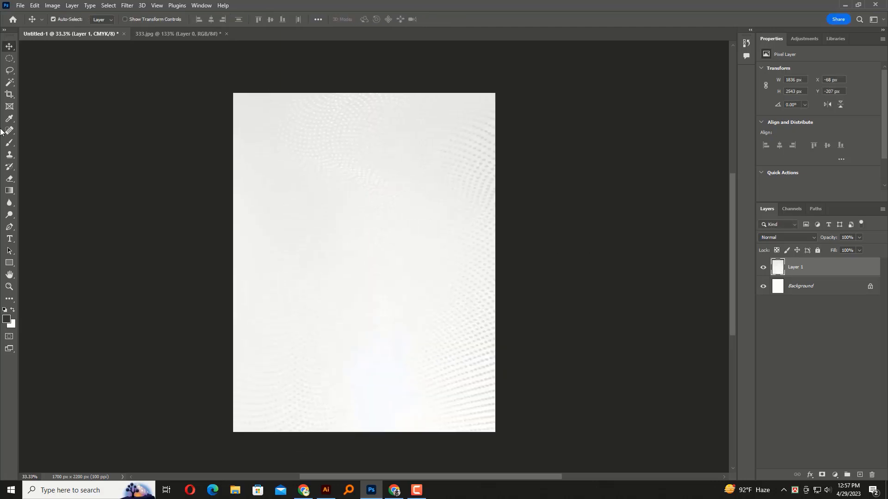
Step: Erase a test patch from the texture's centre with the Eraser
{"action": "left_click", "coordinate": [10, 179]}
{"action": "left_click", "coordinate": [366, 255]}
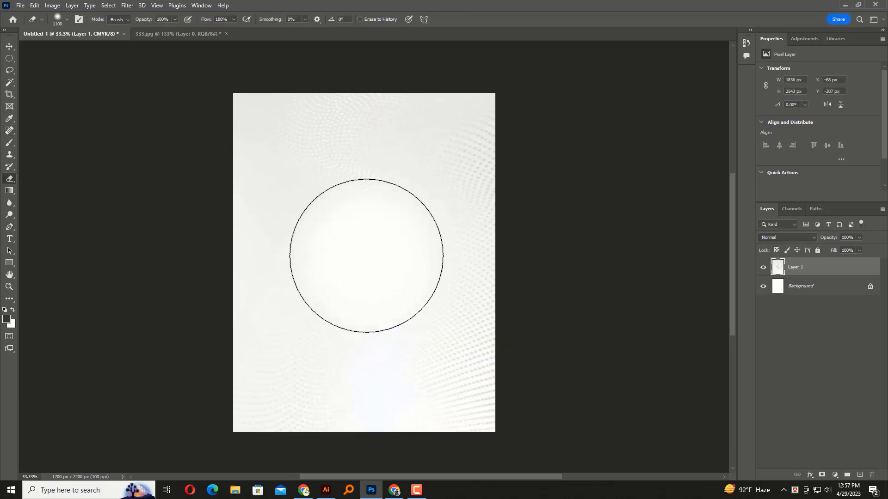
{"action": "left_click", "coordinate": [9, 46]}
{"action": "key", "text": "ctrl+minus"}
{"action": "key", "text": "ctrl+minus"}
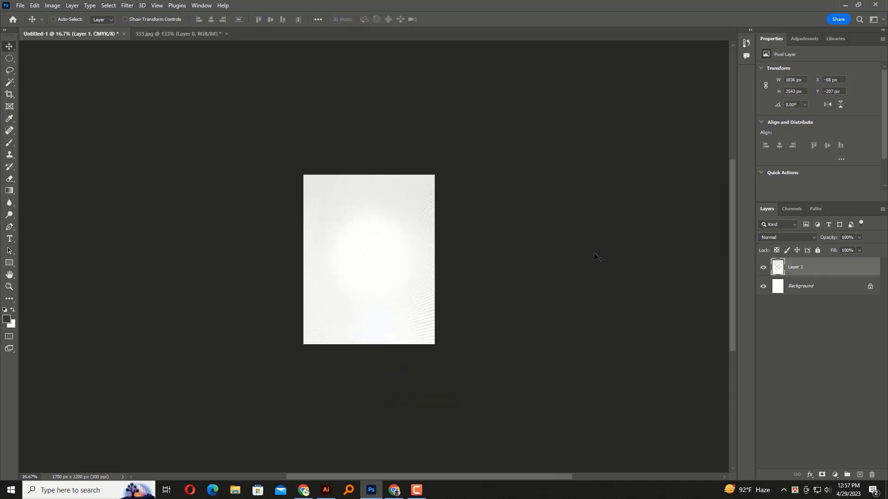
Step: Give the eraser a soft 1100 px brush and clear the texture across the poster's centre
{"action": "left_click", "coordinate": [10, 179]}
{"action": "left_click", "coordinate": [67, 20]}
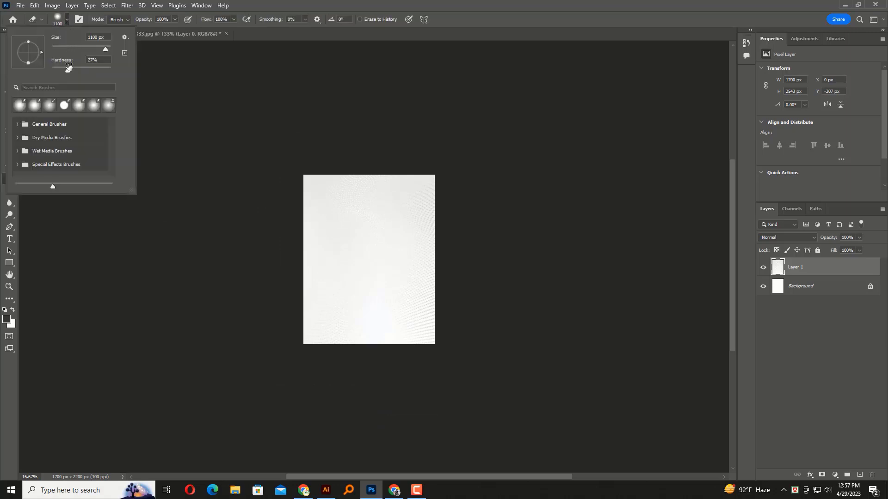
{"action": "left_click_drag", "start_coordinate": [60, 71], "coordinate": [54, 71]}
{"action": "left_click", "coordinate": [343, 261]}
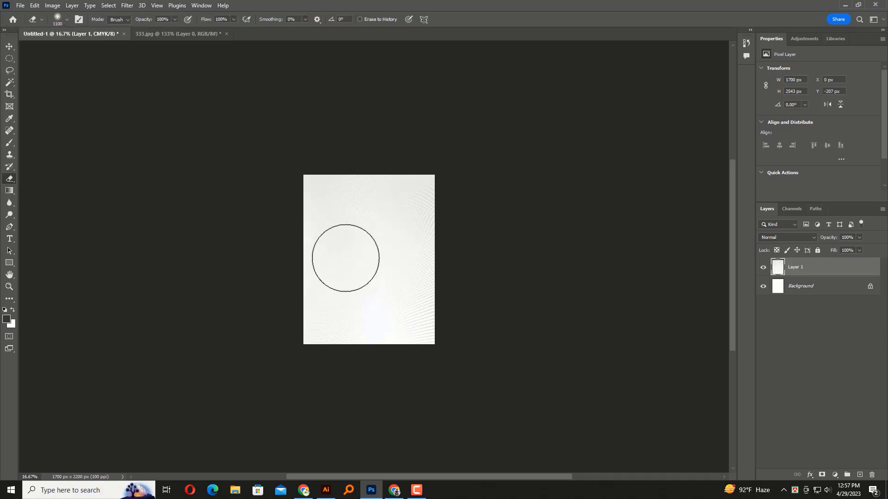
{"action": "left_click_drag", "start_coordinate": [370, 250], "coordinate": [370, 234]}
{"action": "key", "text": "ctrl+plus"}
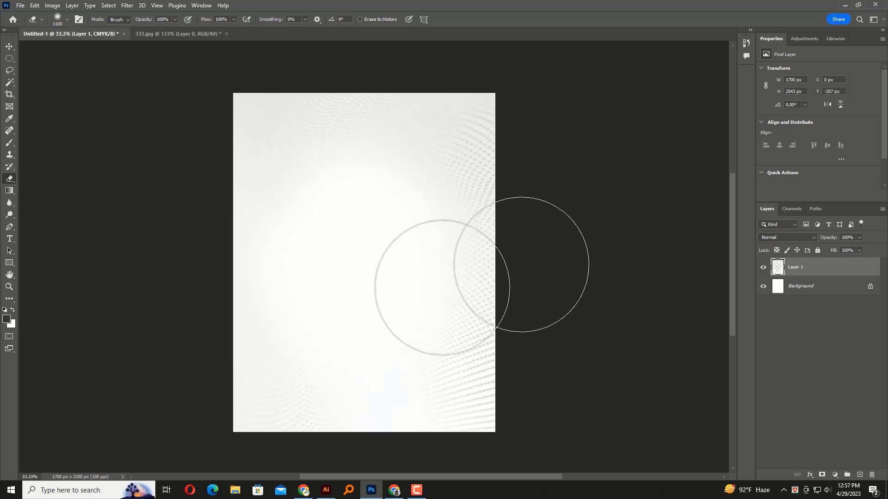
{"action": "left_click", "coordinate": [10, 46]}
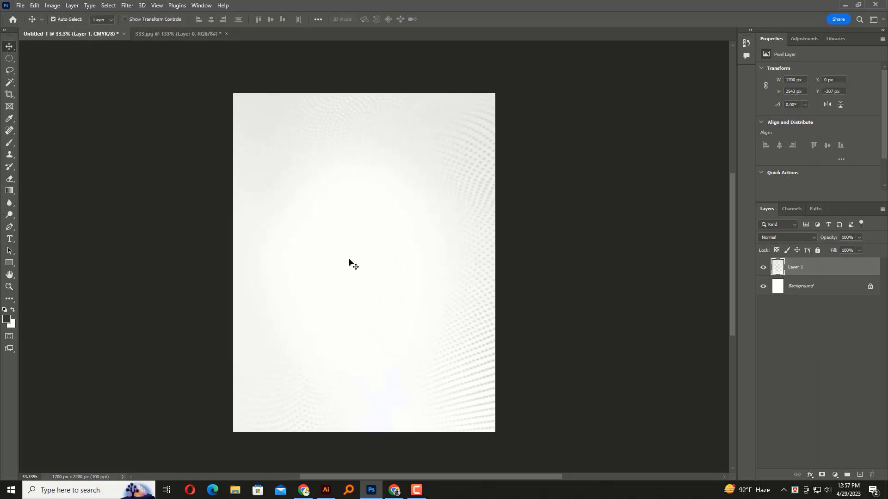
{"action": "scroll", "coordinate": [416, 304], "scroll_direction": "up", "scroll_amount": 1}
{"action": "scroll", "coordinate": [415, 320], "scroll_direction": "down", "scroll_amount": 1}
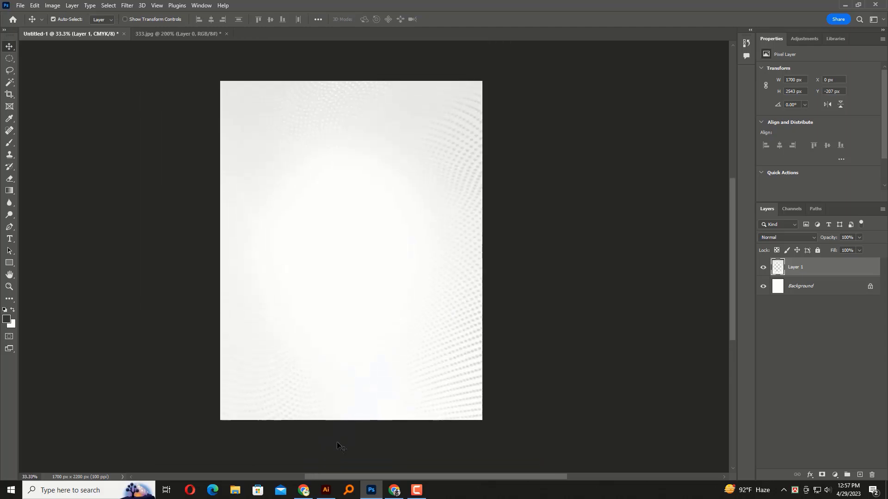
Step: Dismiss the Open dialog and choose File > Save to this computer rather than the cloud
{"action": "key", "text": "ctrl+o"}
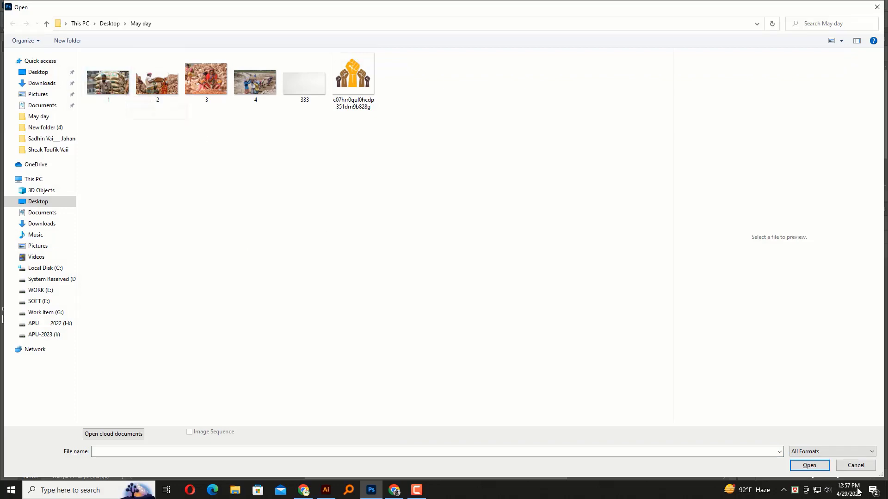
{"action": "left_click", "coordinate": [853, 468]}
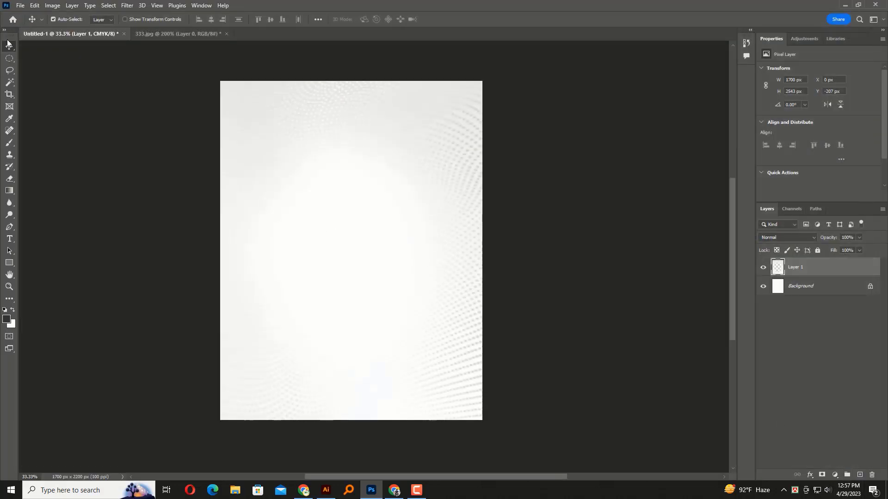
{"action": "left_click", "coordinate": [20, 6]}
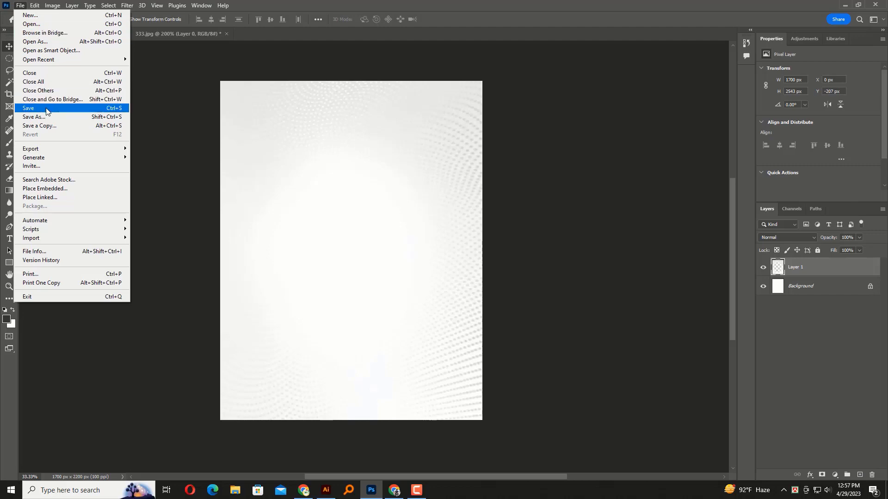
{"action": "left_click", "coordinate": [28, 108]}
{"action": "left_click", "coordinate": [488, 331]}
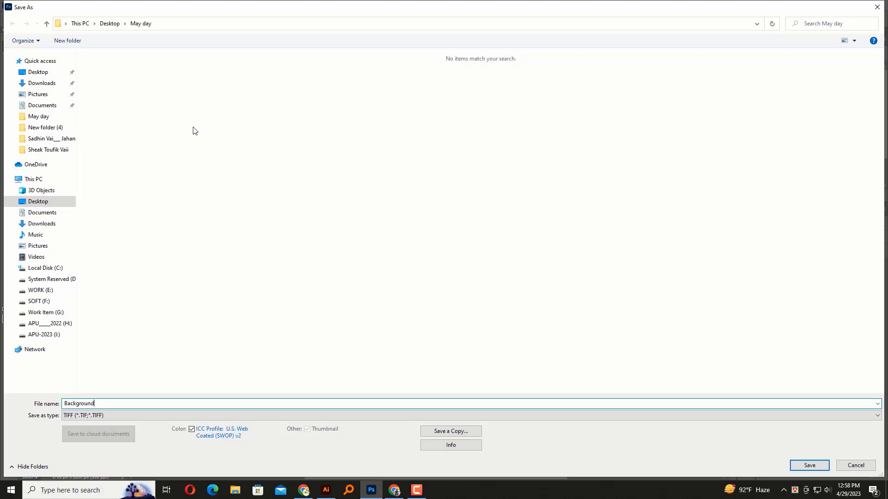
Step: Save the halftone background as the TIFF 'Background', accepting the TIFF options and layers warning
{"action": "key", "text": "Return"}
{"action": "left_click", "coordinate": [554, 123]}
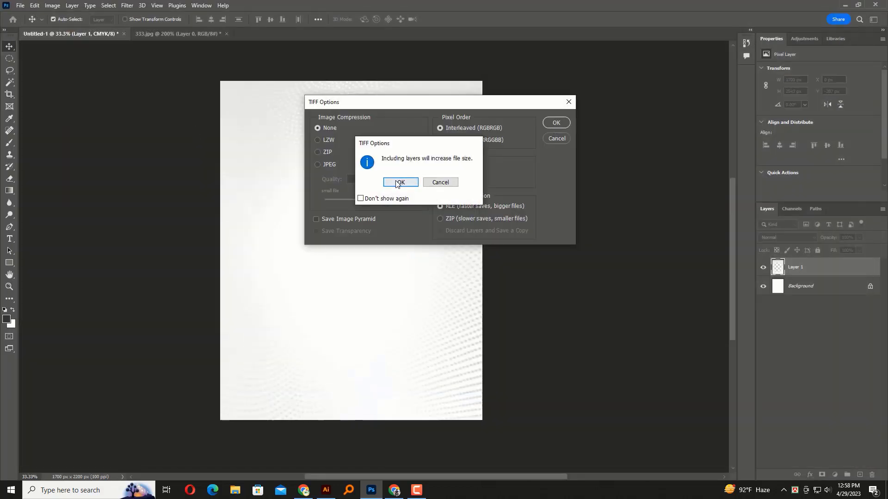
{"action": "left_click", "coordinate": [397, 183]}
{"action": "left_click", "coordinate": [326, 490]}
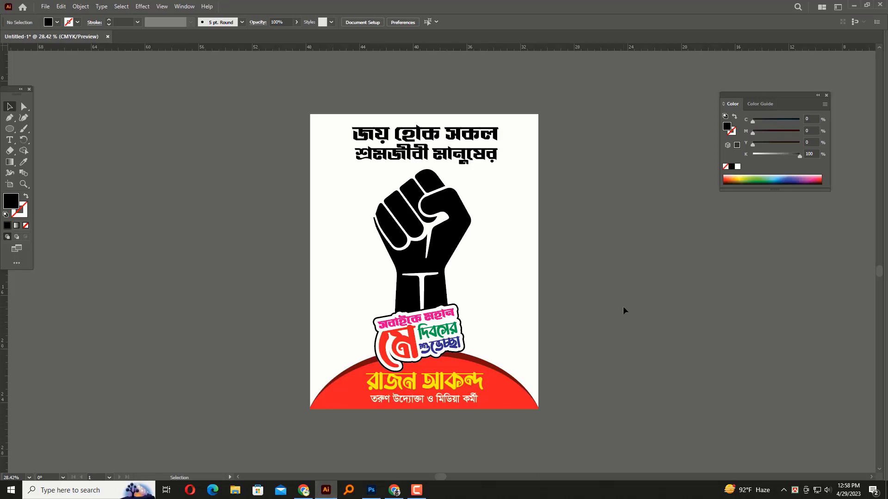
Step: Place Background.tif into the poster and drag it over the artboard
{"action": "left_click", "coordinate": [45, 6]}
{"action": "left_click", "coordinate": [30, 46]}
{"action": "left_click", "coordinate": [45, 6]}
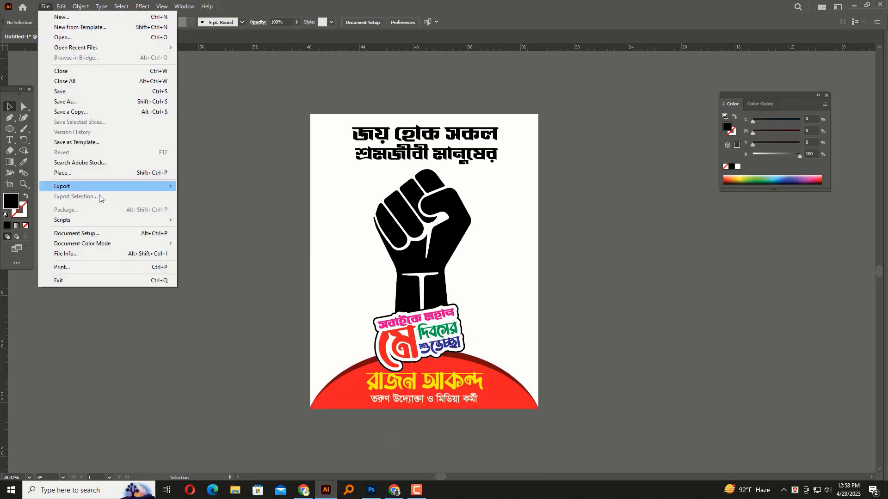
{"action": "left_click", "coordinate": [109, 181]}
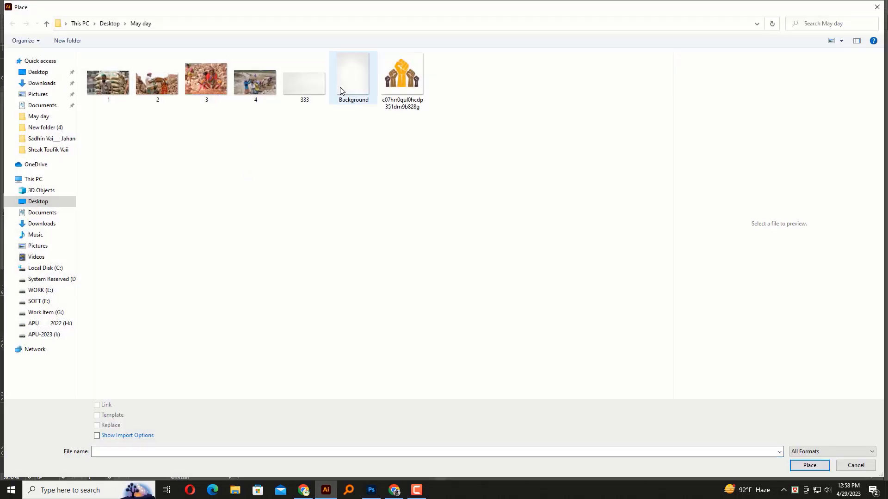
{"action": "left_click", "coordinate": [340, 86]}
{"action": "left_click", "coordinate": [799, 468]}
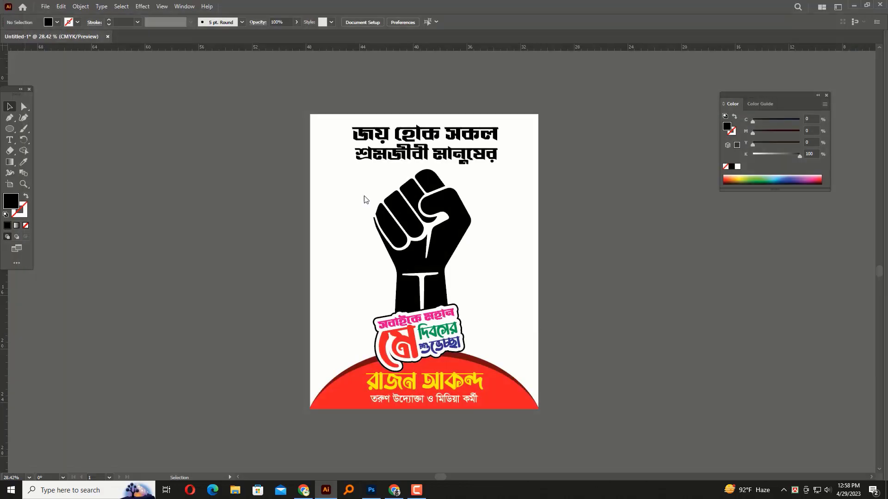
{"action": "left_click", "coordinate": [419, 234]}
{"action": "left_click_drag", "start_coordinate": [418, 234], "coordinate": [381, 179]}
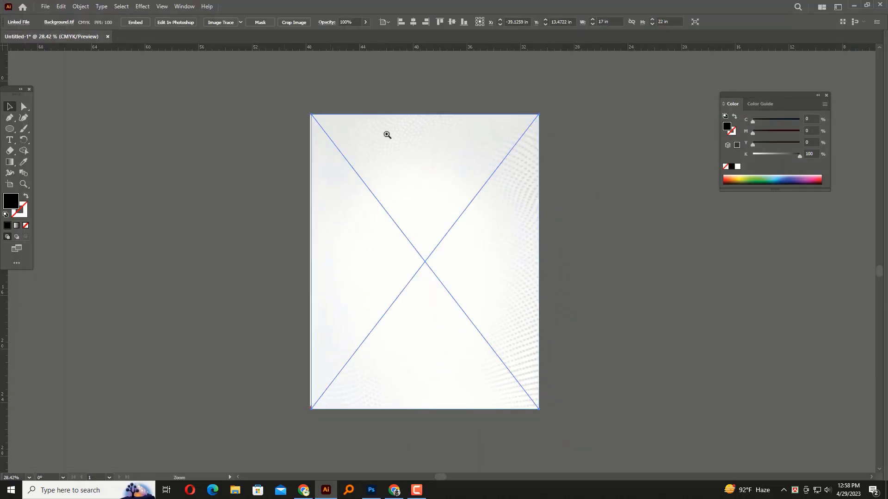
Step: Align the Background image with the artboard corner and clear the white rectangle covering it
{"action": "scroll", "coordinate": [461, 263], "scroll_direction": "up", "scroll_amount": 10}
{"action": "left_click_drag", "start_coordinate": [478, 354], "coordinate": [465, 353]}
{"action": "key", "text": "ctrl+minus"}
{"action": "key", "text": "ctrl+minus"}
{"action": "key", "text": "ctrl+minus"}
{"action": "key", "text": "ctrl+minus"}
{"action": "key", "text": "ctrl+minus"}
{"action": "key", "text": "ctrl+minus"}
{"action": "key", "text": "ctrl+minus"}
{"action": "key", "text": "ctrl+minus"}
{"action": "key", "text": "ctrl+minus"}
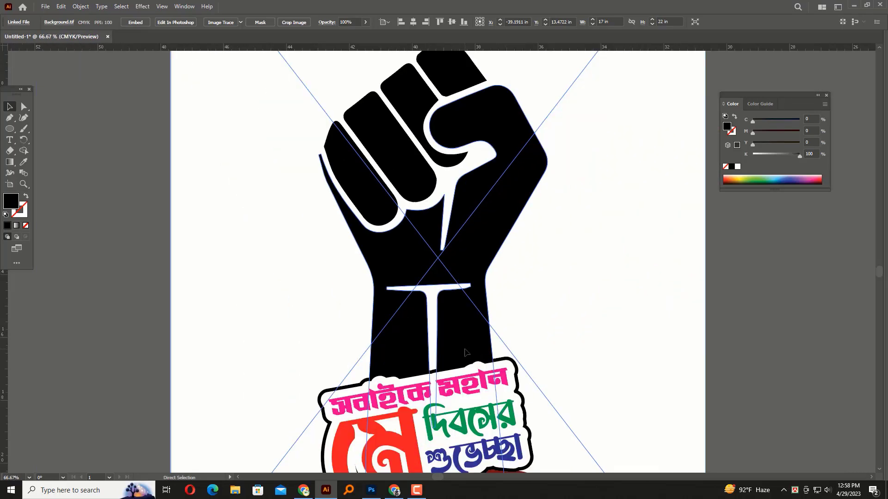
{"action": "key", "text": "ctrl+shift+a"}
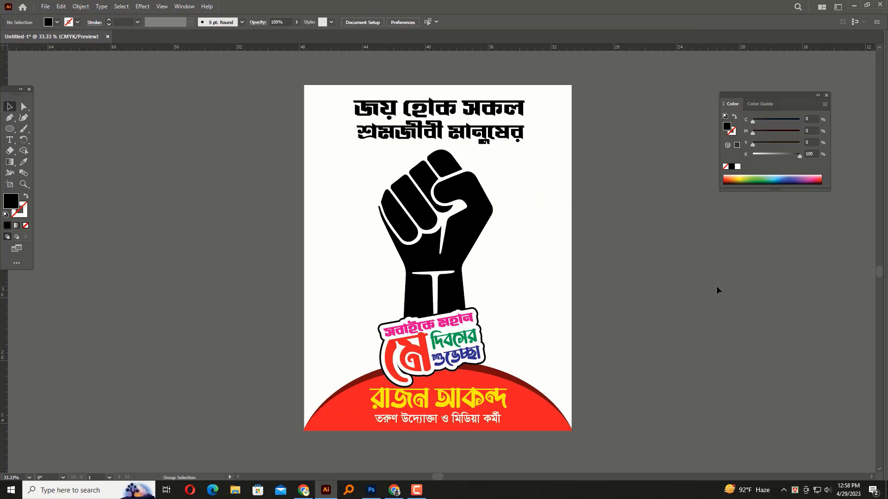
{"action": "left_click", "coordinate": [716, 286]}
{"action": "left_click", "coordinate": [689, 299]}
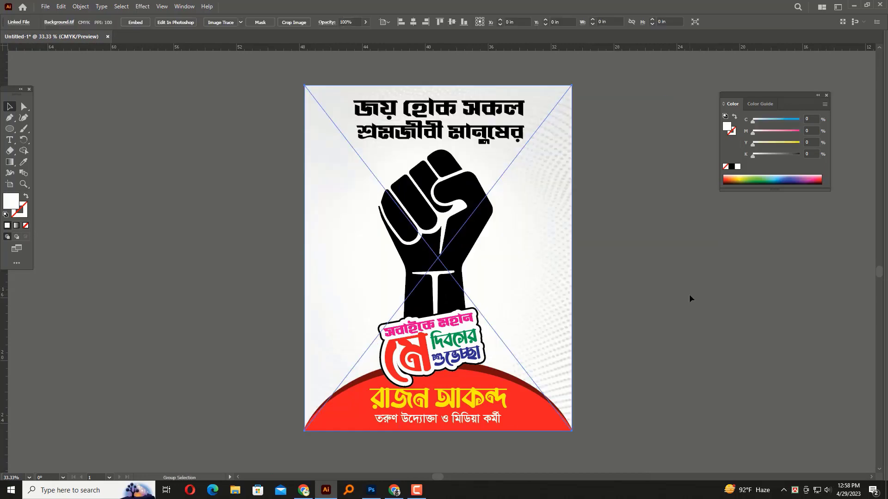
{"action": "scroll", "coordinate": [487, 253], "scroll_direction": "up", "scroll_amount": 2}
{"action": "scroll", "coordinate": [597, 326], "scroll_direction": "down", "scroll_amount": 2}
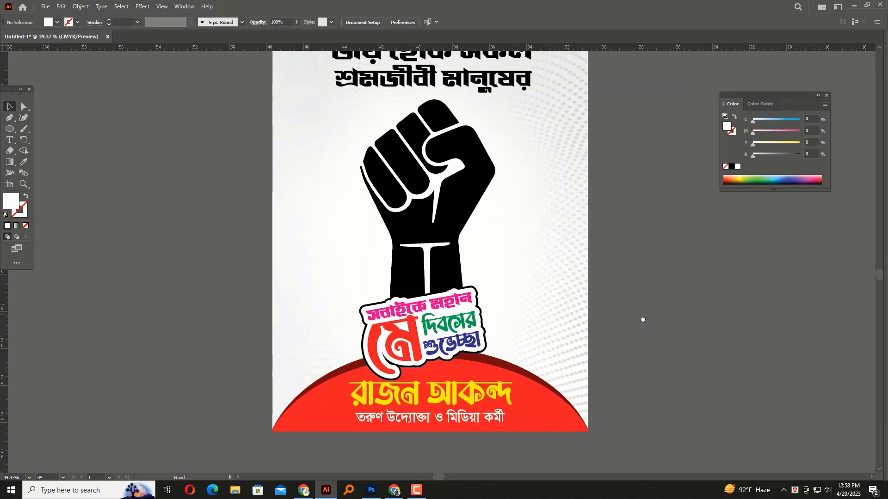
{"action": "left_click_drag", "start_coordinate": [540, 428], "coordinate": [541, 428]}
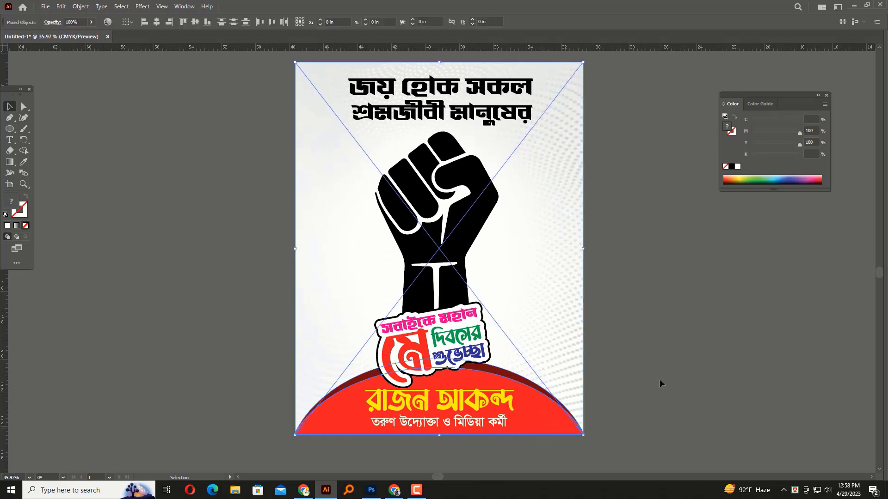
Step: Recolor the red semicircle dark green using the Color panel CMYK sliders
{"action": "left_click", "coordinate": [555, 416]}
{"action": "left_click_drag", "start_coordinate": [775, 131], "coordinate": [799, 119]}
{"action": "left_click_drag", "start_coordinate": [752, 144], "coordinate": [834, 154]}
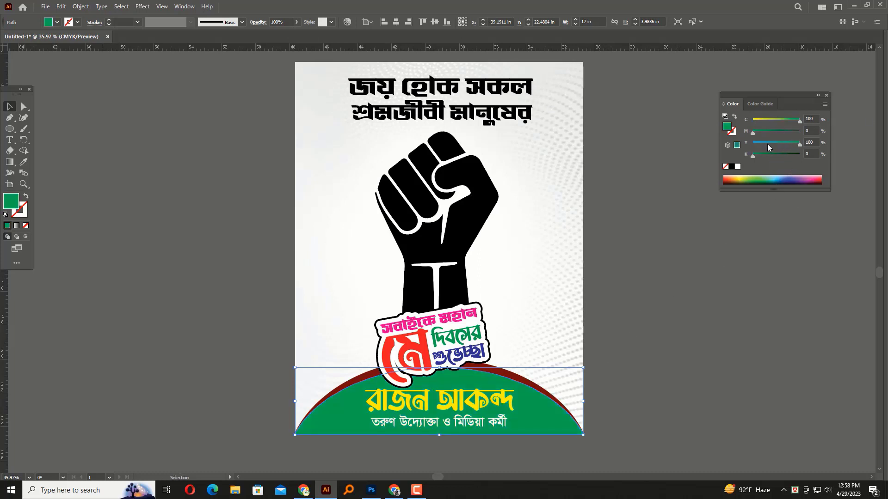
{"action": "left_click_drag", "start_coordinate": [752, 155], "coordinate": [765, 132]}
{"action": "scroll", "coordinate": [745, 262], "scroll_direction": "up", "scroll_amount": 2}
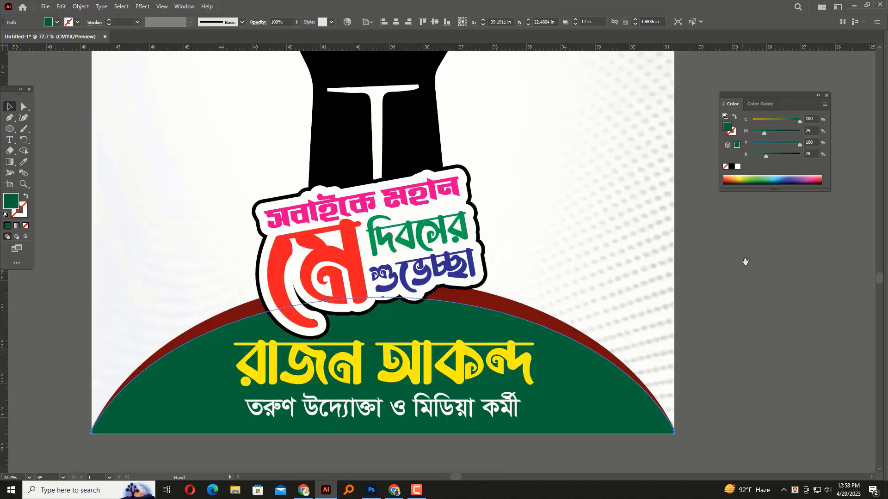
{"action": "left_click_drag", "start_coordinate": [745, 261], "coordinate": [750, 252]}
Step: Turn the dark red rim behind the semicircle the same dark green
{"action": "left_click", "coordinate": [555, 309]}
{"action": "left_click_drag", "start_coordinate": [755, 160], "coordinate": [777, 155]}
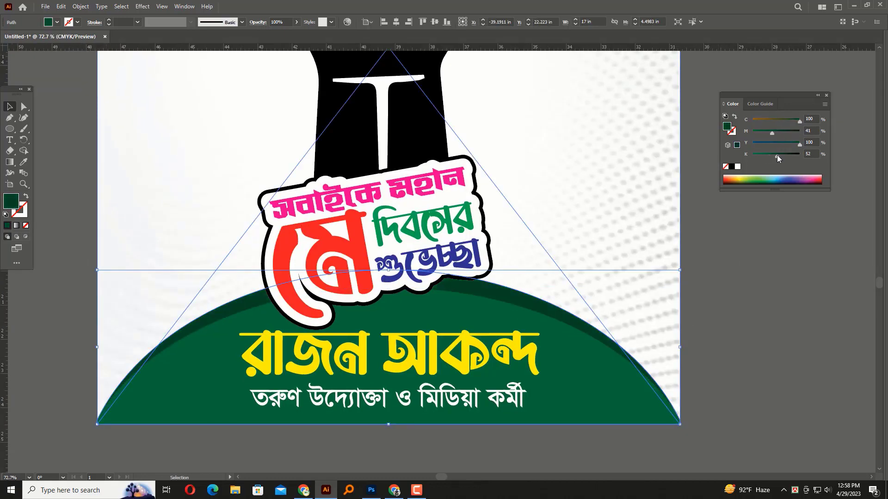
{"action": "left_click", "coordinate": [787, 263]}
{"action": "key", "text": "ctrl+minus"}
{"action": "key", "text": "ctrl+minus"}
{"action": "key", "text": "ctrl+minus"}
{"action": "key", "text": "shift+Tab"}
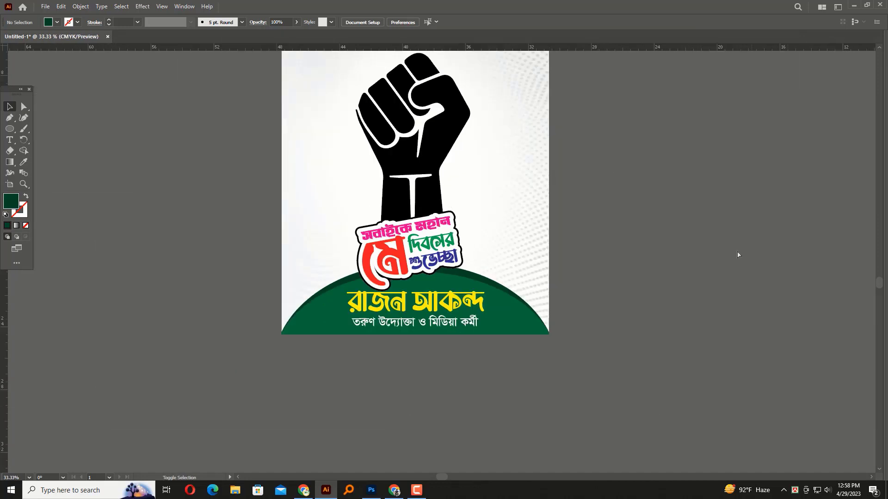
{"action": "scroll", "coordinate": [696, 217], "scroll_direction": "down", "scroll_amount": 2, "text": "alt"}
{"action": "left_click_drag", "start_coordinate": [657, 187], "coordinate": [661, 269]}
{"action": "left_click", "coordinate": [564, 291]}
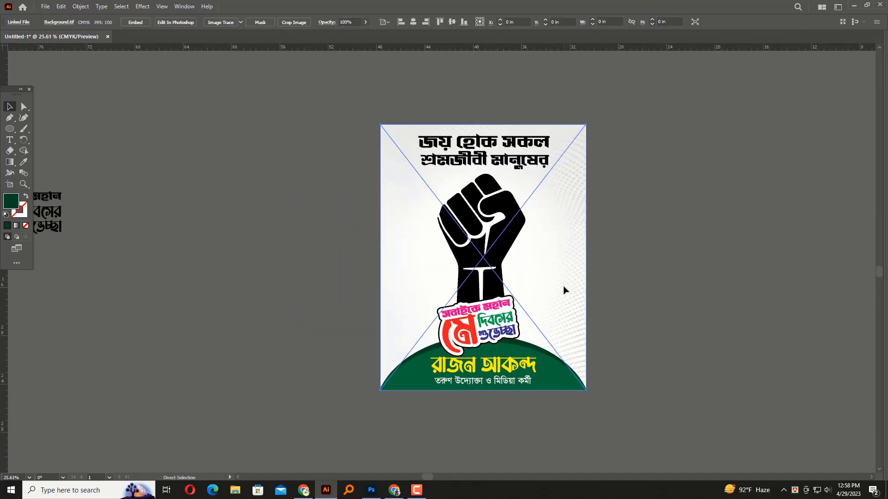
{"action": "scroll", "coordinate": [615, 248], "scroll_direction": "up", "scroll_amount": 2}
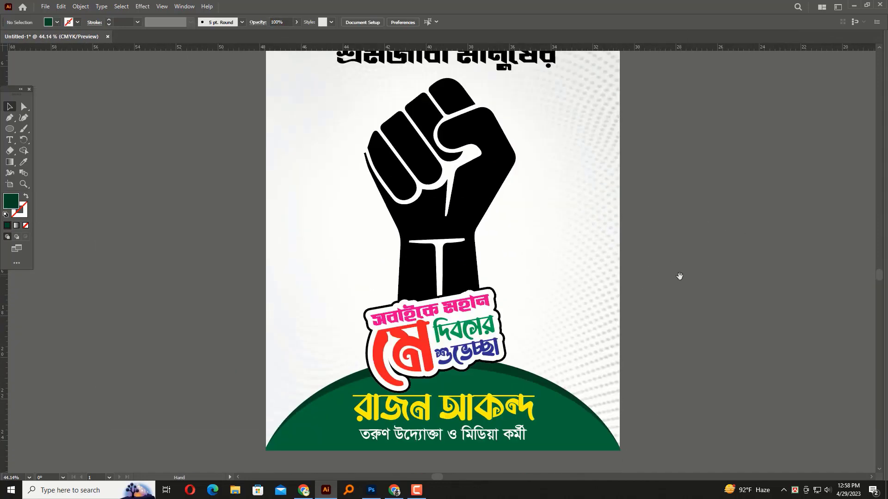
{"action": "left_click_drag", "start_coordinate": [678, 276], "coordinate": [721, 274]}
{"action": "scroll", "coordinate": [756, 267], "scroll_direction": "down", "scroll_amount": 1, "text": "alt"}
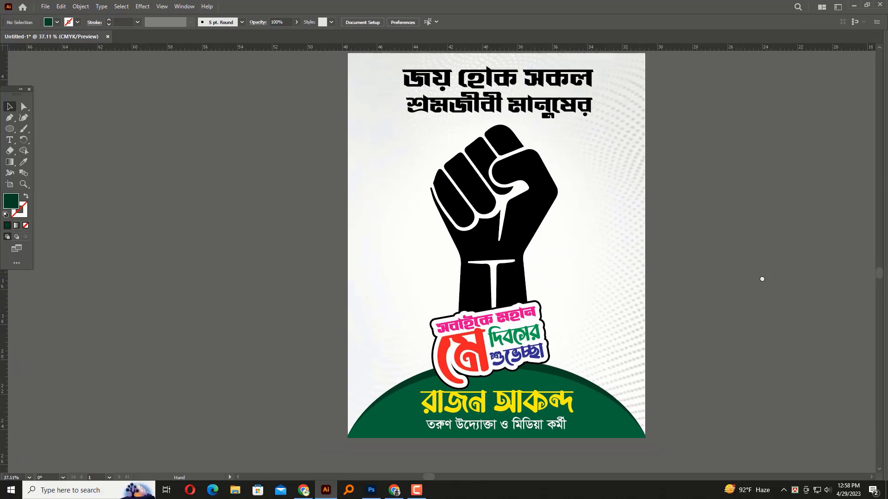
Step: Open 1.jpg from the May day folder and paste the sack-carrier photo into the poster document
{"action": "left_click", "coordinate": [44, 7]}
{"action": "left_click", "coordinate": [90, 45]}
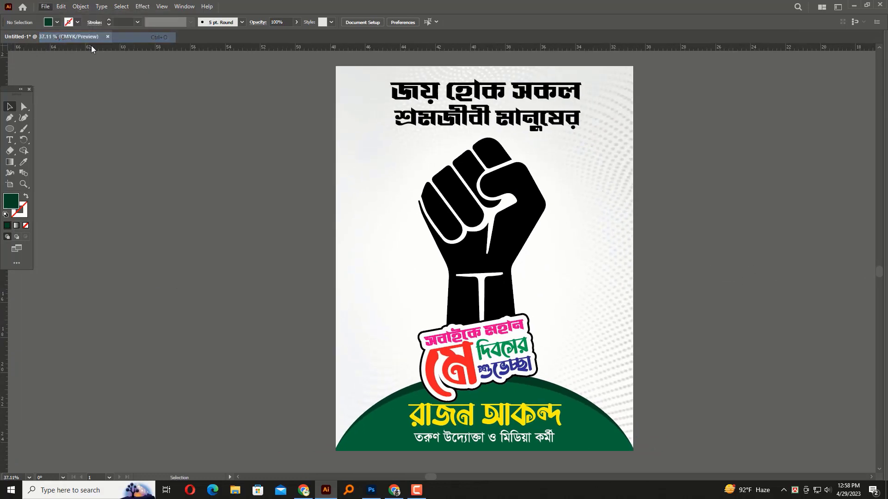
{"action": "left_click", "coordinate": [101, 90]}
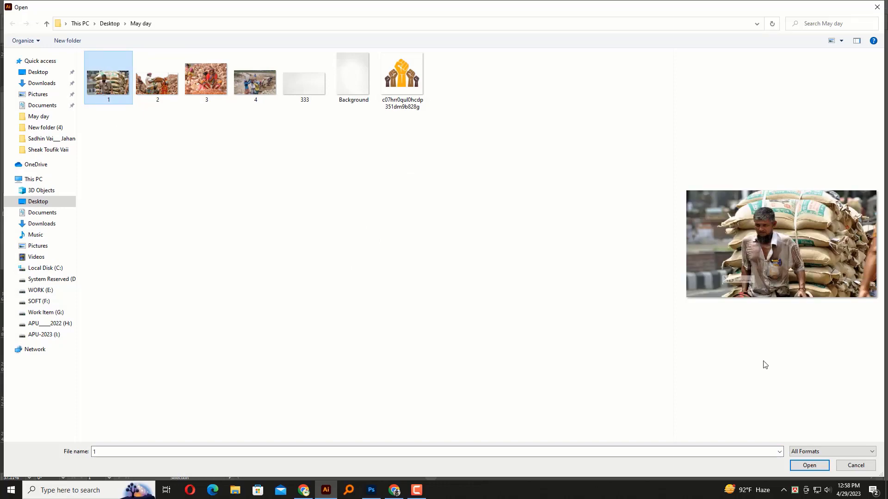
{"action": "left_click", "coordinate": [809, 465]}
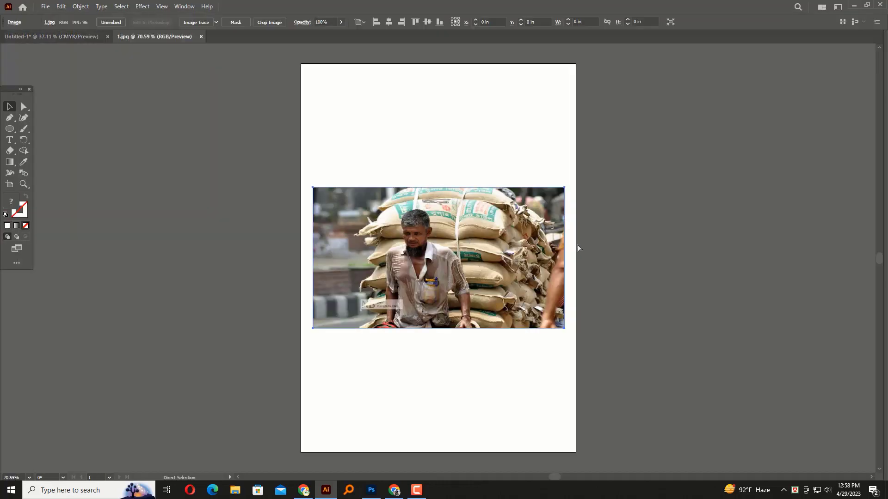
{"action": "key", "text": "ctrl+w"}
{"action": "key", "text": "n"}
{"action": "scroll", "coordinate": [560, 264], "scroll_direction": "left", "scroll_amount": 5}
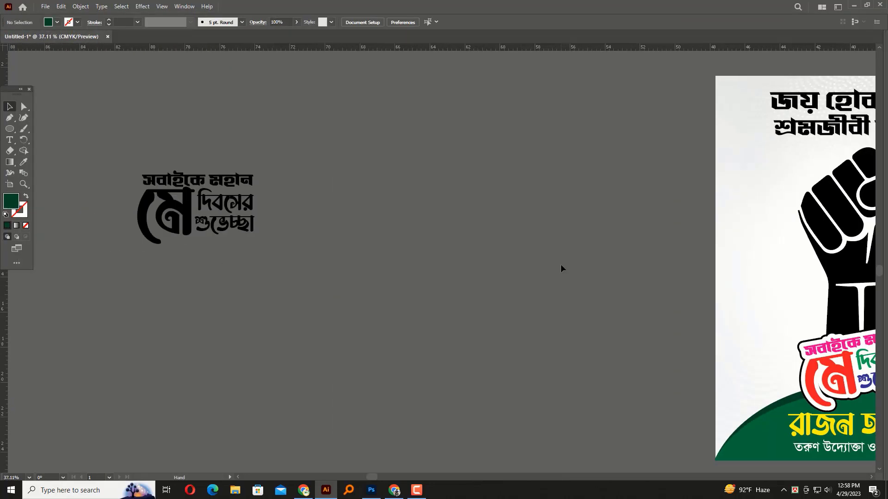
{"action": "key", "text": "ctrl+v"}
{"action": "scroll", "coordinate": [553, 262], "scroll_direction": "up", "scroll_amount": 5}
{"action": "left_click", "coordinate": [702, 272]}
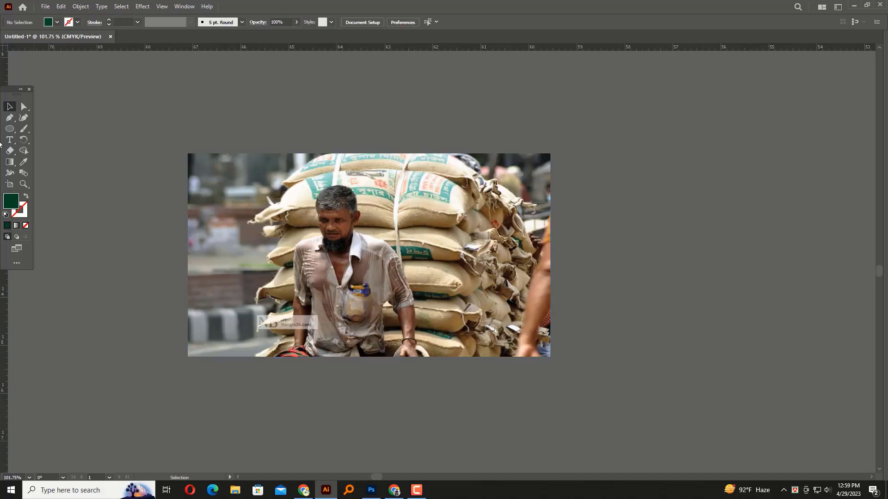
Step: Draw a dark green leaf shape and move it onto the photo, enlarged to about 4 inches
{"action": "left_click", "coordinate": [12, 132]}
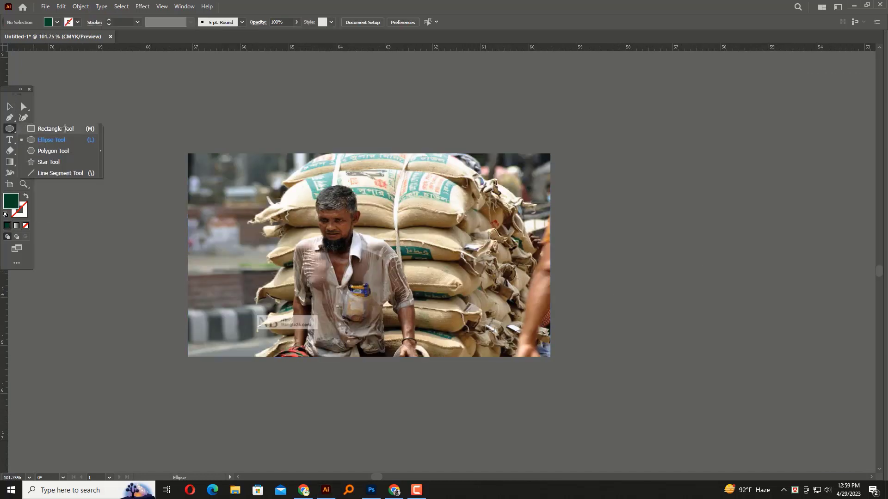
{"action": "left_click", "coordinate": [65, 130]}
{"action": "left_click_drag", "start_coordinate": [614, 199], "coordinate": [760, 345]}
{"action": "left_click", "coordinate": [24, 107]}
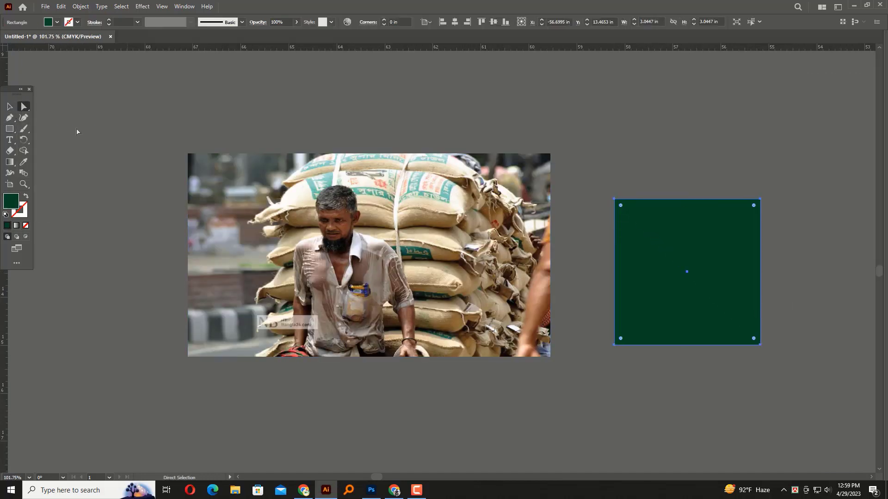
{"action": "left_click_drag", "start_coordinate": [785, 195], "coordinate": [711, 316]}
{"action": "left_click", "coordinate": [10, 106]}
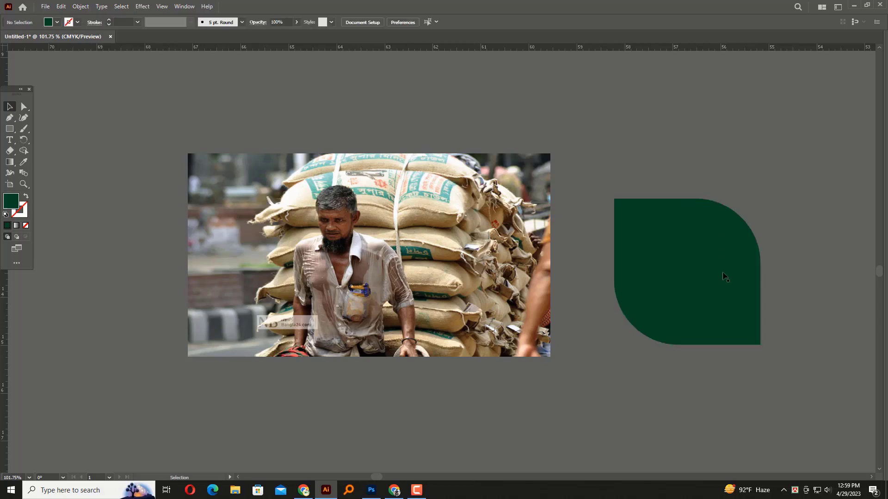
{"action": "left_click_drag", "start_coordinate": [721, 259], "coordinate": [492, 276]}
{"action": "left_click_drag", "start_coordinate": [423, 275], "coordinate": [420, 273]}
Step: Paste a copy of the leaf in back and clip the photo inside it, scaled to about 4.2 inches
{"action": "left_click", "coordinate": [62, 7]}
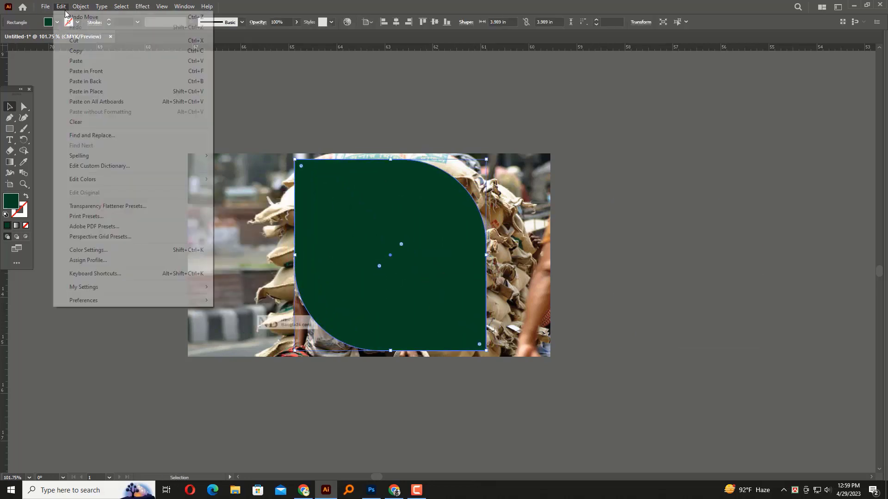
{"action": "left_click", "coordinate": [85, 50]}
{"action": "left_click", "coordinate": [62, 7]}
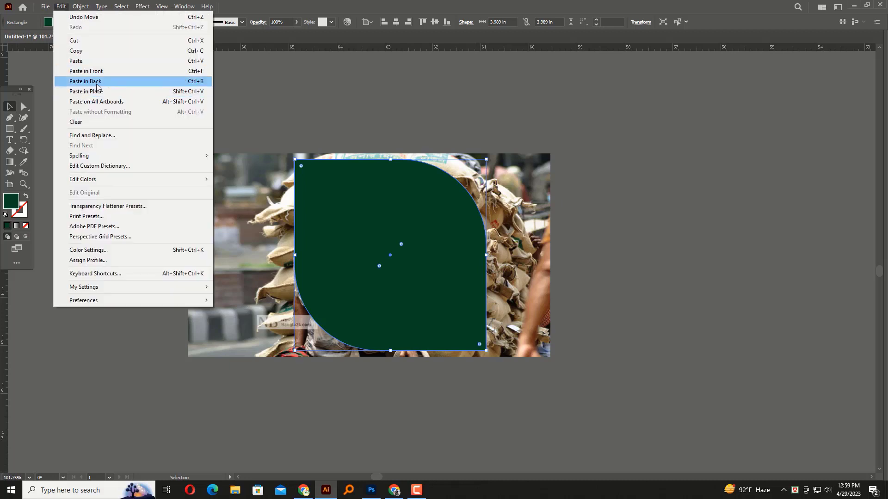
{"action": "left_click", "coordinate": [83, 81]}
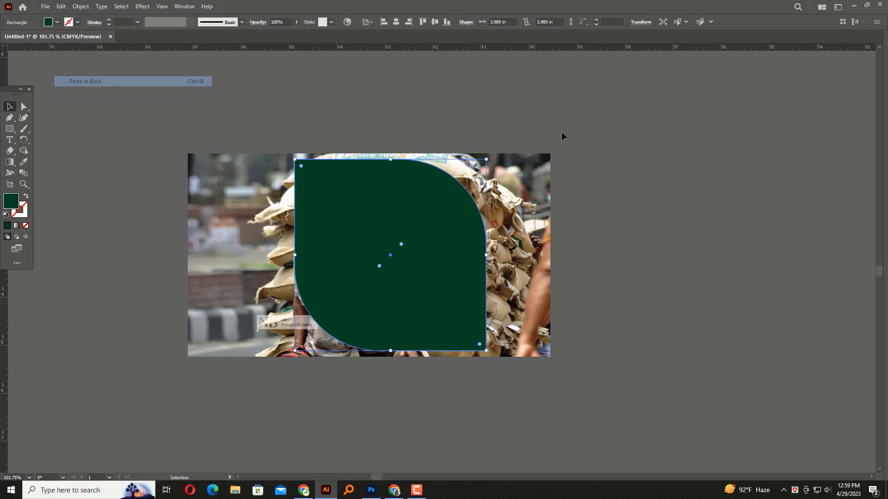
{"action": "left_click", "coordinate": [531, 164]}
{"action": "key", "text": "Delete"}
{"action": "left_click", "coordinate": [531, 164]}
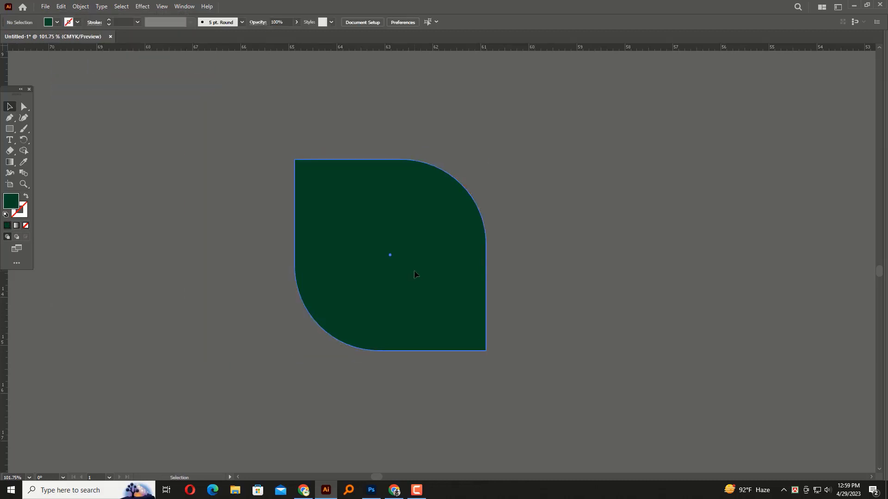
{"action": "left_click", "coordinate": [414, 274]}
{"action": "key", "text": "ctrl+v"}
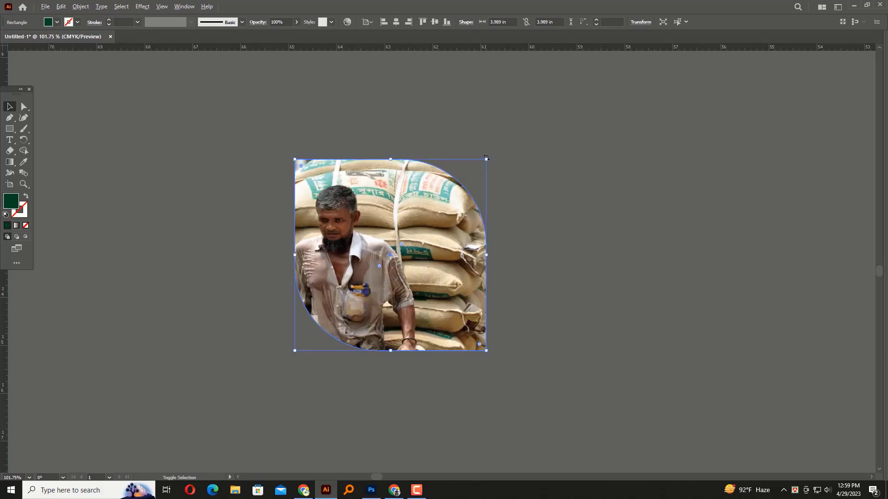
{"action": "left_click_drag", "start_coordinate": [486, 159], "coordinate": [502, 156]}
Step: Duplicate the leaf-framed photo beside the original
{"action": "scroll", "coordinate": [502, 156], "scroll_direction": "down", "scroll_amount": 5}
{"action": "scroll", "coordinate": [573, 328], "scroll_direction": "right", "scroll_amount": 3}
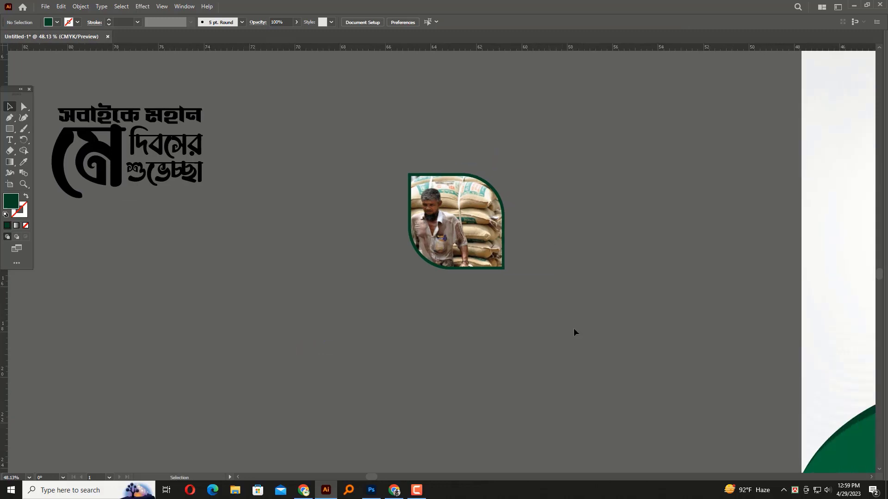
{"action": "left_click_drag", "start_coordinate": [460, 224], "coordinate": [581, 262]}
{"action": "left_click", "coordinate": [640, 178]}
{"action": "scroll", "coordinate": [640, 178], "scroll_direction": "up", "scroll_amount": 3}
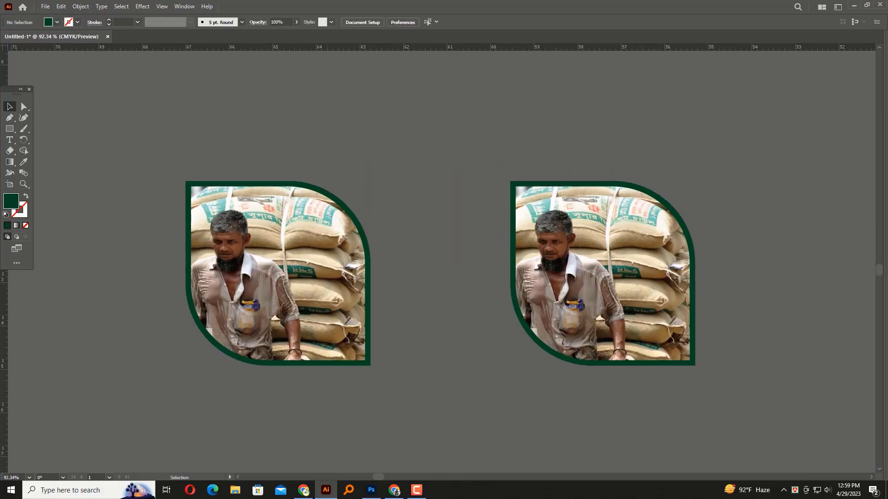
{"action": "left_click", "coordinate": [23, 107]}
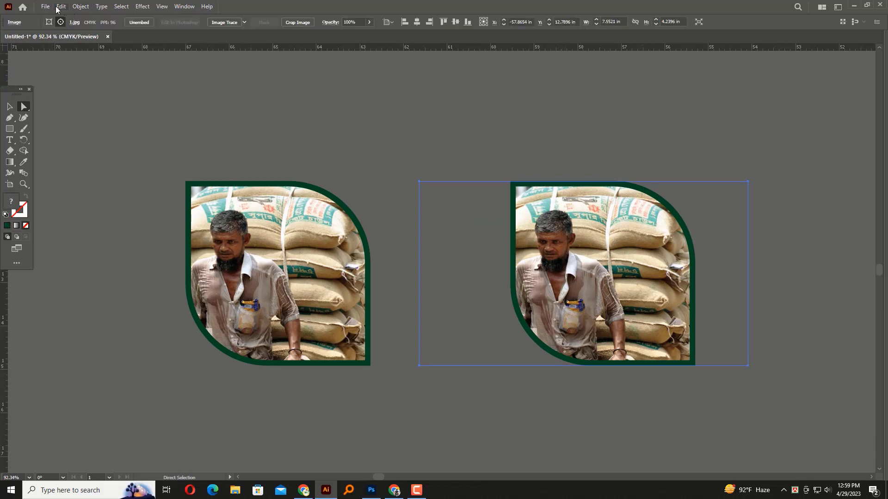
Step: Replace the right frame's photo with image 2 of basket carriers and embed it
{"action": "left_click", "coordinate": [45, 6]}
{"action": "left_click", "coordinate": [74, 173]}
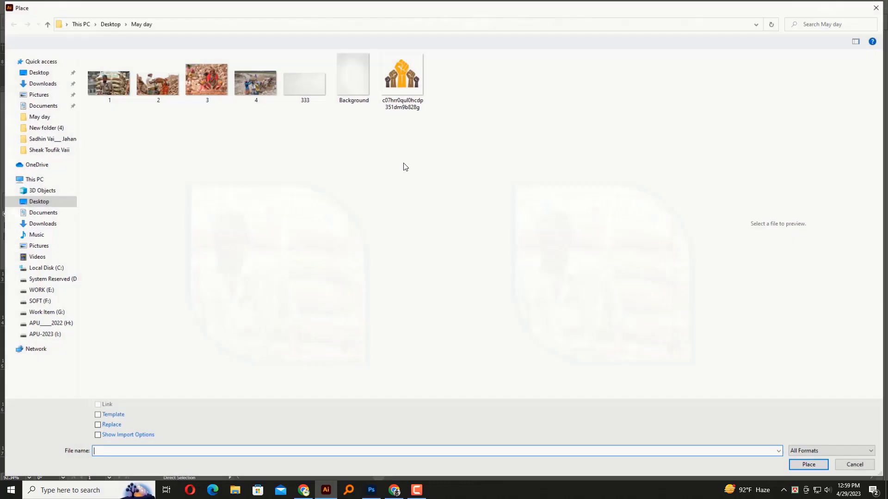
{"action": "left_click", "coordinate": [151, 94]}
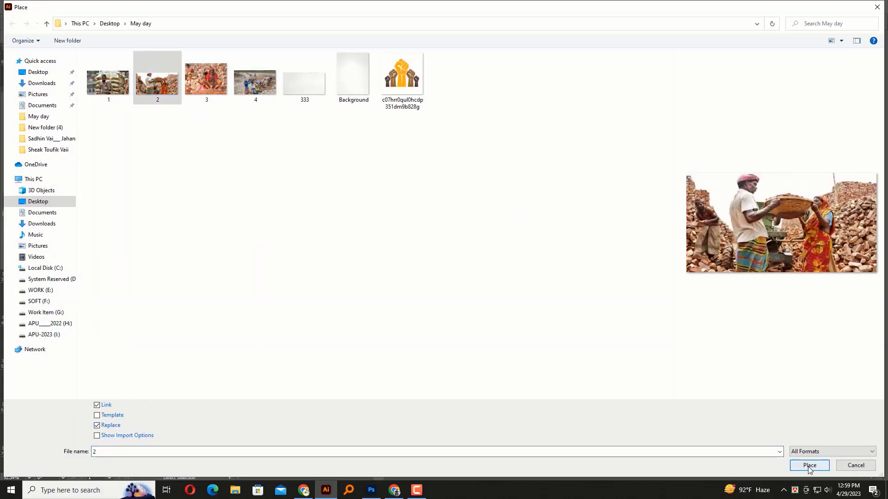
{"action": "left_click", "coordinate": [809, 466]}
{"action": "left_click_drag", "start_coordinate": [613, 262], "coordinate": [628, 261]}
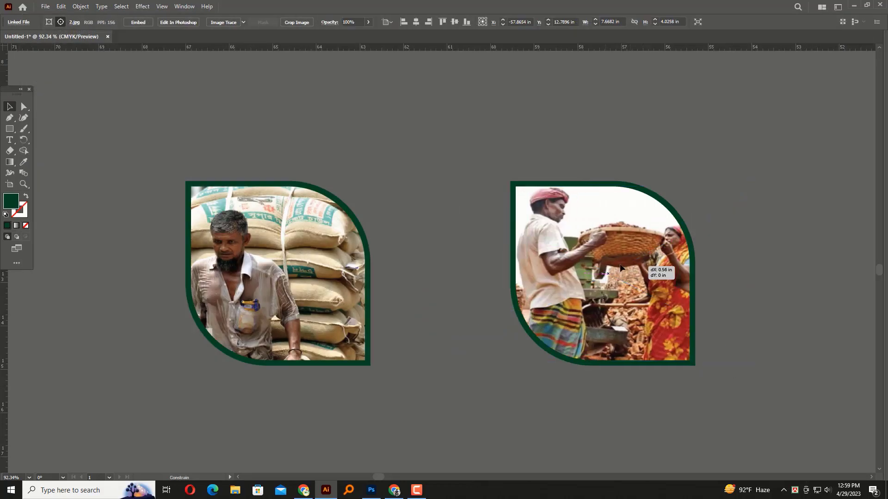
{"action": "left_click", "coordinate": [129, 23]}
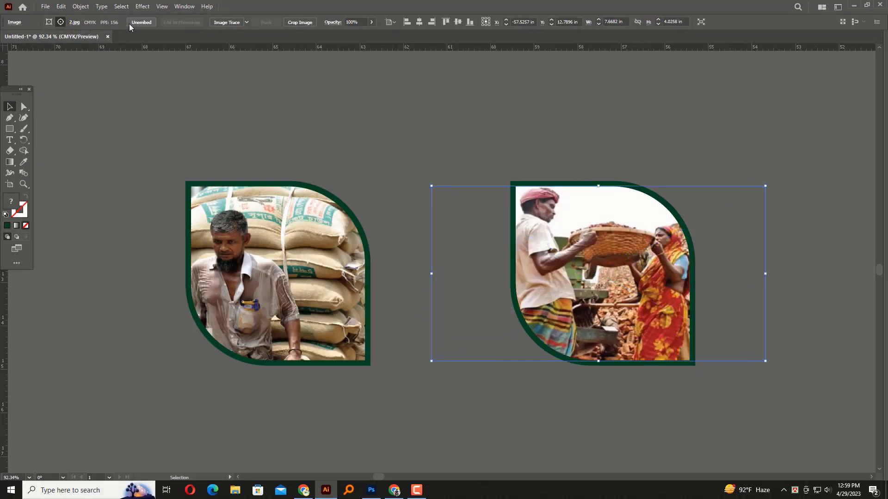
{"action": "scroll", "coordinate": [611, 397], "scroll_direction": "down", "scroll_amount": 2}
{"action": "scroll", "coordinate": [276, 356], "scroll_direction": "down", "scroll_amount": 3}
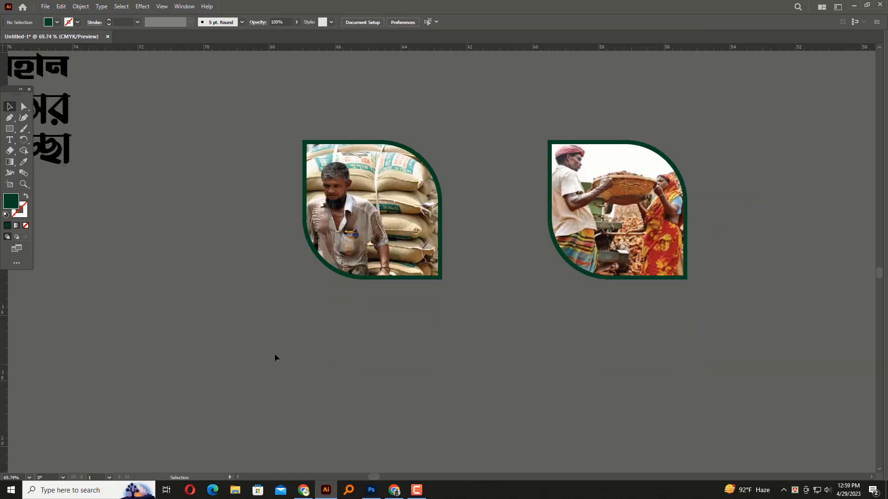
Step: Duplicate the left leaf frame straight down below it
{"action": "left_click", "coordinate": [375, 180]}
{"action": "left_click_drag", "start_coordinate": [374, 180], "coordinate": [375, 346]}
{"action": "scroll", "coordinate": [553, 358], "scroll_direction": "down", "scroll_amount": 2}
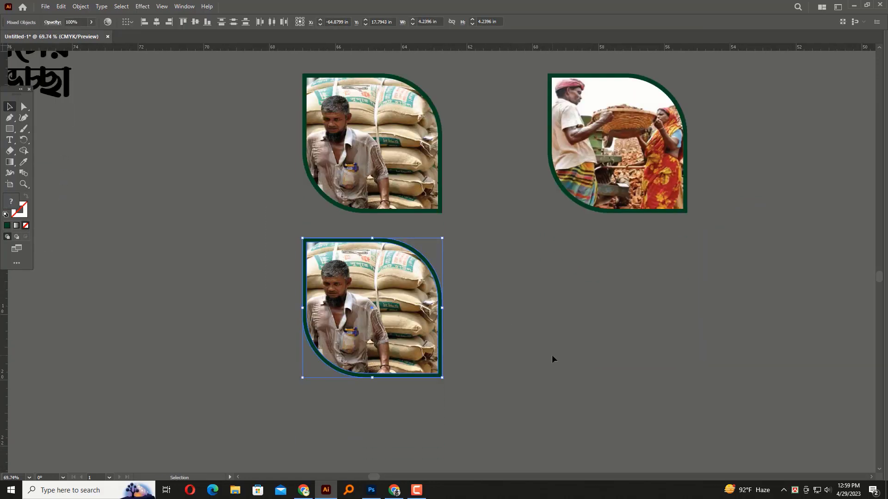
{"action": "left_click", "coordinate": [553, 359]}
{"action": "left_click", "coordinate": [367, 336]}
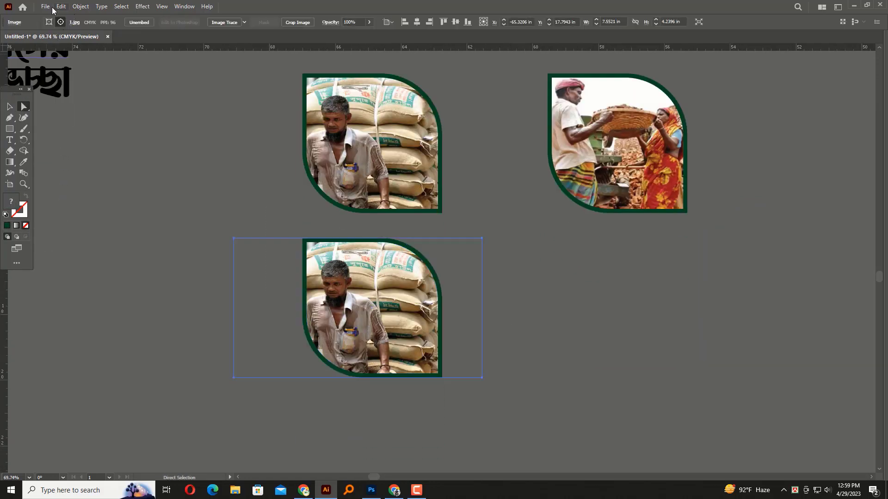
Step: Replace the bottom frame's photo with image 3 of women breaking bricks, embed and fit it
{"action": "left_click", "coordinate": [49, 6]}
{"action": "left_click", "coordinate": [82, 176]}
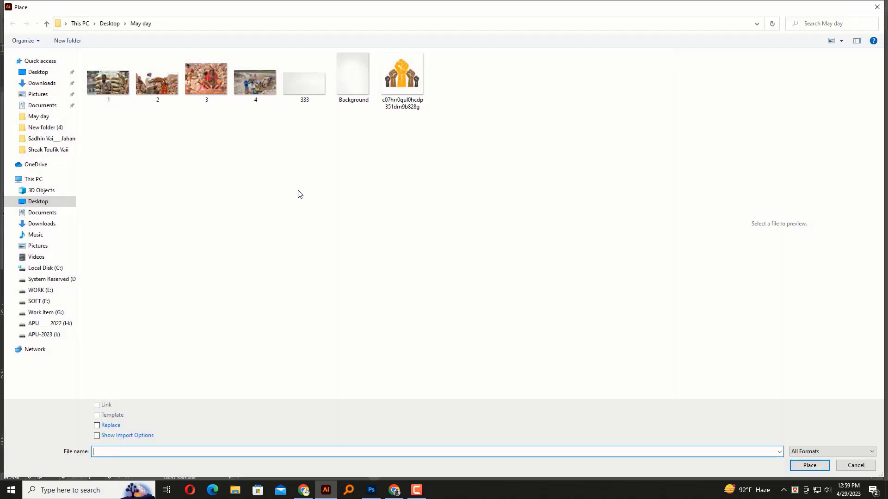
{"action": "left_click", "coordinate": [206, 80]}
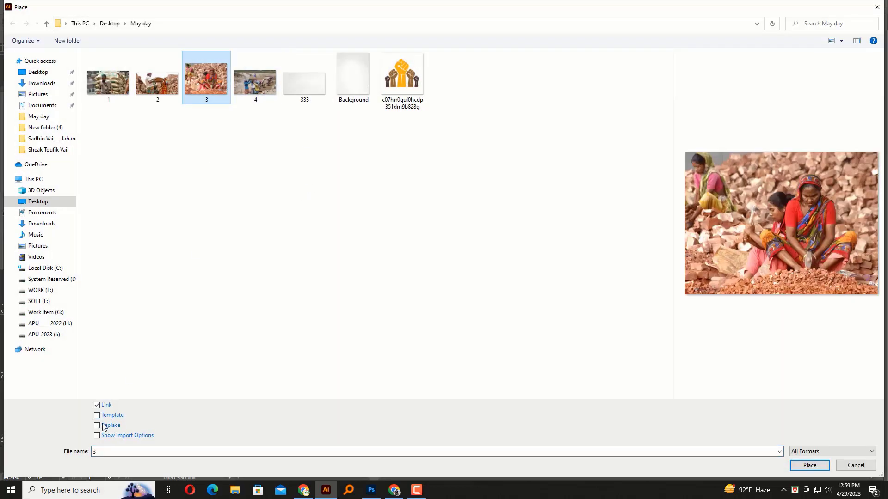
{"action": "left_click", "coordinate": [97, 425]}
{"action": "left_click", "coordinate": [809, 465]}
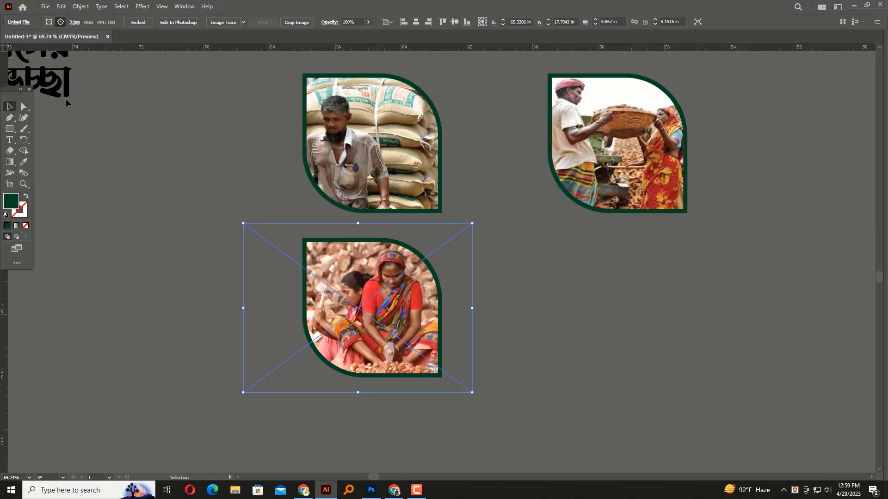
{"action": "left_click", "coordinate": [147, 23]}
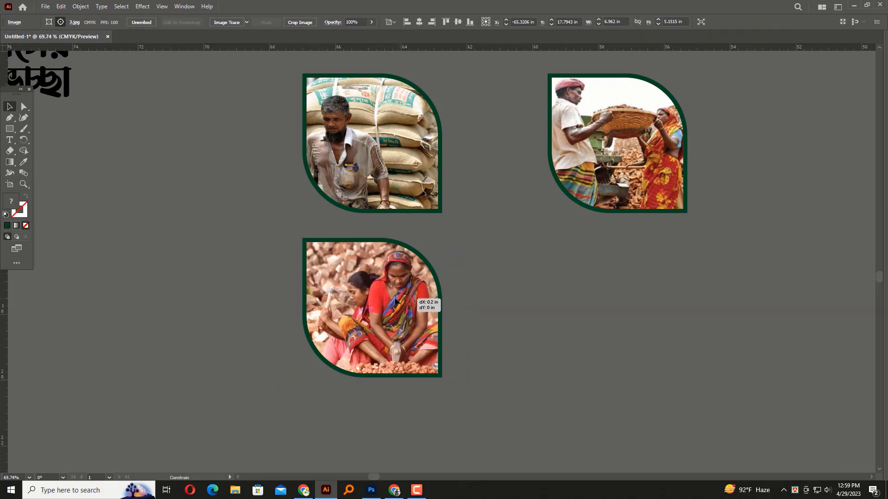
{"action": "left_click_drag", "start_coordinate": [380, 315], "coordinate": [396, 313]}
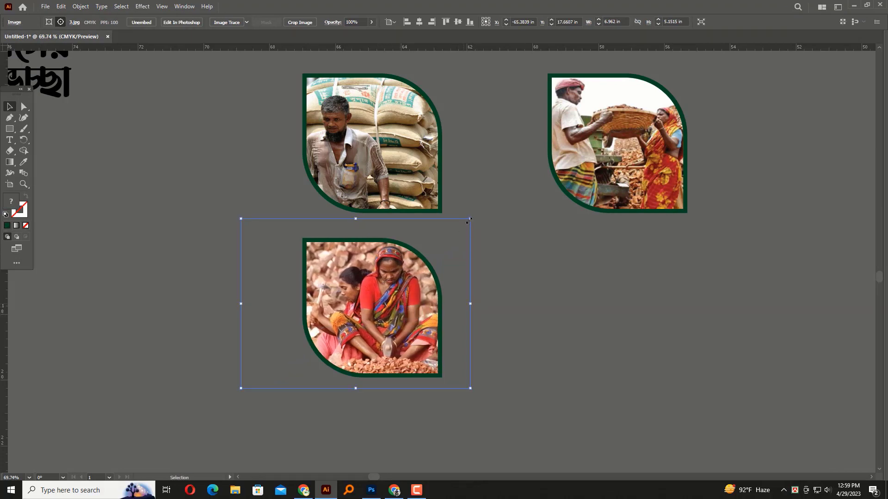
{"action": "left_click_drag", "start_coordinate": [470, 220], "coordinate": [462, 227]}
{"action": "left_click", "coordinate": [540, 283]}
{"action": "left_click_drag", "start_coordinate": [586, 313], "coordinate": [549, 312]}
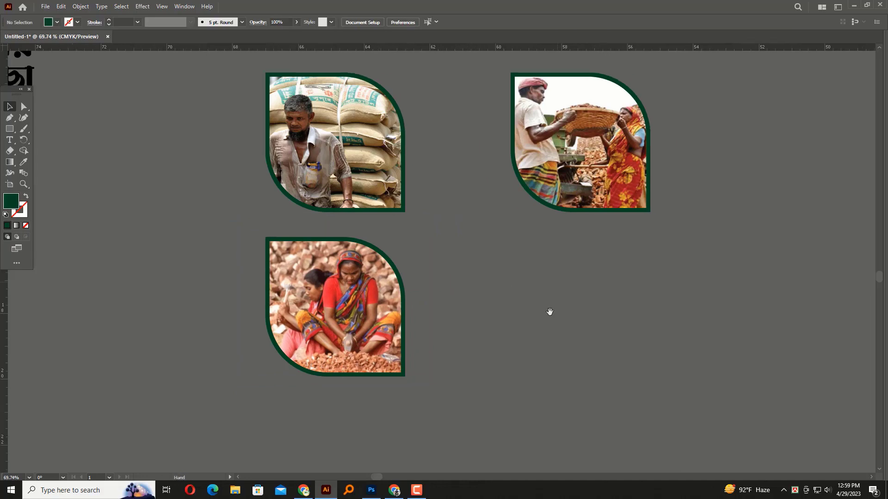
Step: Duplicate the bottom leaf frame to the right and replace its photo with embedded 4.jpg
{"action": "left_click_drag", "start_coordinate": [288, 285], "coordinate": [454, 285]}
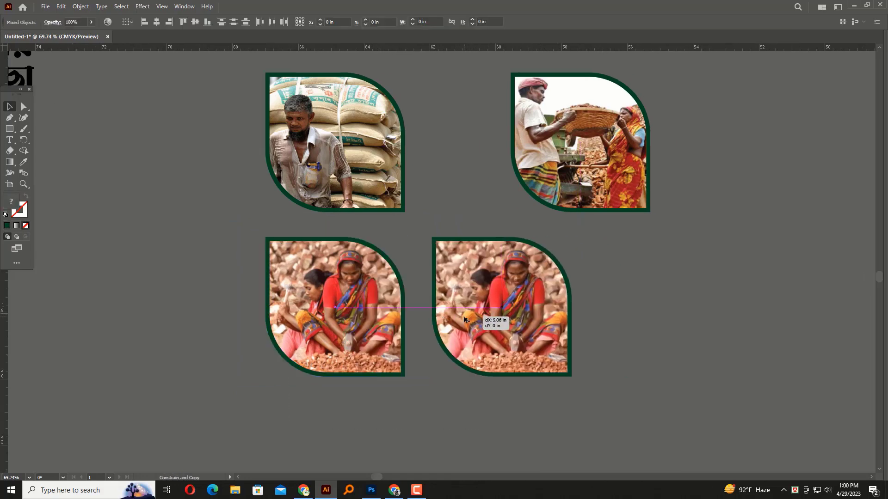
{"action": "left_click", "coordinate": [597, 317]}
{"action": "left_click", "coordinate": [518, 334]}
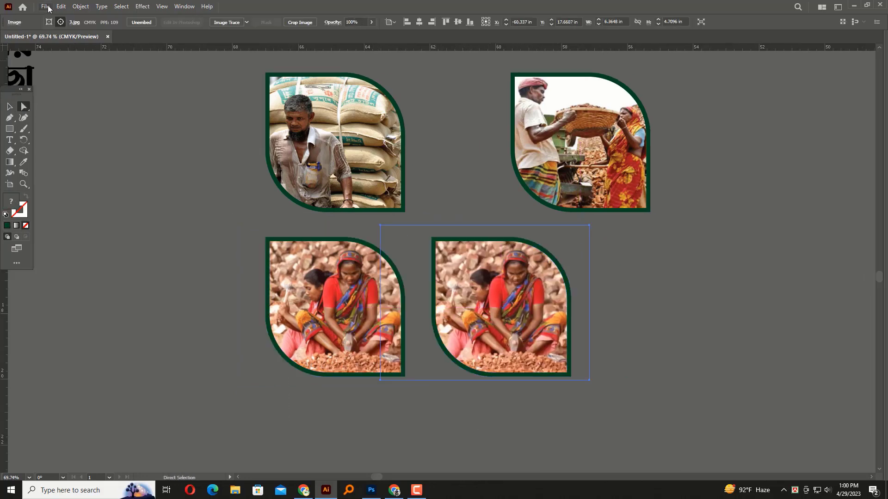
{"action": "left_click", "coordinate": [45, 7]}
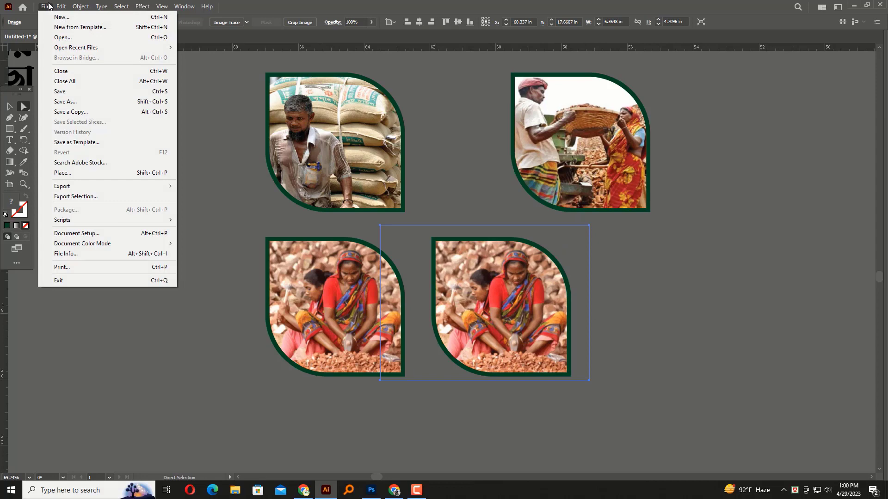
{"action": "left_click", "coordinate": [63, 172]}
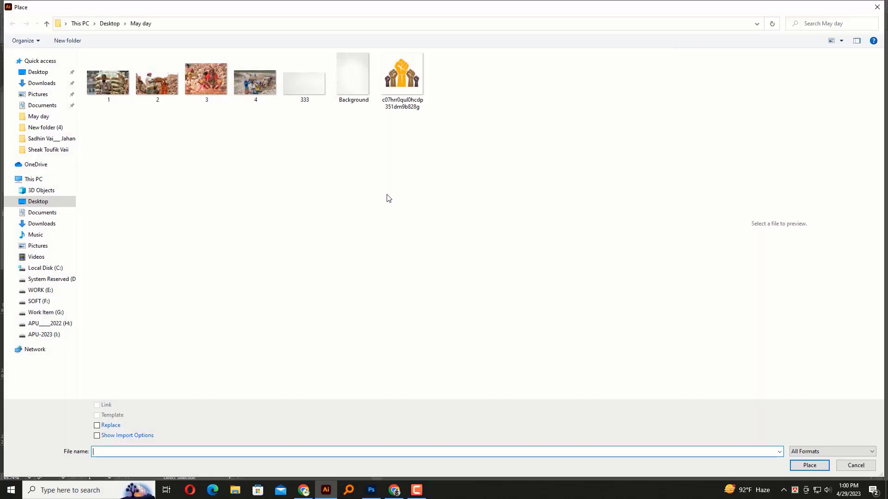
{"action": "left_click", "coordinate": [255, 86]}
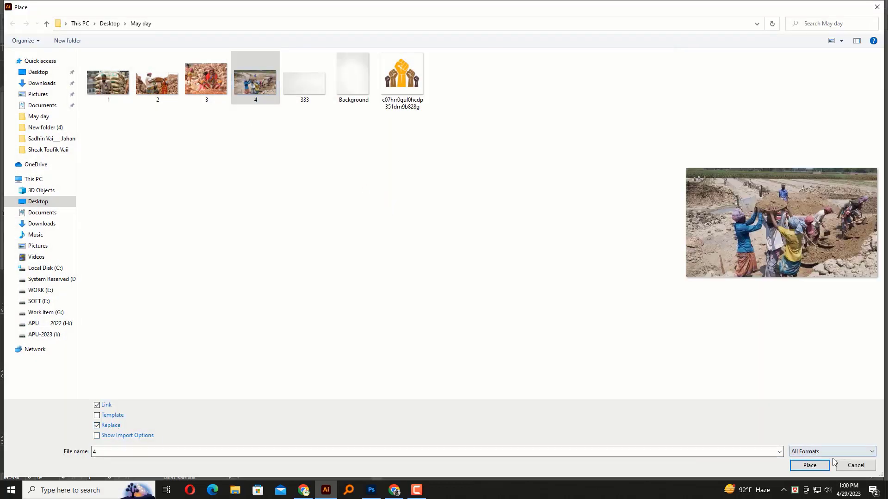
{"action": "left_click", "coordinate": [810, 465]}
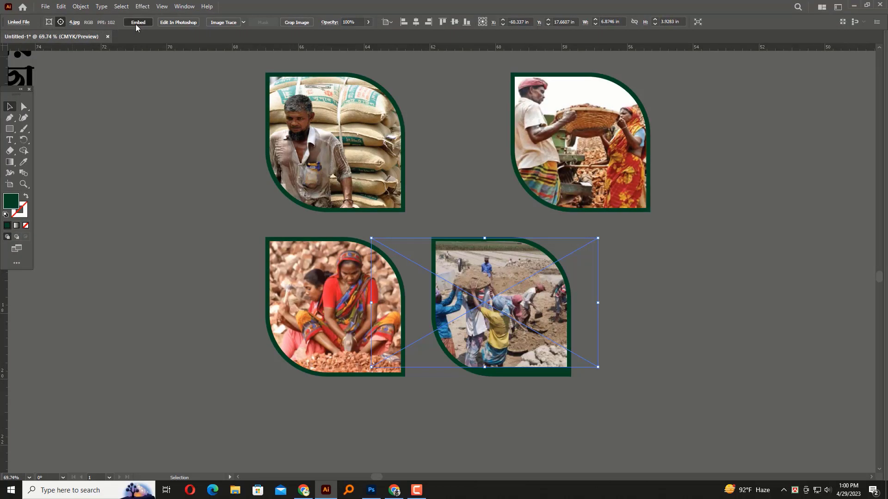
{"action": "left_click", "coordinate": [137, 23]}
Step: Scale and position the 4.jpg photo to fill the bottom-right leaf frame, then zoom out
{"action": "left_click_drag", "start_coordinate": [598, 367], "coordinate": [621, 380]}
{"action": "mouse_move", "coordinate": [577, 339]}
{"action": "left_mouse_down"}
{"action": "mouse_move", "coordinate": [594, 341]}
{"action": "mouse_move", "coordinate": [575, 340]}
{"action": "left_mouse_up"}
{"action": "left_click", "coordinate": [593, 426]}
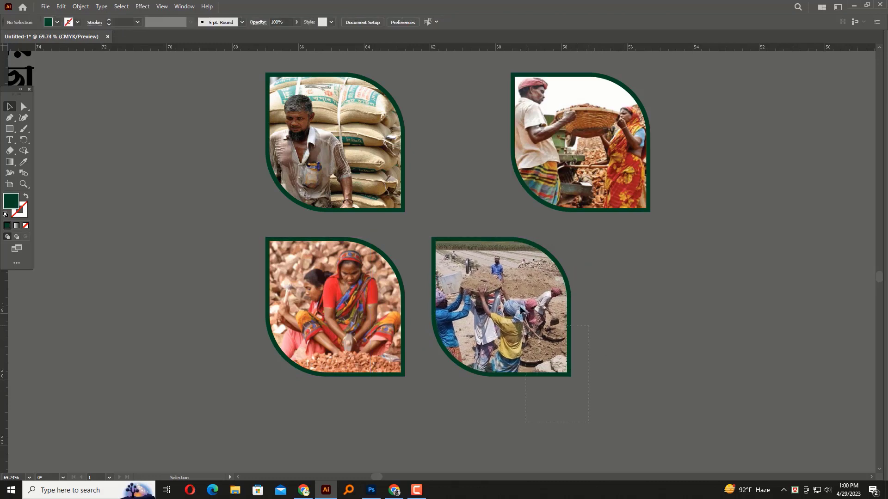
{"action": "left_click", "coordinate": [519, 308]}
{"action": "left_click_drag", "start_coordinate": [330, 398], "coordinate": [327, 326]}
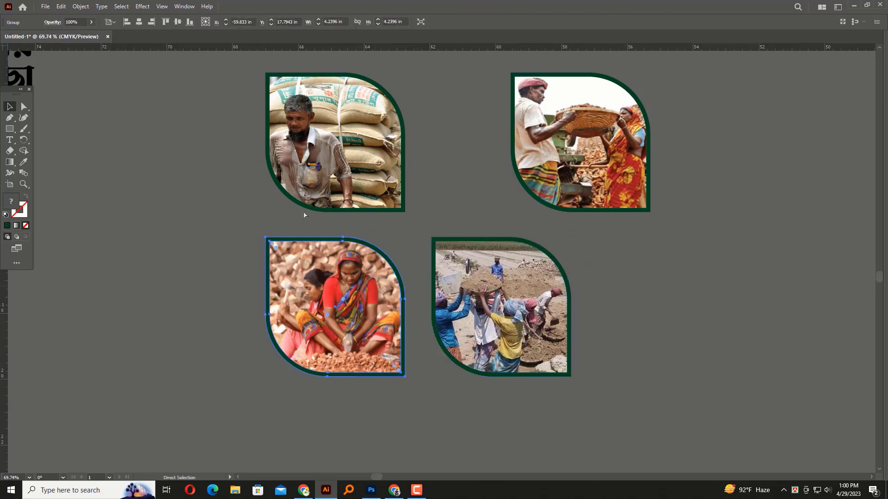
{"action": "left_click", "coordinate": [319, 224]}
{"action": "left_click", "coordinate": [312, 171]}
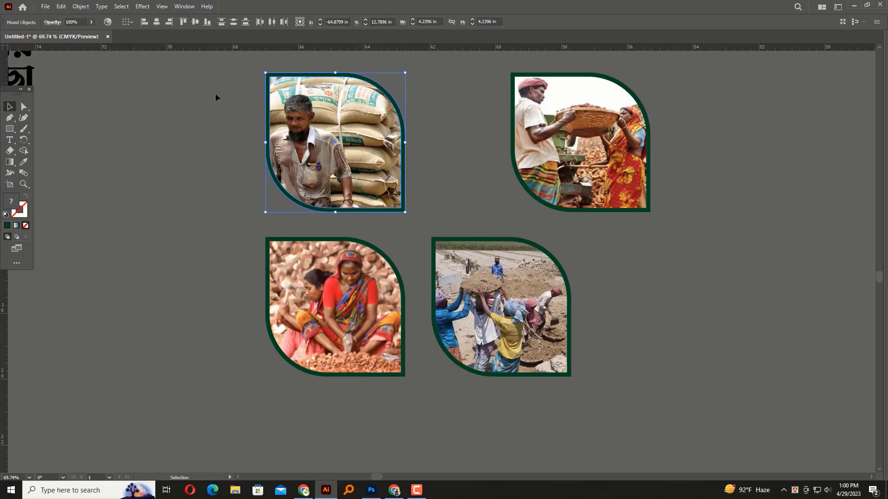
{"action": "key", "text": "a"}
{"action": "left_click", "coordinate": [689, 293]}
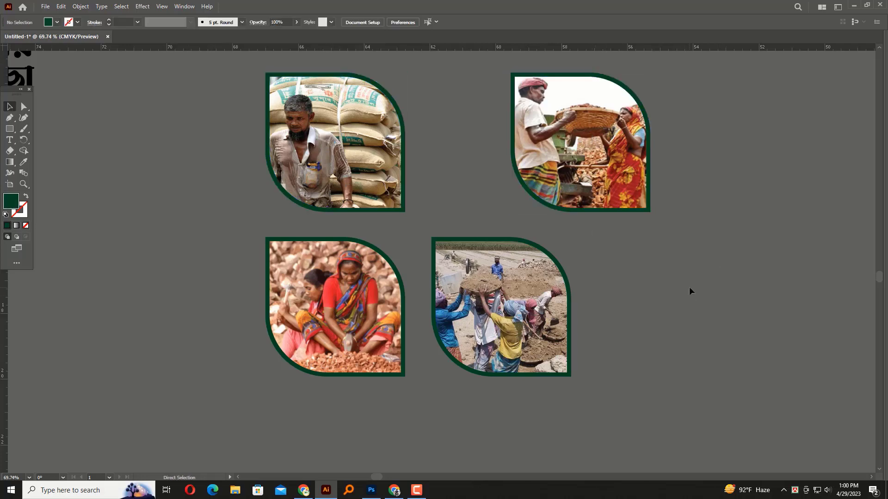
{"action": "key", "text": "ctrl+minus"}
{"action": "key", "text": "ctrl+minus"}
{"action": "key", "text": "ctrl+minus"}
{"action": "left_click_drag", "start_coordinate": [541, 241], "coordinate": [356, 297]}
Step: Mirror the bottom-right leaf photo horizontally and move it against the bottom-left leaf
{"action": "scroll", "coordinate": [346, 332], "scroll_direction": "down", "scroll_amount": 1}
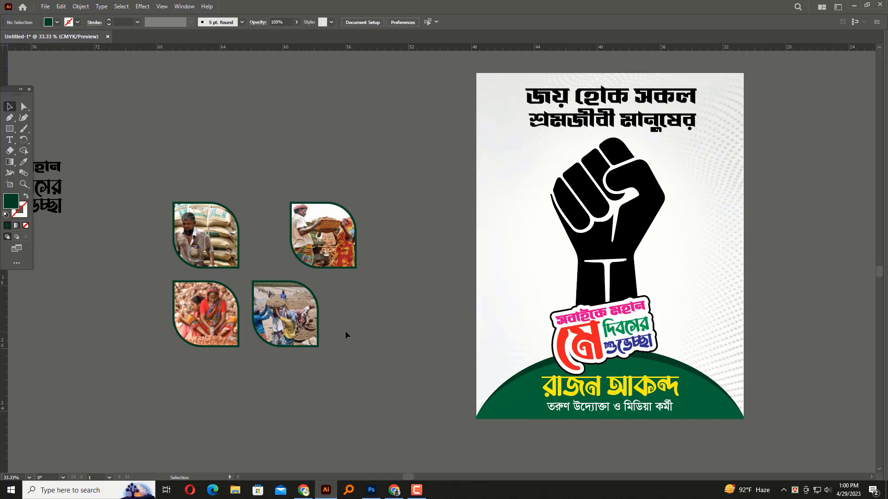
{"action": "scroll", "coordinate": [346, 332], "scroll_direction": "up", "scroll_amount": 4}
{"action": "left_click", "coordinate": [421, 311]}
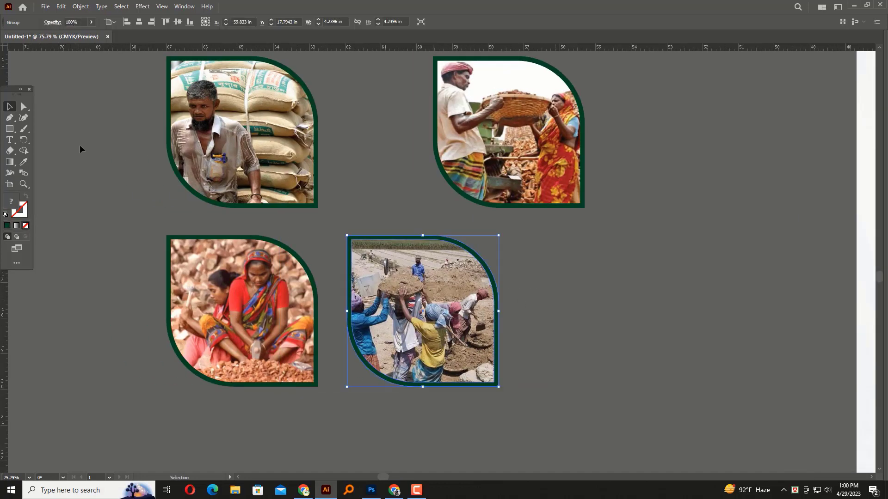
{"action": "left_click", "coordinate": [21, 143]}
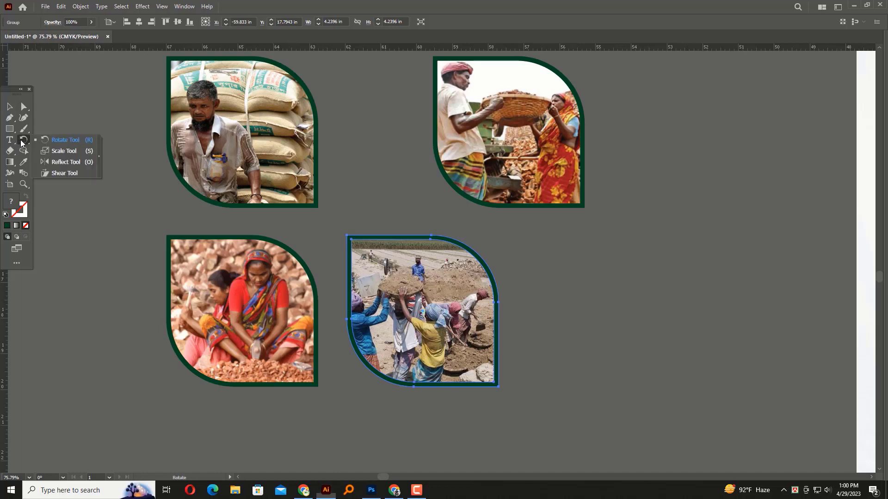
{"action": "left_click", "coordinate": [65, 162]}
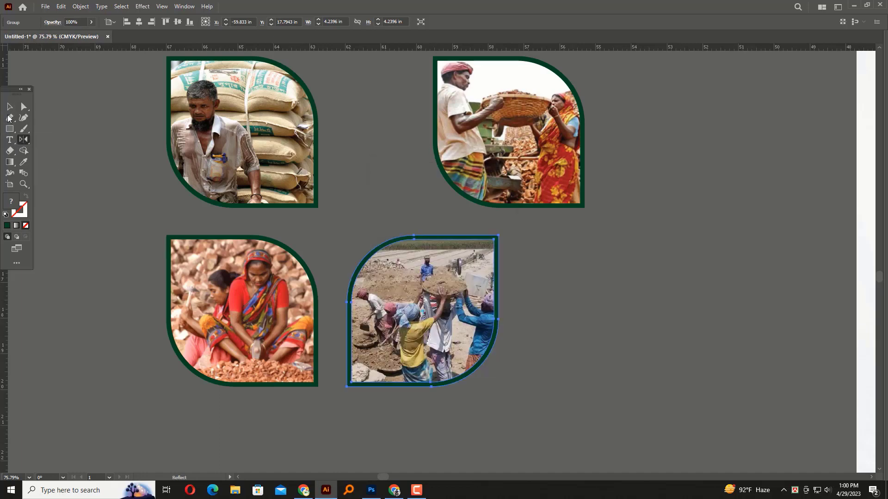
{"action": "key", "text": "v"}
{"action": "left_click", "coordinate": [504, 365]}
{"action": "left_click_drag", "start_coordinate": [444, 324], "coordinate": [416, 323]}
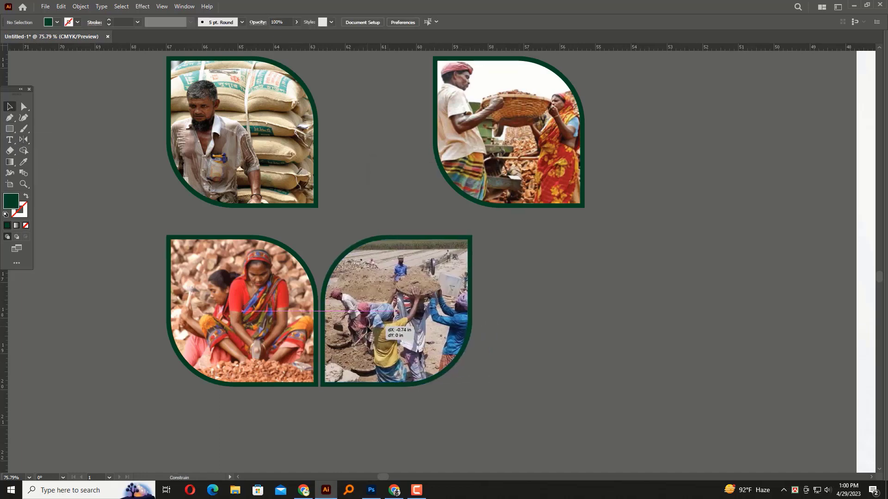
{"action": "left_click", "coordinate": [610, 283]}
Step: Reflect the top-right leaf photo horizontally and move it beside the top-left leaf
{"action": "scroll", "coordinate": [609, 283], "scroll_direction": "down", "scroll_amount": 1}
{"action": "left_click", "coordinate": [516, 213]}
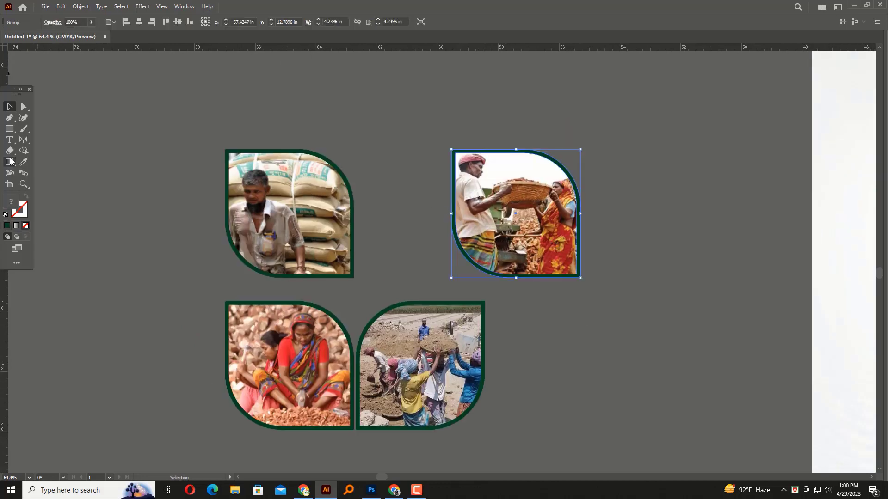
{"action": "double_click", "coordinate": [24, 139]}
{"action": "key", "text": "Return"}
{"action": "left_click", "coordinate": [8, 107]}
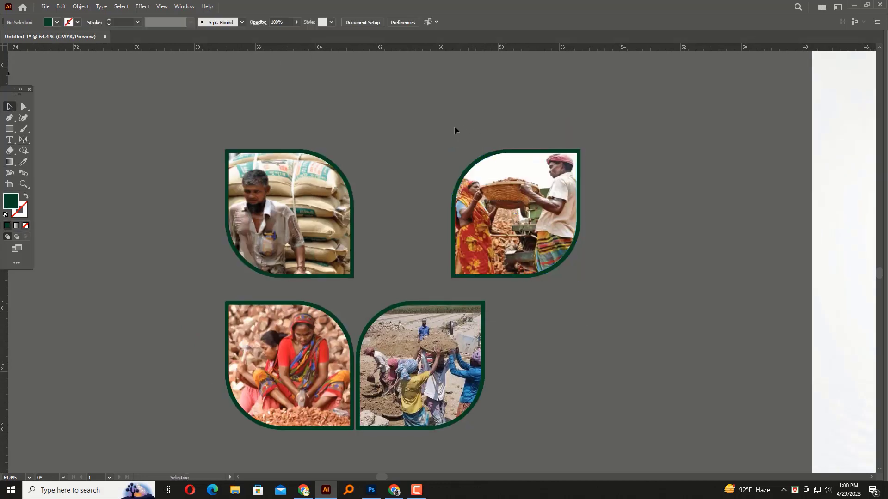
{"action": "left_click_drag", "start_coordinate": [513, 224], "coordinate": [417, 224]}
{"action": "left_click", "coordinate": [575, 251]}
Step: Move the bottom pair of leaf photos above the top pair
{"action": "scroll", "coordinate": [575, 252], "scroll_direction": "down", "scroll_amount": 1}
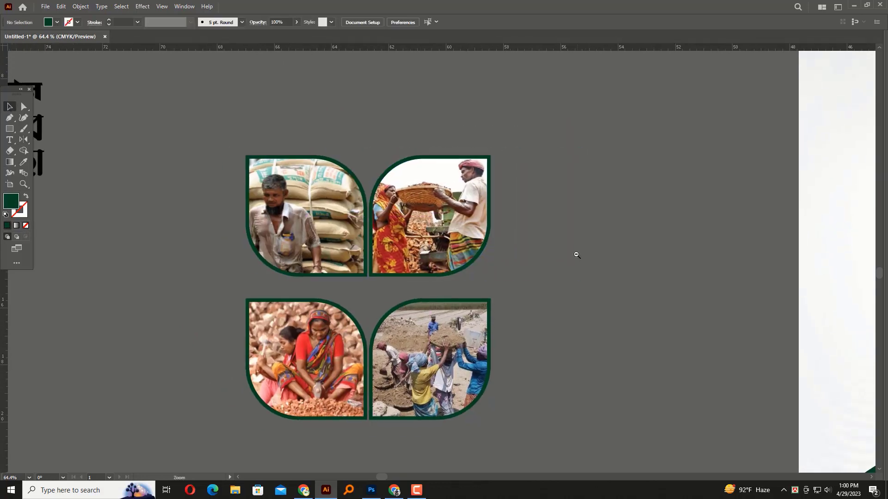
{"action": "mouse_move", "coordinate": [575, 251]}
{"action": "left_mouse_down"}
{"action": "mouse_move", "coordinate": [564, 238]}
{"action": "mouse_move", "coordinate": [571, 241]}
{"action": "left_mouse_up"}
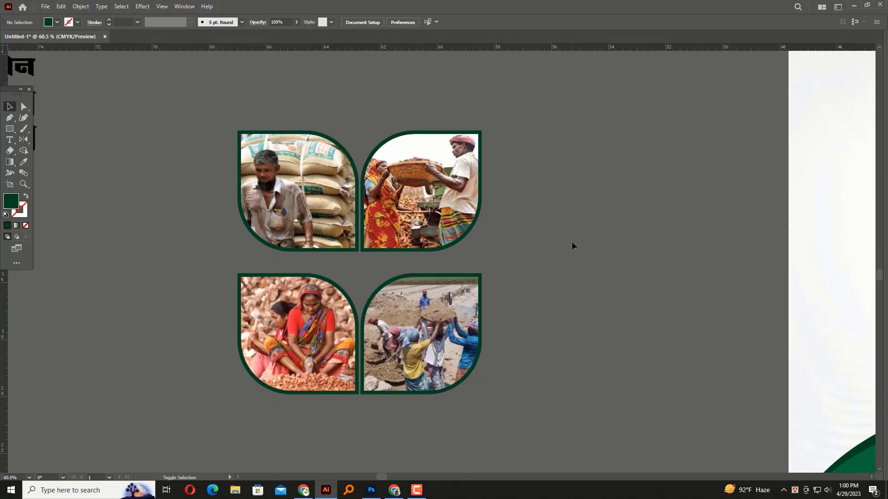
{"action": "scroll", "coordinate": [572, 268], "scroll_direction": "down", "scroll_amount": 2}
{"action": "left_click_drag", "start_coordinate": [310, 353], "coordinate": [310, 352]}
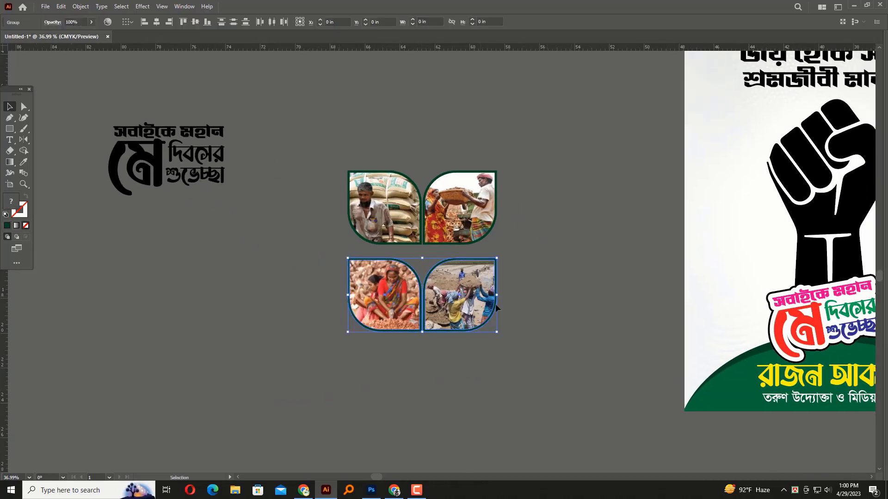
{"action": "scroll", "coordinate": [309, 352], "scroll_direction": "down", "scroll_amount": 1}
{"action": "left_click_drag", "start_coordinate": [186, 329], "coordinate": [181, 173]}
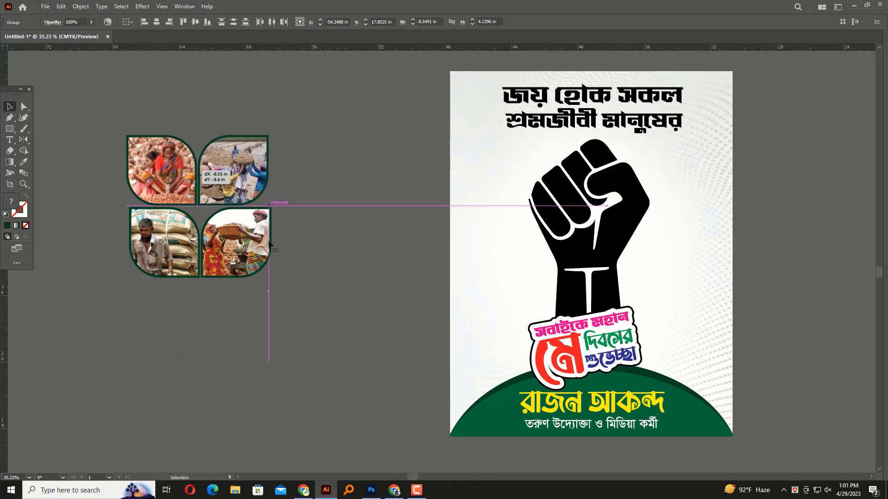
{"action": "key", "text": "ctrl+shift+a"}
{"action": "scroll", "coordinate": [180, 173], "scroll_direction": "up", "scroll_amount": 2}
Step: Reflect the new bottom pair of leaves so they are flipped upside down
{"action": "left_click", "coordinate": [324, 278]}
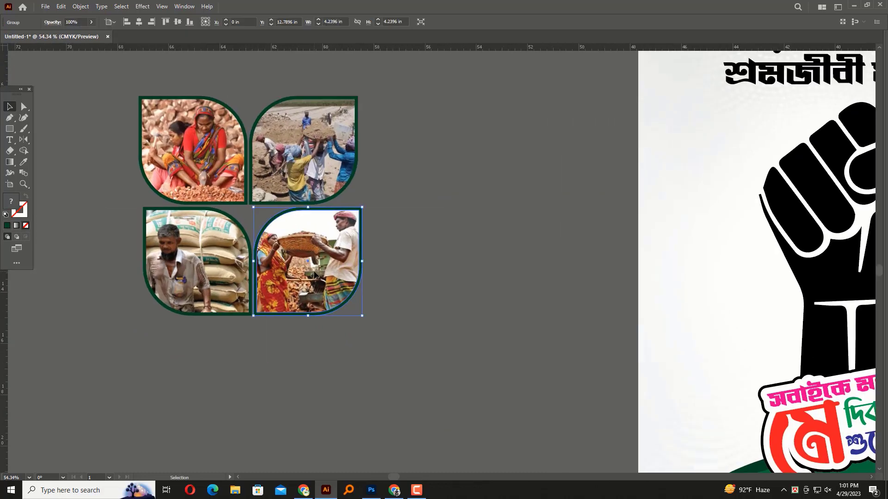
{"action": "left_click", "coordinate": [245, 258], "text": "shift"}
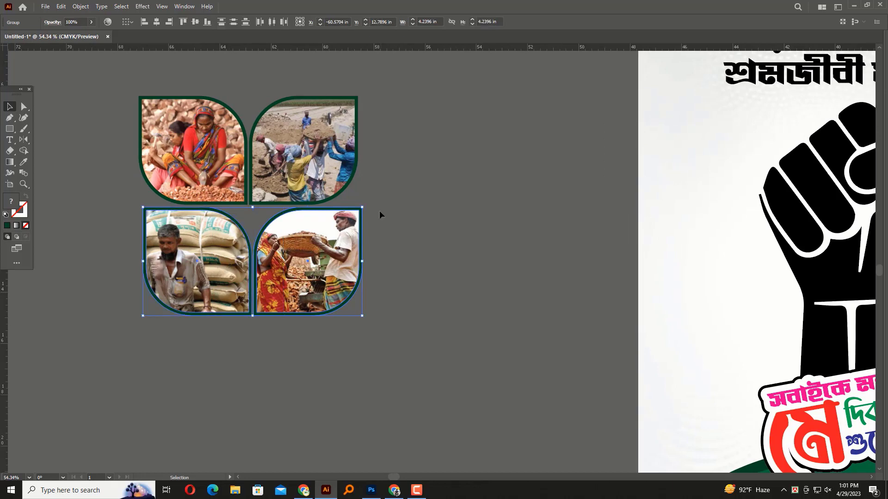
{"action": "double_click", "coordinate": [24, 139]}
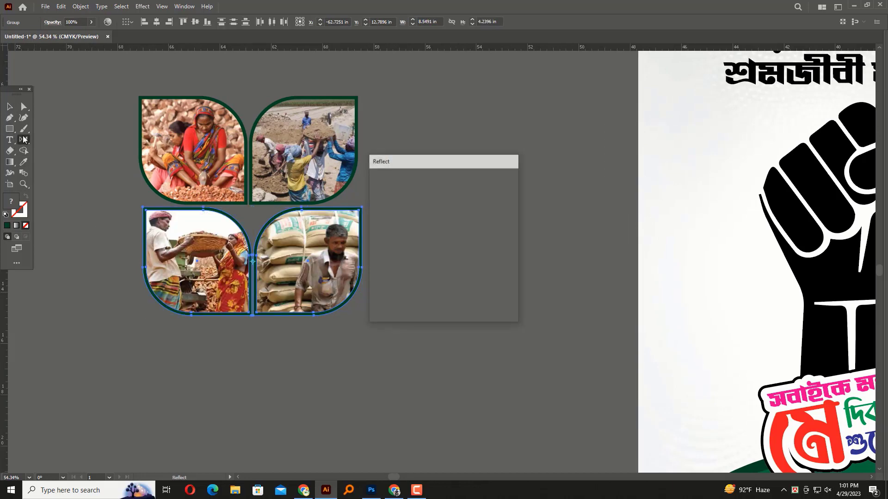
{"action": "key", "text": "Return"}
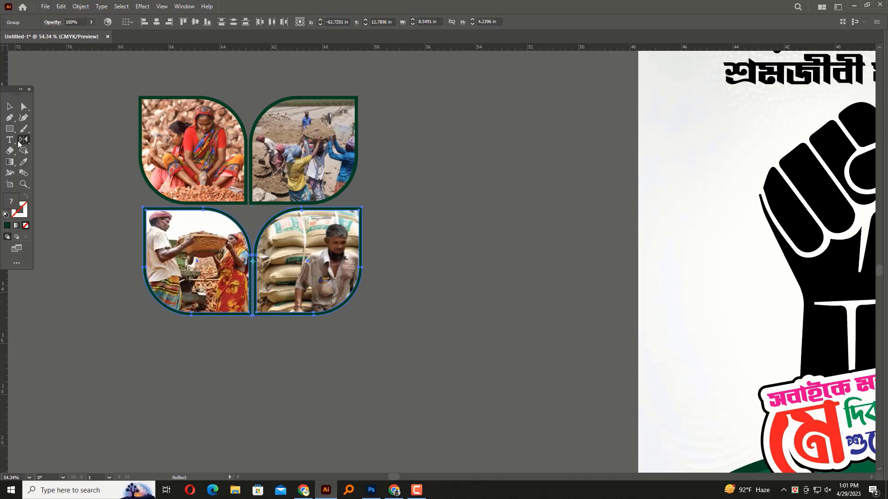
{"action": "double_click", "coordinate": [19, 143]}
{"action": "key", "text": "Return"}
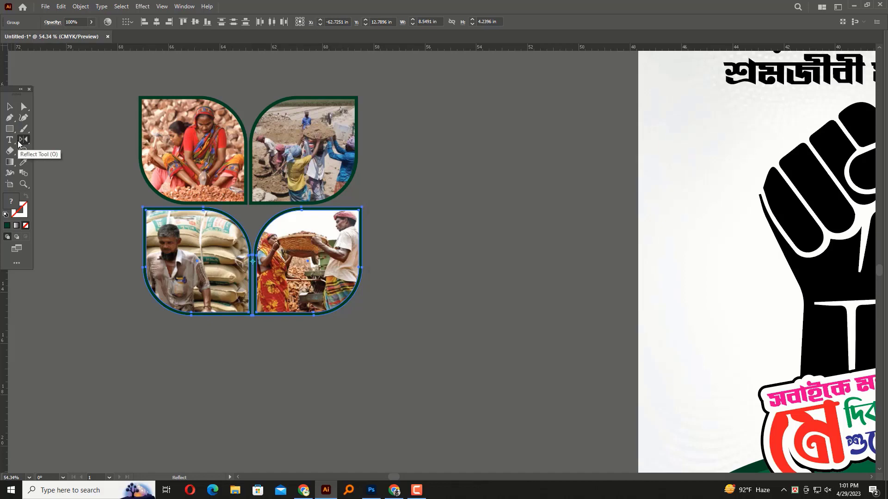
{"action": "double_click", "coordinate": [19, 143]}
{"action": "key", "text": "Return"}
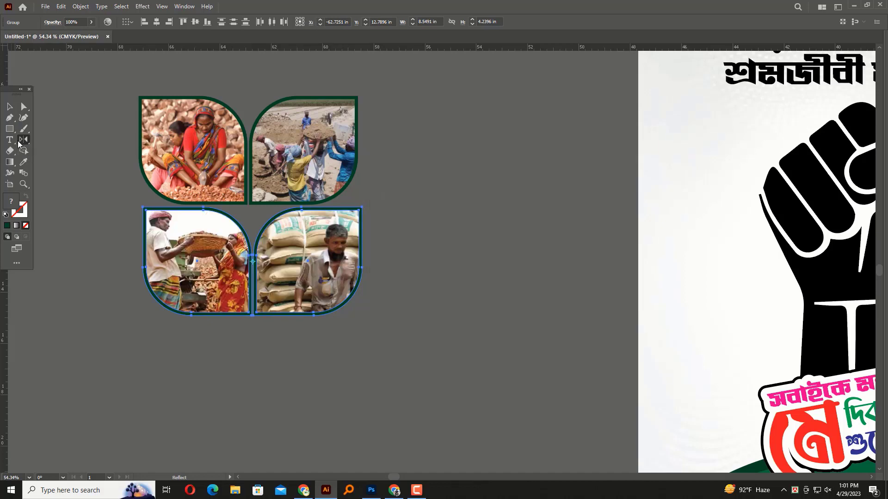
{"action": "double_click", "coordinate": [19, 144]}
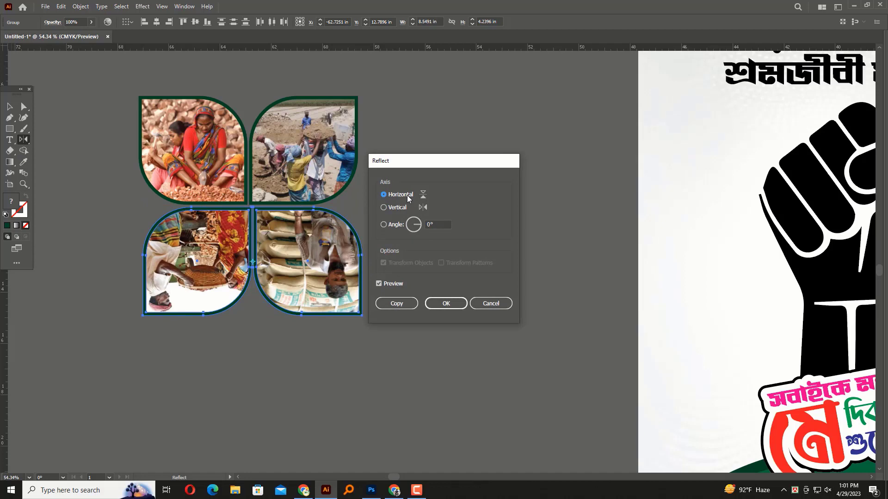
{"action": "key", "text": "Return"}
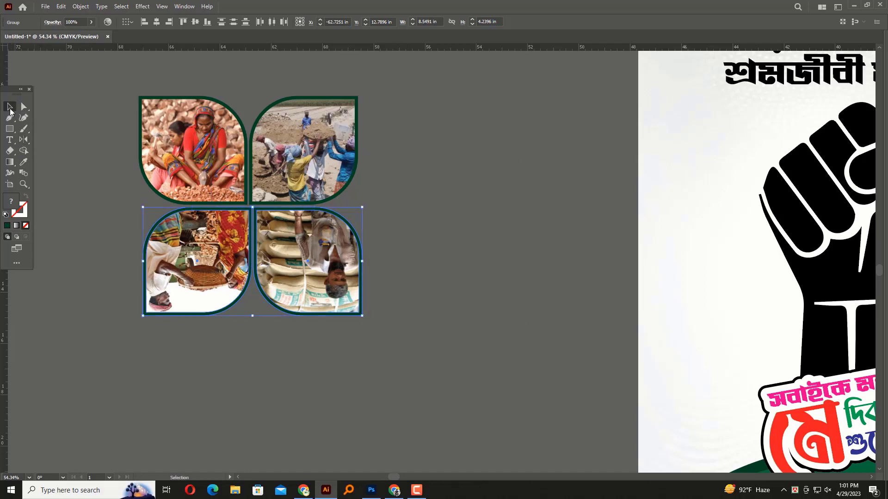
Step: Nudge the bottom-right leaf left so it sits snugly against its neighbour
{"action": "left_click", "coordinate": [462, 252]}
{"action": "scroll", "coordinate": [187, 260], "scroll_direction": "up", "scroll_amount": 2}
{"action": "left_click_drag", "start_coordinate": [462, 278], "coordinate": [420, 273]}
{"action": "left_click_drag", "start_coordinate": [333, 289], "coordinate": [368, 295]}
Step: Clip the bottom-left photo to its rounded leaf shape with a clipping mask
{"action": "left_click", "coordinate": [257, 278]}
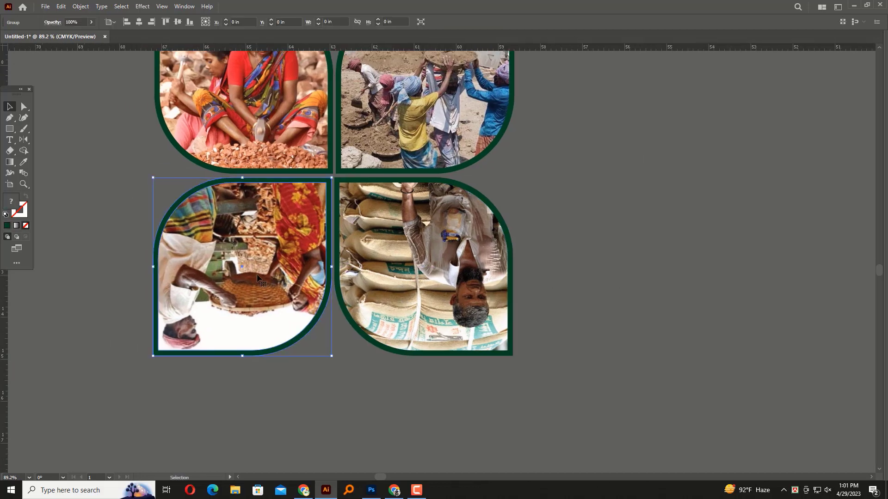
{"action": "right_click", "coordinate": [257, 277]}
{"action": "left_click", "coordinate": [287, 354]}
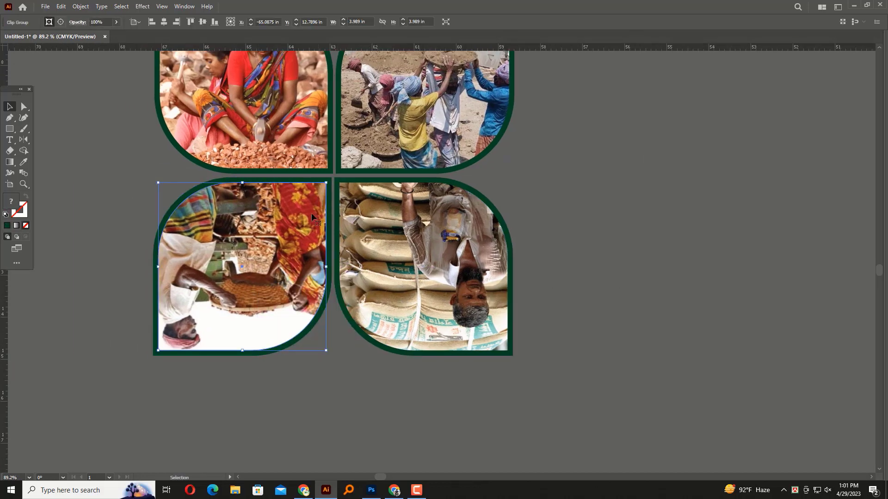
{"action": "key", "text": "ctrl+shift+a"}
Step: Rotate the bottom-left and bottom-right photos 180° so they stand upright inside their frames
{"action": "left_click", "coordinate": [237, 254]}
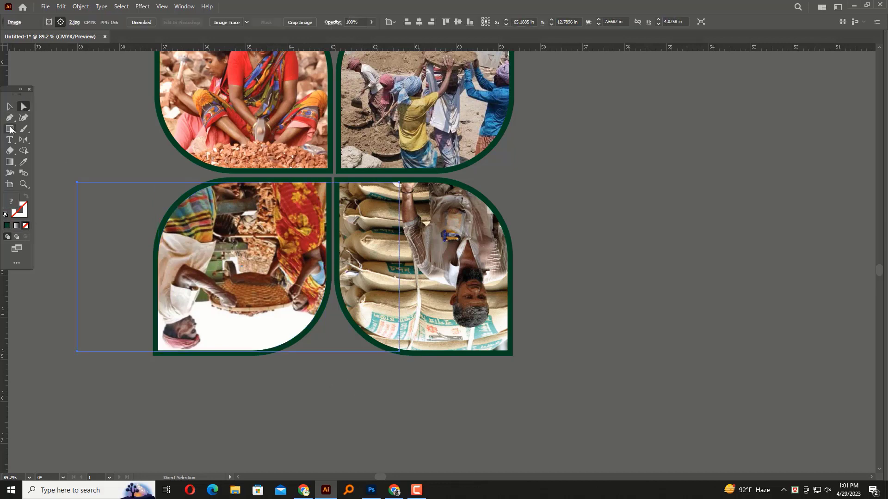
{"action": "left_click_drag", "start_coordinate": [404, 178], "coordinate": [123, 334]}
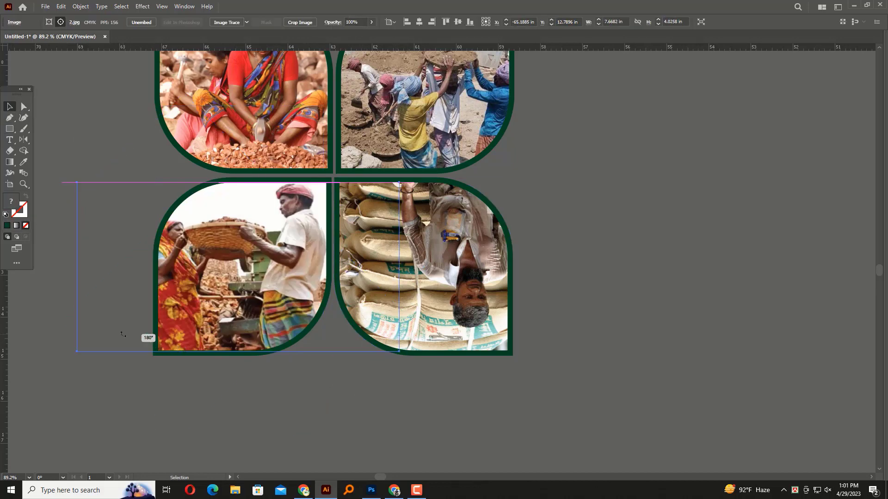
{"action": "left_click", "coordinate": [398, 420]}
{"action": "left_click", "coordinate": [428, 276]}
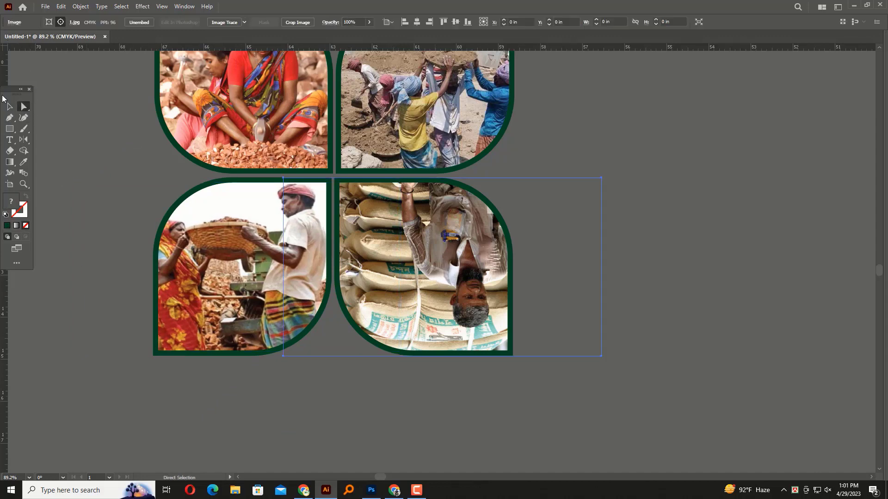
{"action": "left_click_drag", "start_coordinate": [606, 173], "coordinate": [121, 333]}
{"action": "left_click", "coordinate": [444, 397]}
{"action": "scroll", "coordinate": [641, 275], "scroll_direction": "down", "scroll_amount": 2}
{"action": "scroll", "coordinate": [641, 275], "scroll_direction": "down", "scroll_amount": 5}
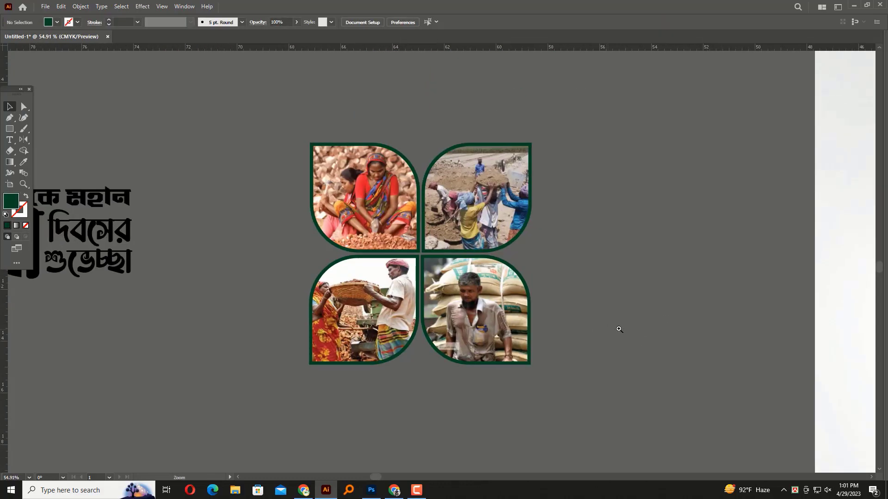
Step: Move the four-photo cluster onto the poster and enlarge it
{"action": "key", "text": "ctrl+a"}
{"action": "left_click_drag", "start_coordinate": [578, 256], "coordinate": [418, 224]}
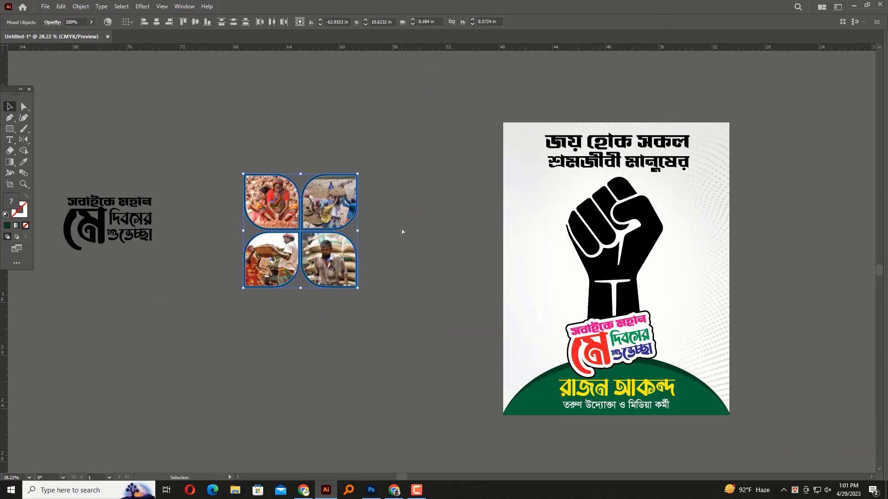
{"action": "left_click_drag", "start_coordinate": [313, 278], "coordinate": [616, 289]}
{"action": "scroll", "coordinate": [609, 277], "scroll_direction": "up", "scroll_amount": 2}
{"action": "left_click_drag", "start_coordinate": [680, 240], "coordinate": [707, 233]}
Step: Send the cluster behind the fist, enlarge and nudge it, then cut it for Photoshop
{"action": "key", "text": "ctrl+["}
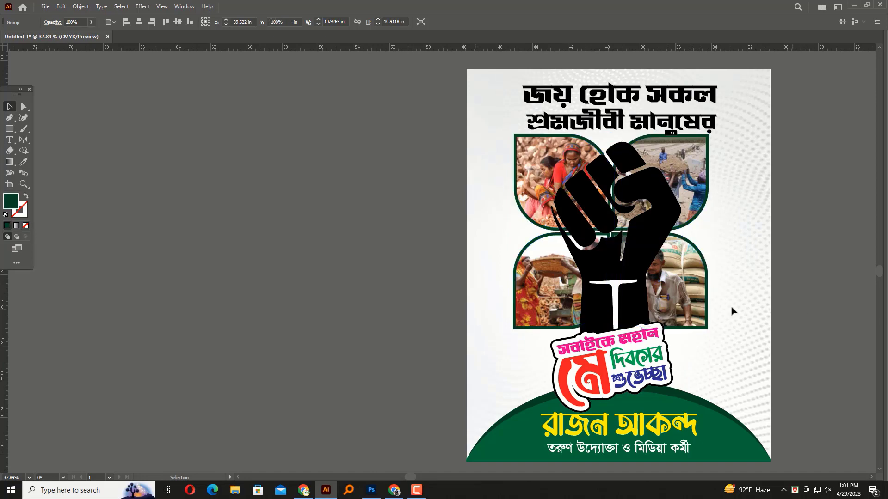
{"action": "left_click_drag", "start_coordinate": [709, 329], "coordinate": [746, 361]}
{"action": "left_click_drag", "start_coordinate": [672, 308], "coordinate": [679, 315]}
{"action": "key", "text": "Delete"}
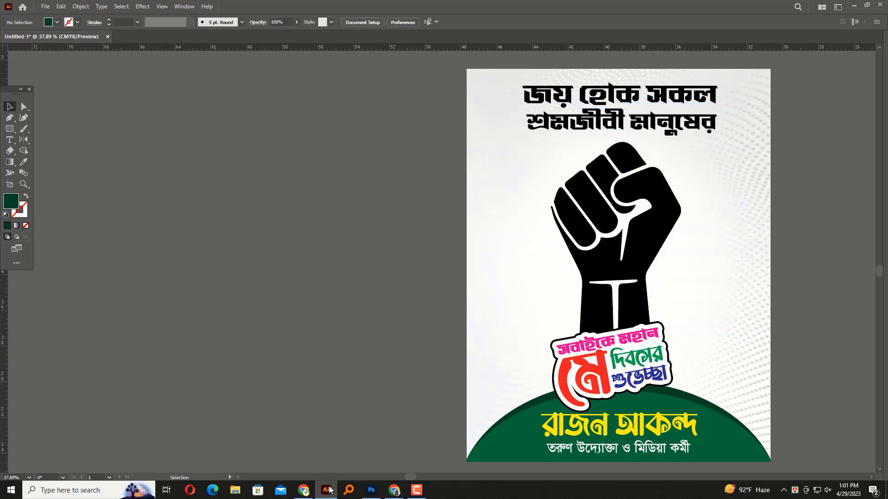
{"action": "left_click", "coordinate": [372, 492]}
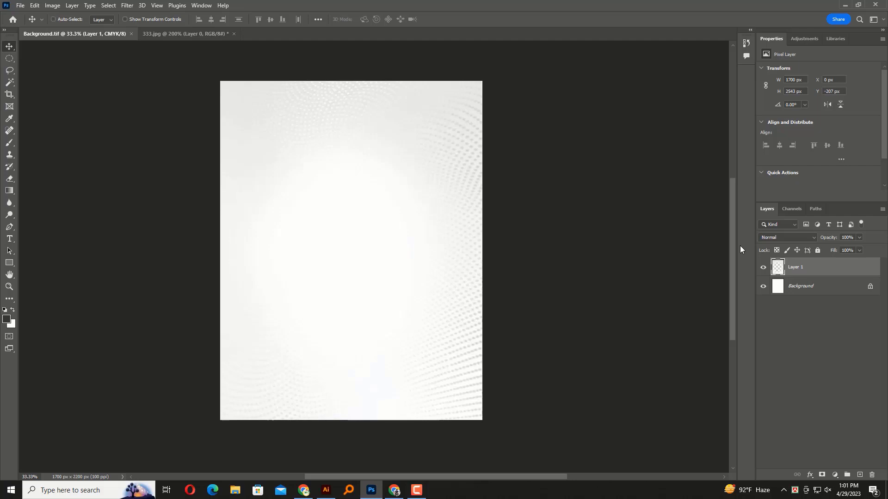
Step: Paste the photo cluster as pixels, move it higher and scale it up
{"action": "key", "text": "ctrl+v"}
{"action": "key", "text": "Return"}
{"action": "key", "text": "Return"}
{"action": "left_click_drag", "start_coordinate": [430, 225], "coordinate": [438, 207]}
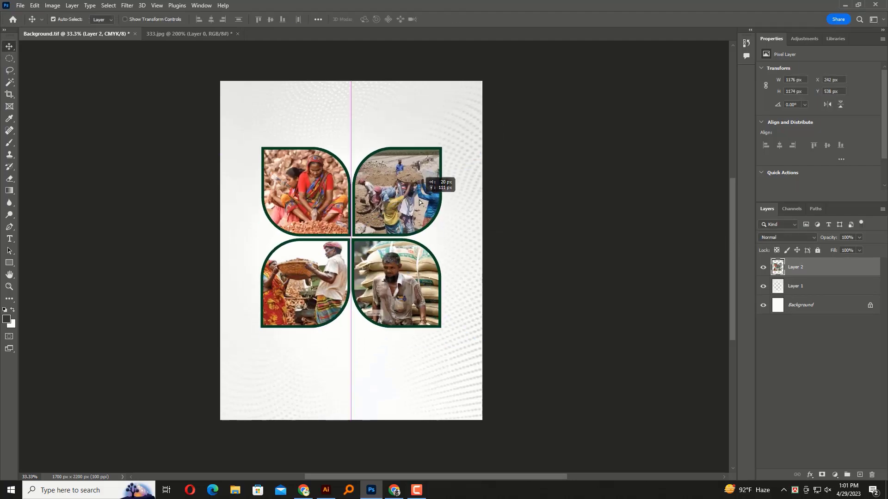
{"action": "key", "text": "ctrl+t"}
{"action": "left_click_drag", "start_coordinate": [452, 143], "coordinate": [460, 125]}
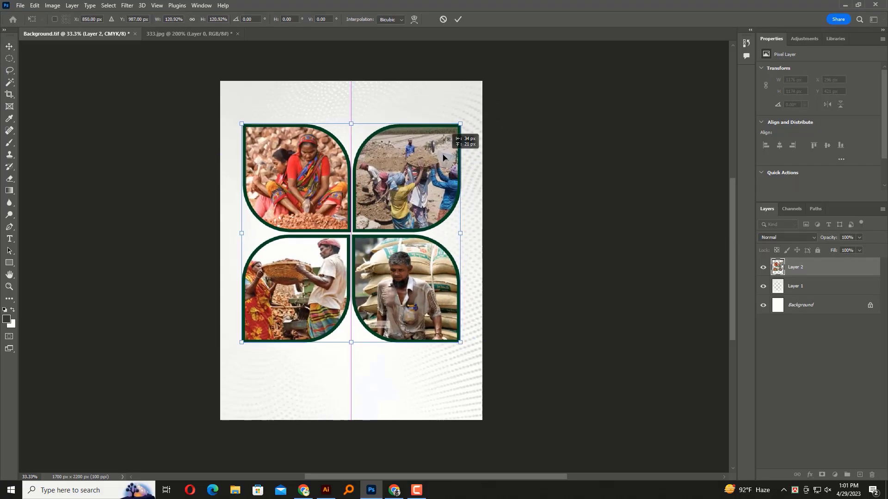
{"action": "key", "text": "Return"}
Step: Set the photo layer's opacity to 10% and zoom out to the whole page
{"action": "key", "text": "2"}
{"action": "key", "text": "1"}
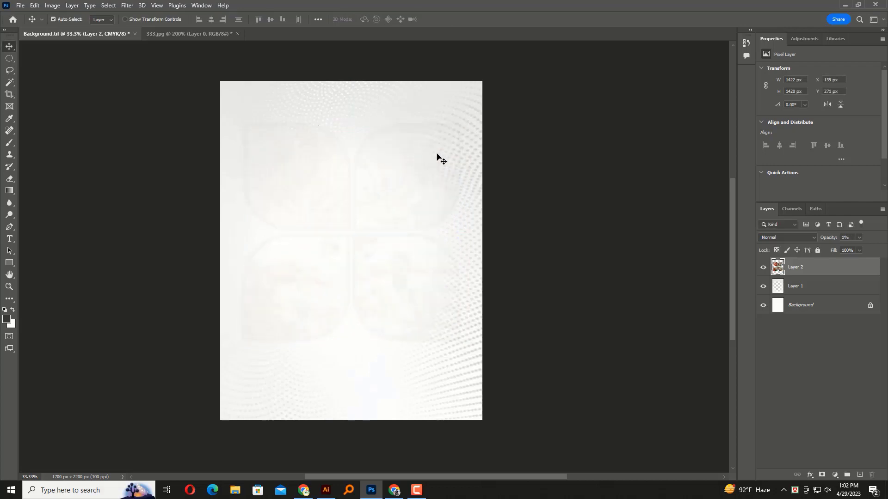
{"action": "key", "text": "ctrl+minus"}
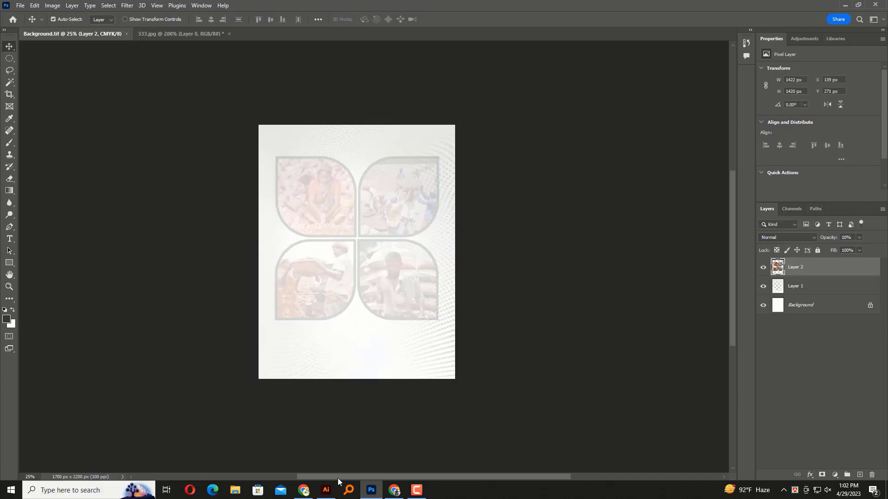
{"action": "left_click", "coordinate": [329, 493]}
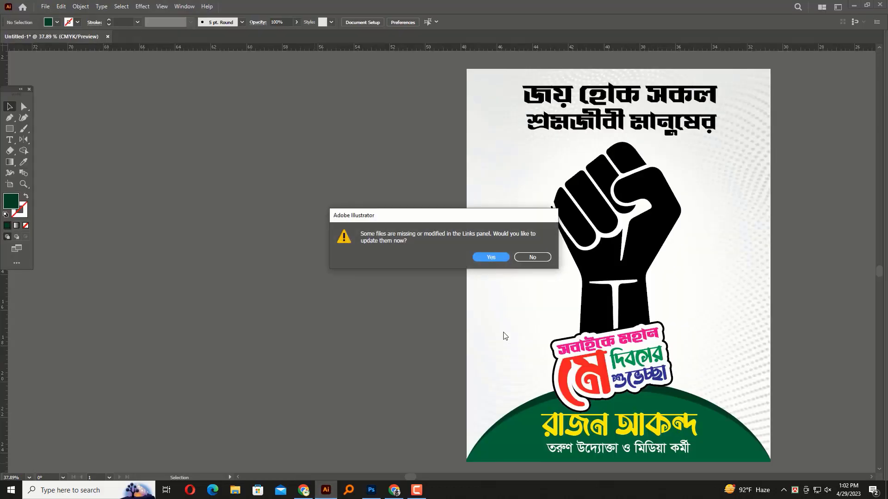
Step: Accept the link update, then move the Photoshop photo layer to the page centre and shrink it slightly
{"action": "left_click", "coordinate": [481, 261]}
{"action": "scroll", "coordinate": [442, 290], "scroll_direction": "up", "scroll_amount": 3}
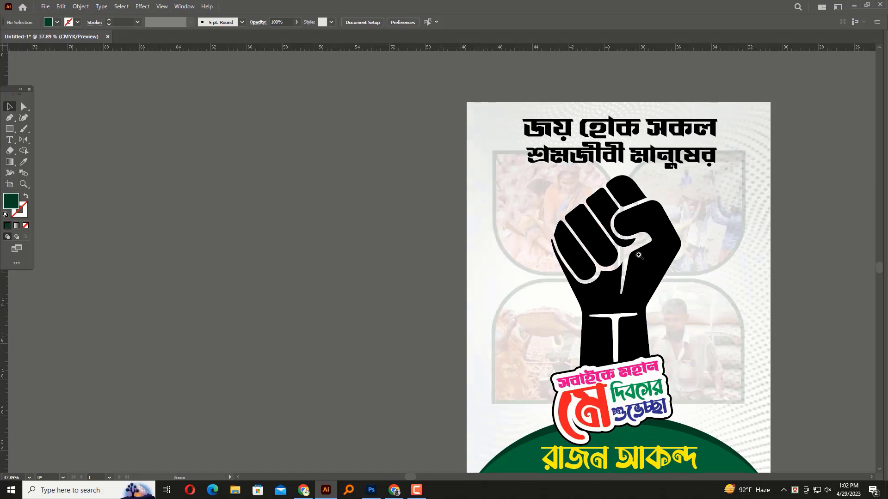
{"action": "key", "text": "alt+Tab"}
{"action": "left_click_drag", "start_coordinate": [424, 276], "coordinate": [408, 284]}
{"action": "key", "text": "ctrl+t"}
{"action": "left_click_drag", "start_coordinate": [438, 167], "coordinate": [428, 180]}
{"action": "key", "text": "Return"}
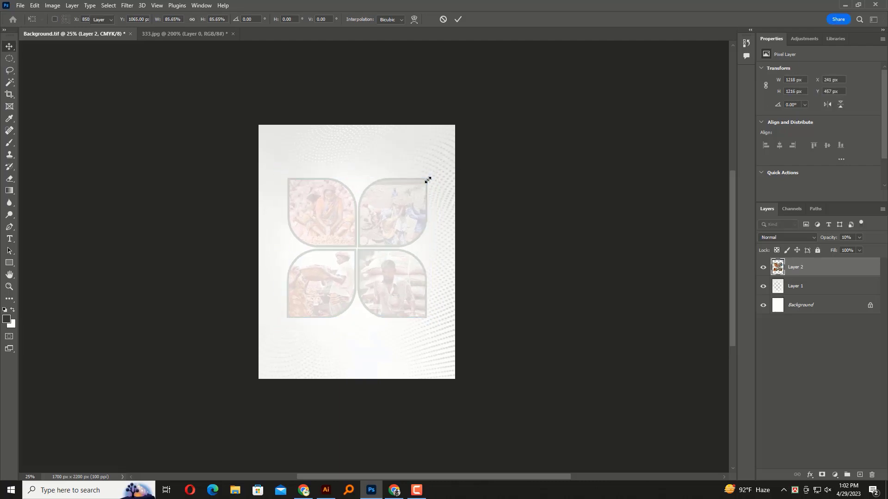
Step: Save the background file and pan Illustrator's view to show the whole updated poster
{"action": "key", "text": "alt+Tab"}
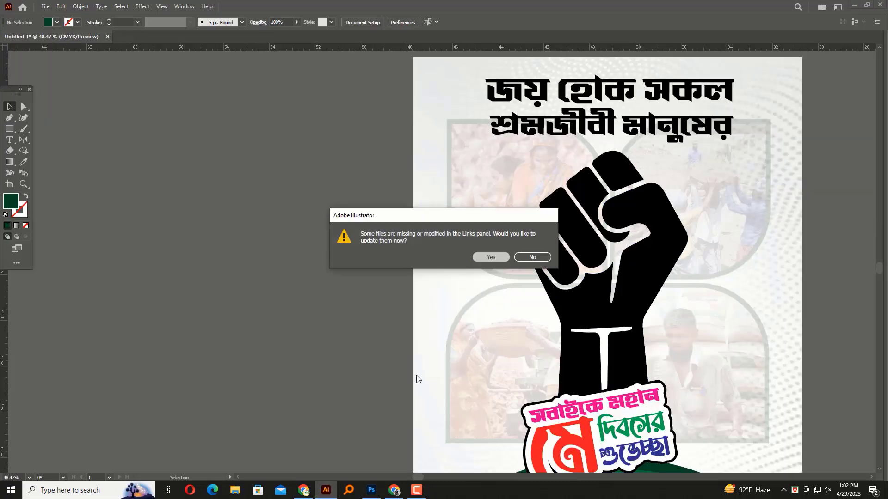
{"action": "key", "text": "Return"}
{"action": "scroll", "coordinate": [604, 323], "scroll_direction": "down", "scroll_amount": 2}
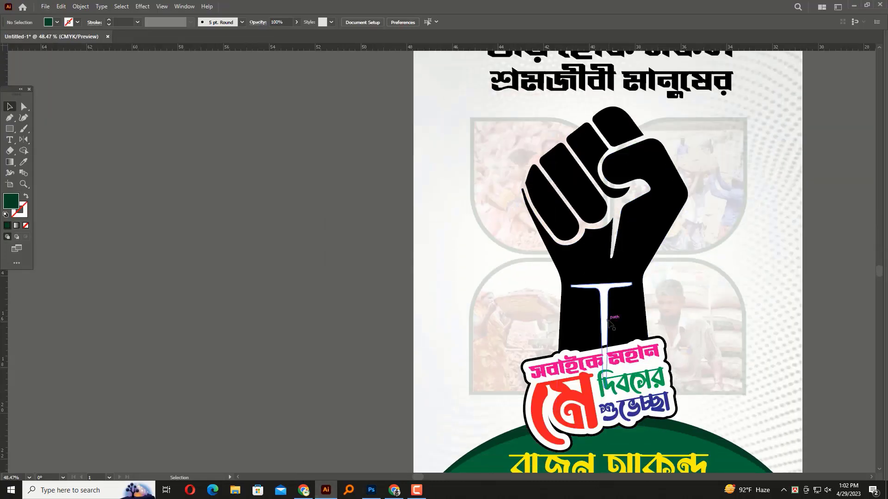
{"action": "left_click_drag", "start_coordinate": [608, 323], "coordinate": [633, 285]}
{"action": "scroll", "coordinate": [736, 278], "scroll_direction": "down", "scroll_amount": 3}
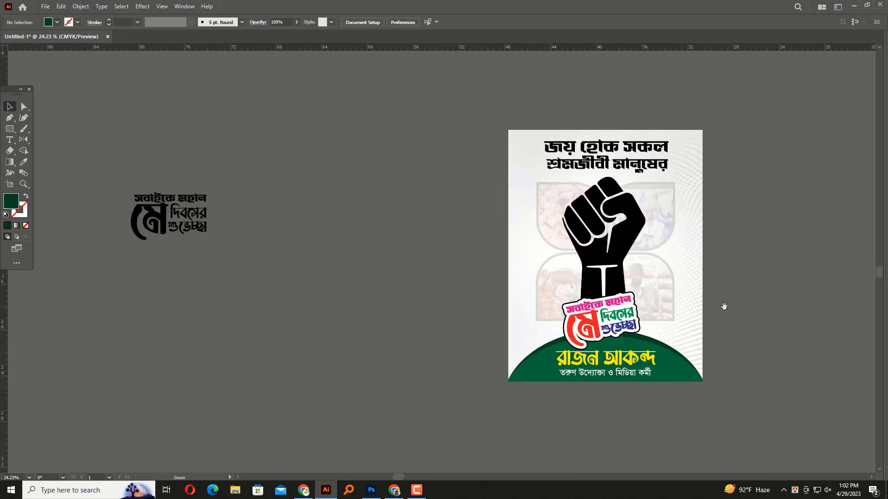
{"action": "left_click_drag", "start_coordinate": [723, 307], "coordinate": [664, 330]}
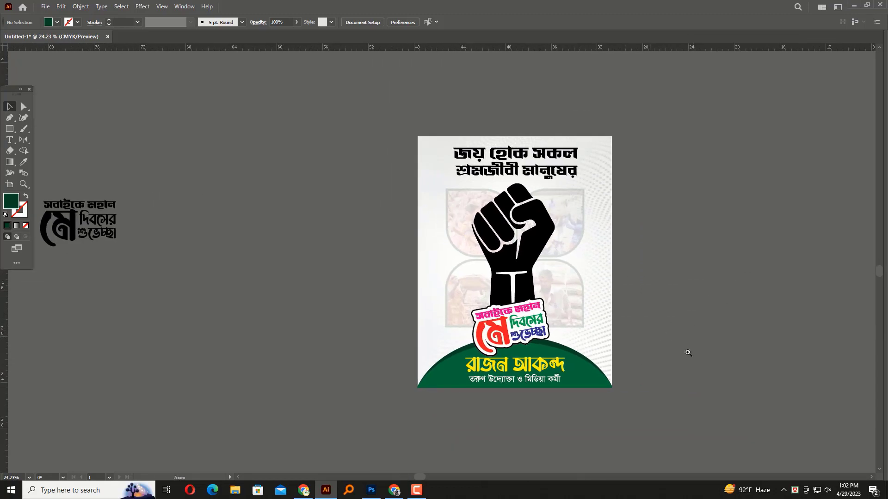
{"action": "scroll", "coordinate": [689, 345], "scroll_direction": "up", "scroll_amount": 2}
Step: Fill the top headline line red and the second line C100 M100 blue in the Color panel
{"action": "left_click_drag", "start_coordinate": [735, 331], "coordinate": [729, 329]}
{"action": "left_click", "coordinate": [547, 143]}
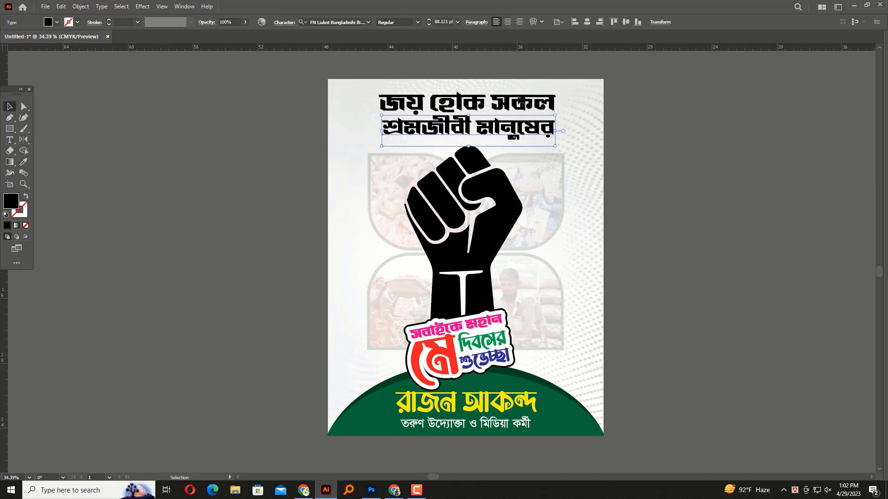
{"action": "key", "text": "F6"}
{"action": "left_click_drag", "start_coordinate": [740, 179], "coordinate": [724, 179]}
{"action": "left_click", "coordinate": [467, 127]}
{"action": "left_click_drag", "start_coordinate": [765, 155], "coordinate": [750, 155]}
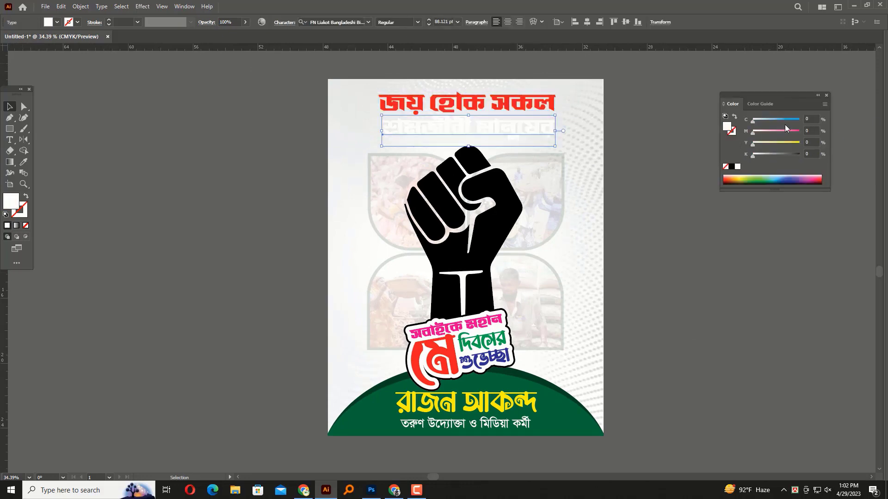
{"action": "left_click_drag", "start_coordinate": [799, 132], "coordinate": [861, 138]}
{"action": "left_click", "coordinate": [862, 138]}
{"action": "scroll", "coordinate": [645, 254], "scroll_direction": "down", "scroll_amount": 1}
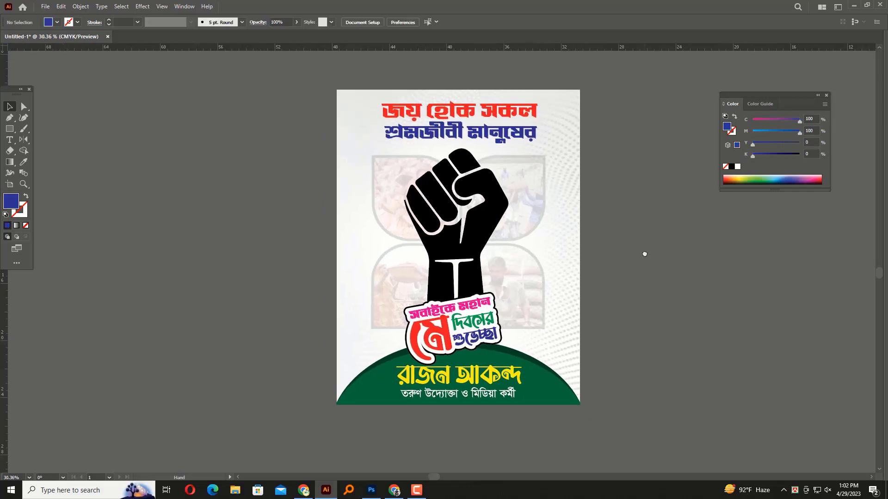